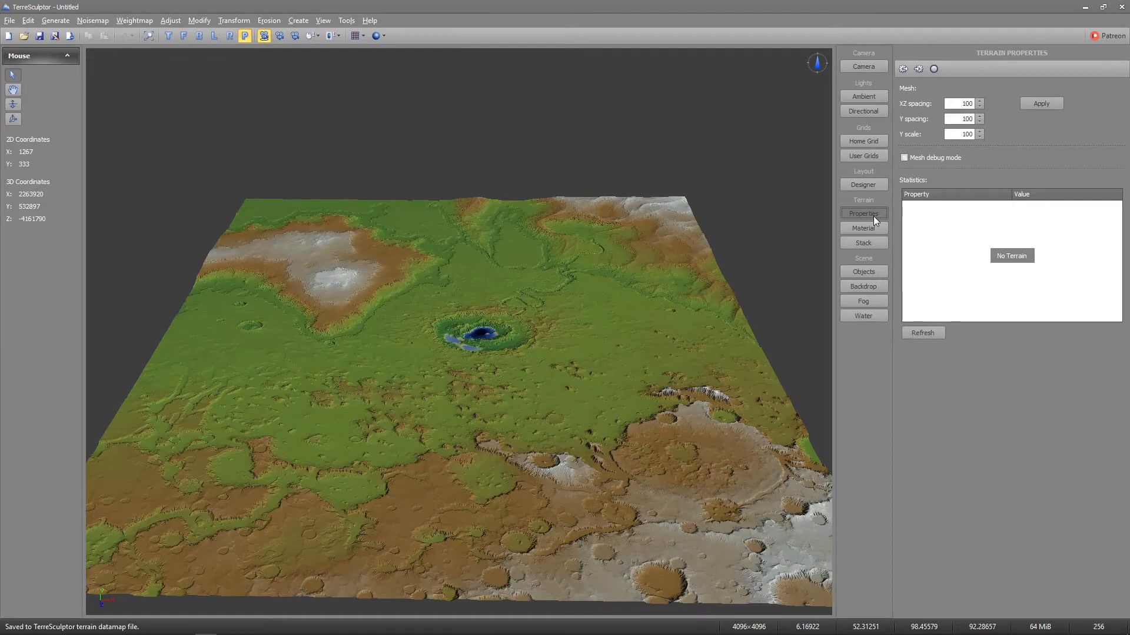
Set the terrain mesh's Y scale to 500 and apply it.
{"action": "left_click", "coordinate": [347, 21]}
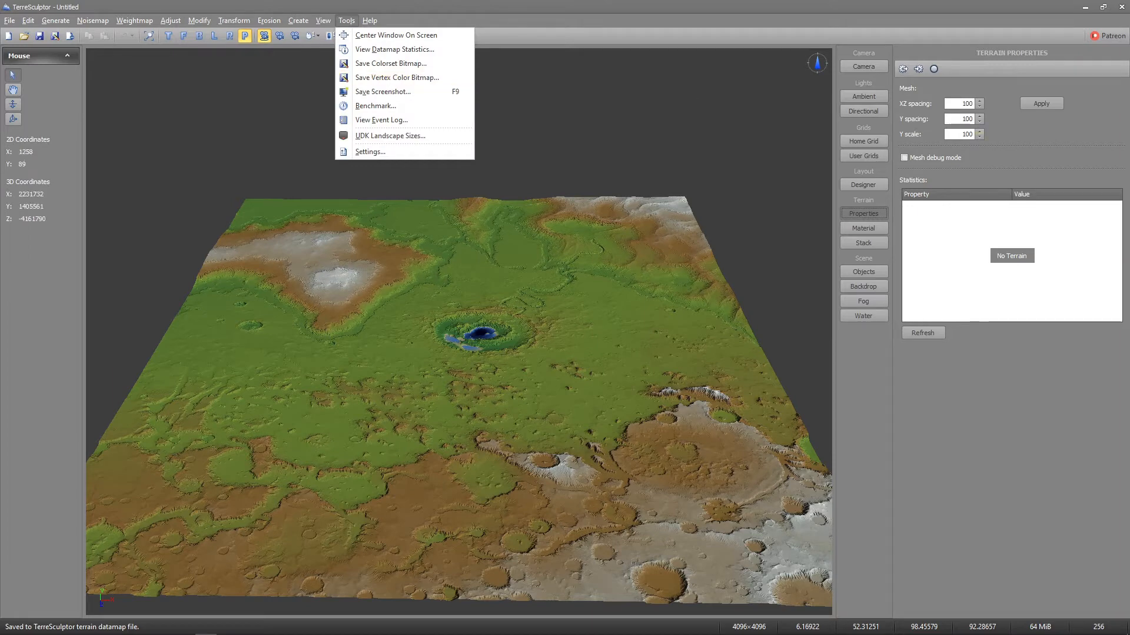
{"action": "left_click", "coordinate": [956, 135]}
{"action": "left_click_drag", "start_coordinate": [957, 135], "coordinate": [1003, 136]}
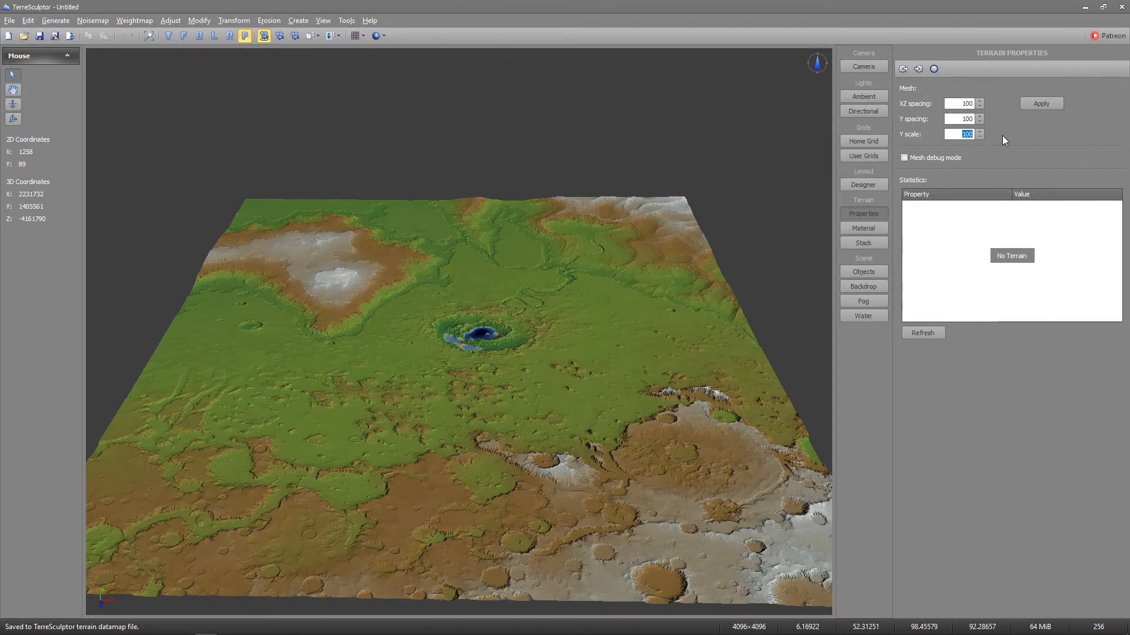
{"action": "type", "text": "50"}
{"action": "left_click", "coordinate": [1033, 102]}
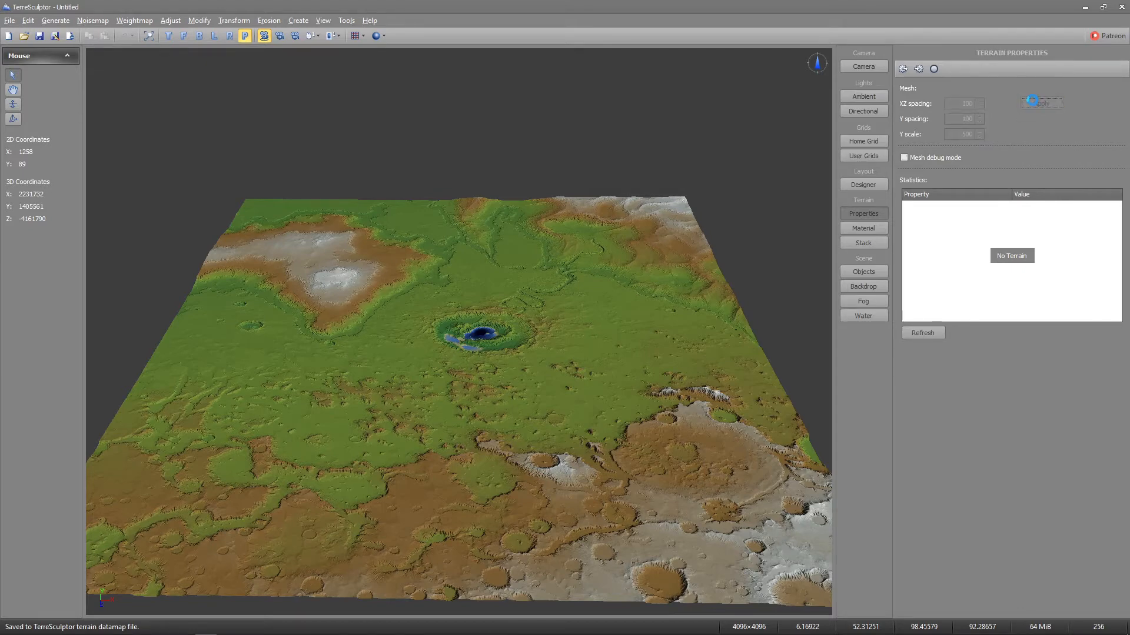
{"action": "left_click_drag", "start_coordinate": [552, 365], "coordinate": [735, 349]}
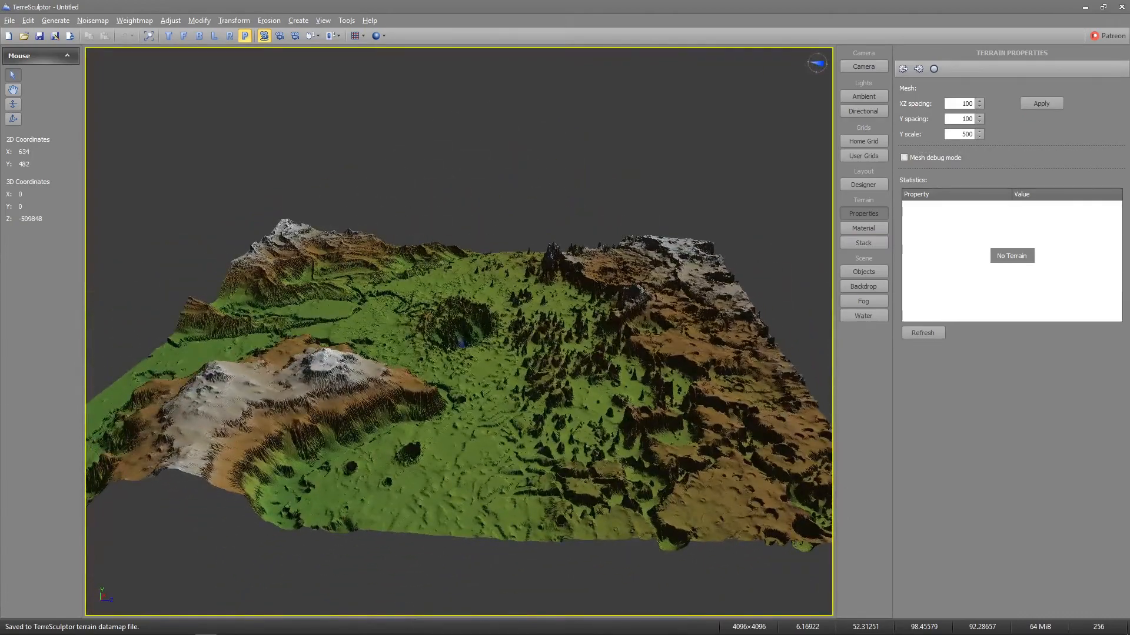
{"action": "left_click_drag", "start_coordinate": [459, 332], "coordinate": [459, 370]}
{"action": "left_click_drag", "start_coordinate": [459, 332], "coordinate": [308, 297]}
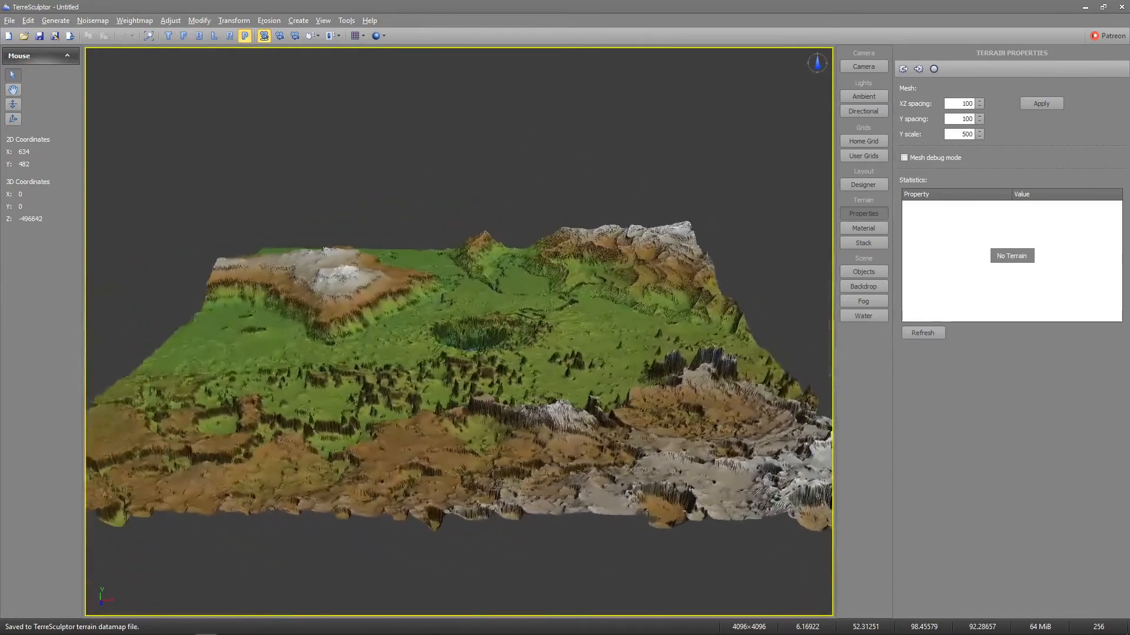
{"action": "scroll", "coordinate": [459, 332], "scroll_direction": "up", "scroll_amount": 2}
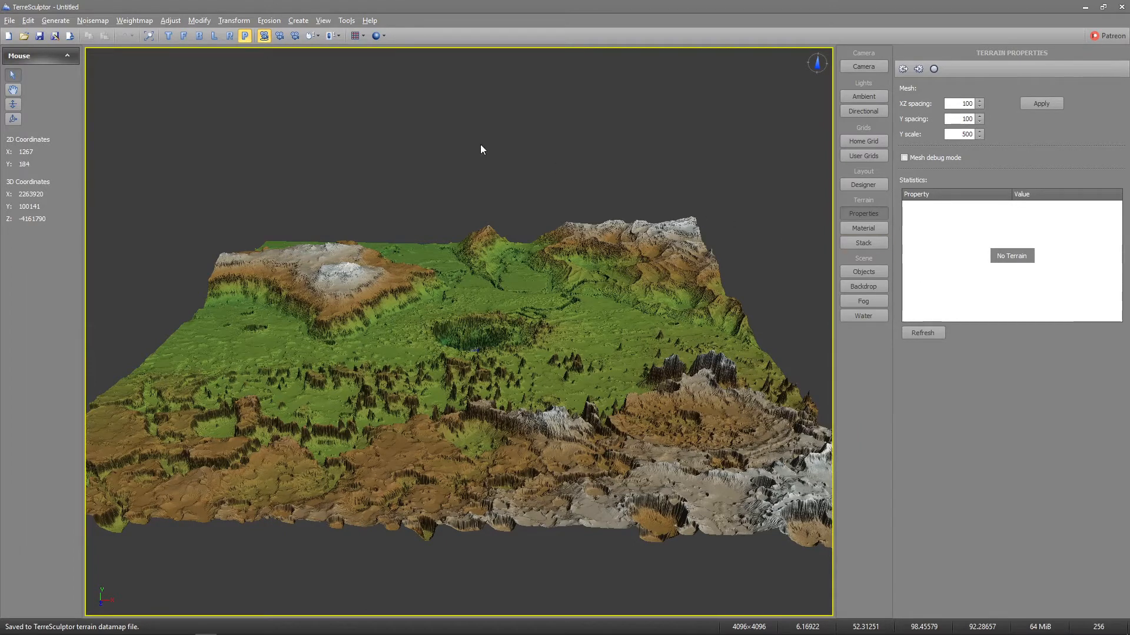
Open the Colorset Creator and preview the Grayscale and Arctic Ocean colorsets.
{"action": "left_click", "coordinate": [299, 21]}
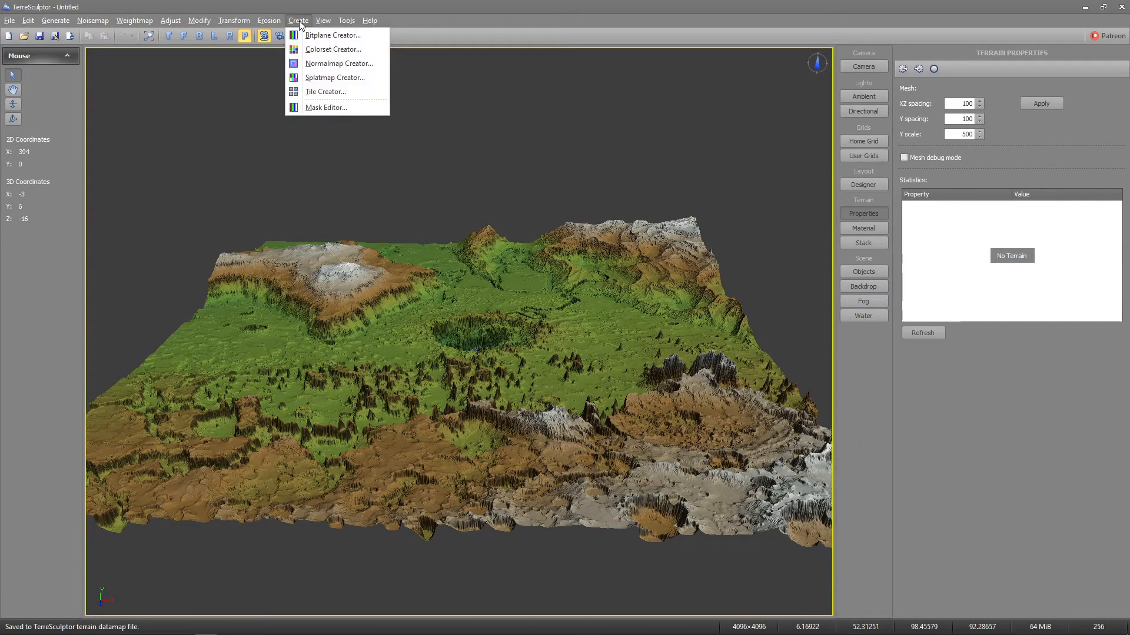
{"action": "left_click", "coordinate": [314, 50]}
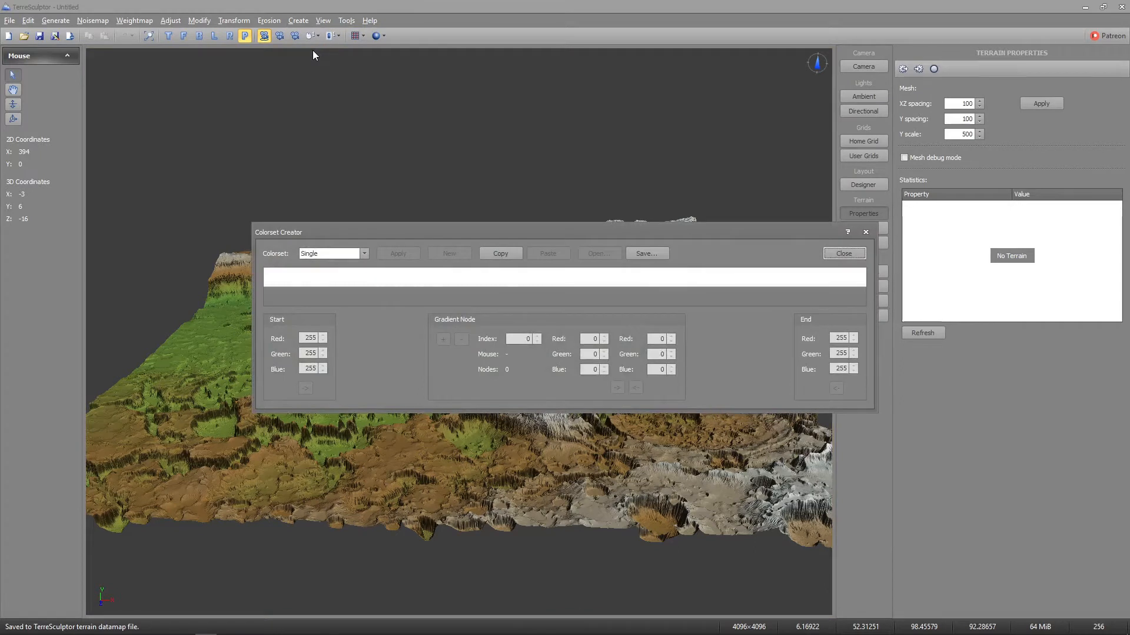
{"action": "left_click", "coordinate": [364, 254]}
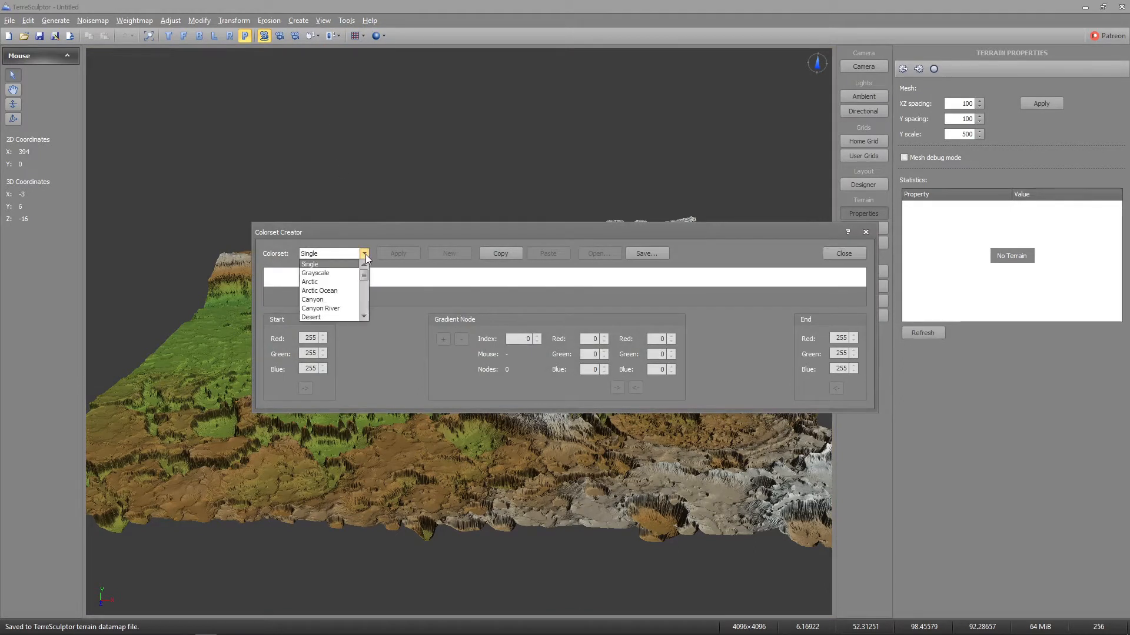
{"action": "left_click", "coordinate": [343, 272]}
{"action": "left_click", "coordinate": [364, 254]}
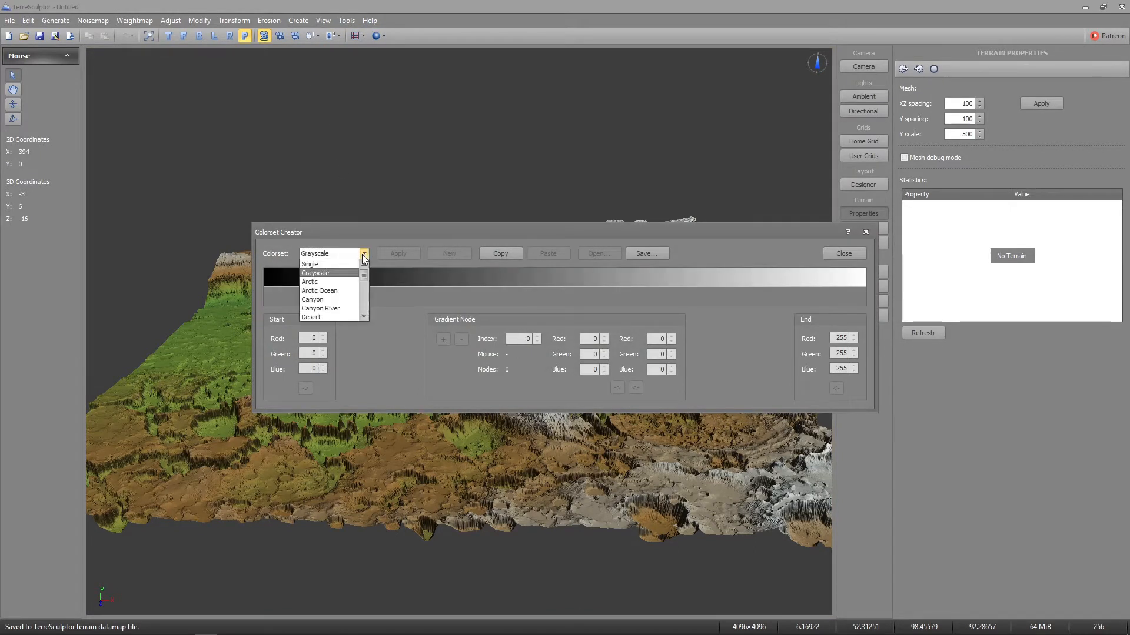
{"action": "left_click", "coordinate": [344, 291]}
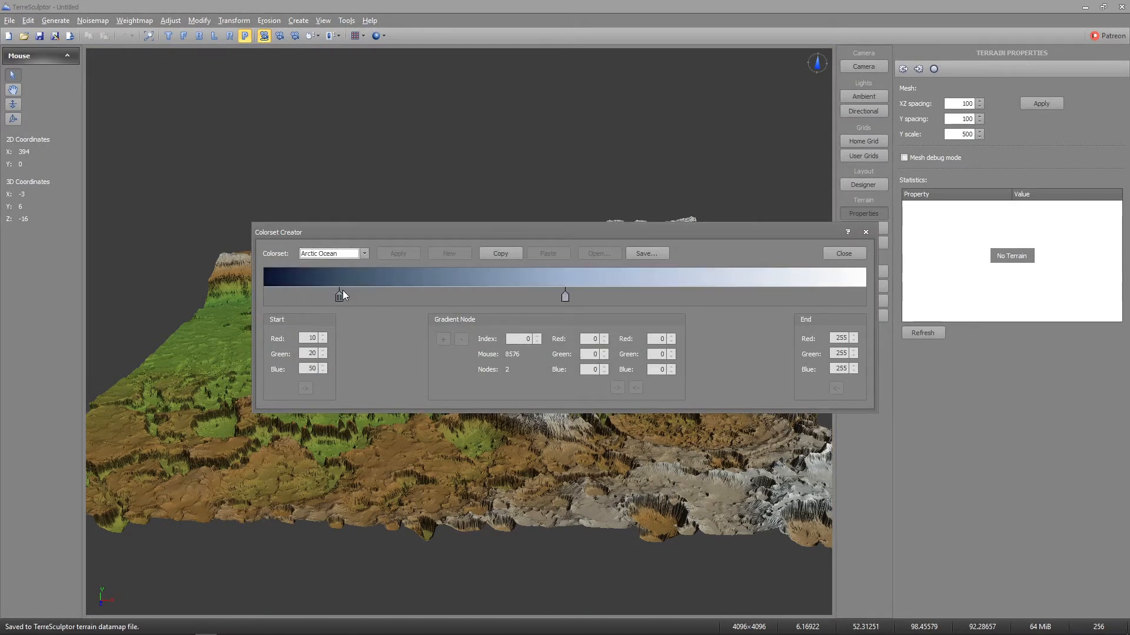
Choose the Lava Molten colorset and copy its gradient.
{"action": "left_click", "coordinate": [365, 255]}
{"action": "scroll", "coordinate": [334, 284], "scroll_direction": "down", "scroll_amount": 3}
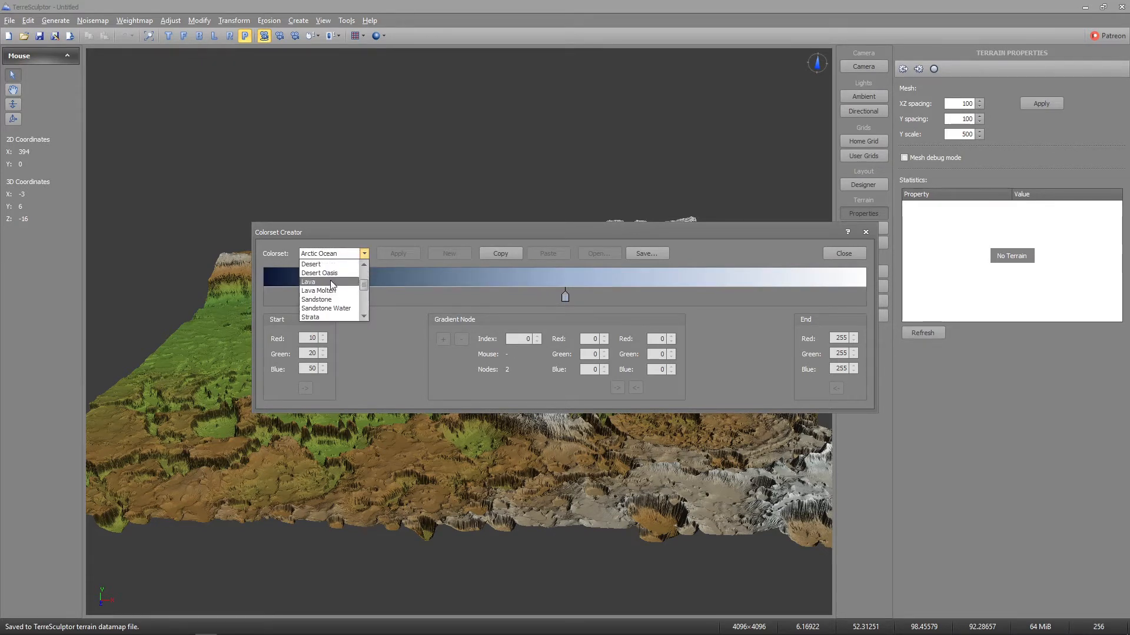
{"action": "left_click", "coordinate": [329, 291]}
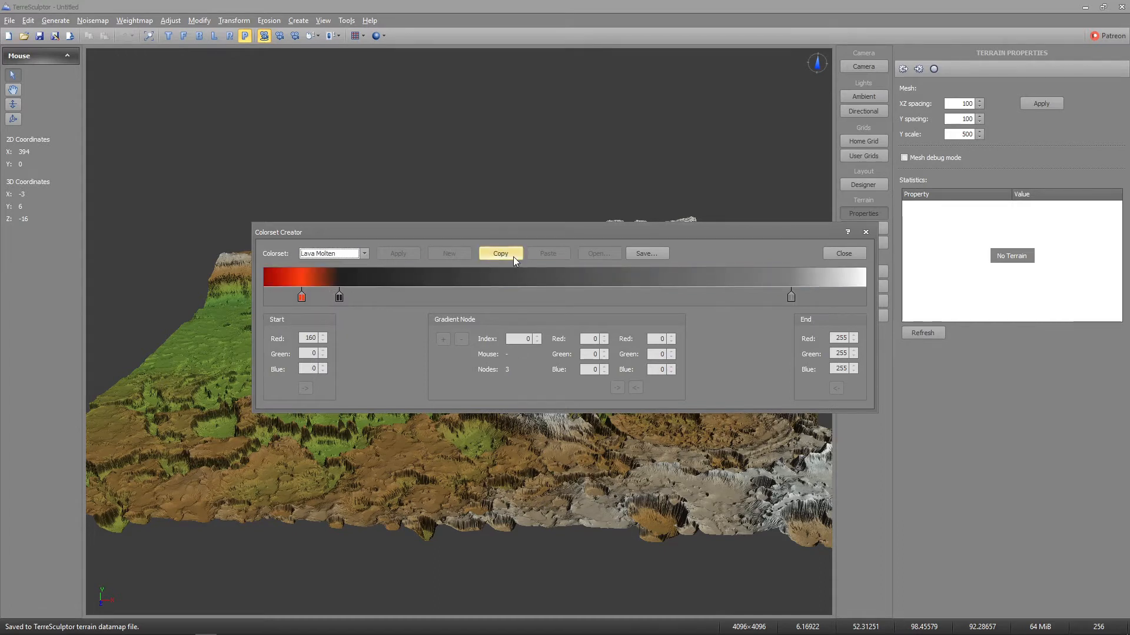
Paste the copied gradient into the Custom 1 colorset, apply it and close the Colorset Creator.
{"action": "left_click", "coordinate": [365, 254]}
{"action": "scroll", "coordinate": [331, 286], "scroll_direction": "down", "scroll_amount": 4}
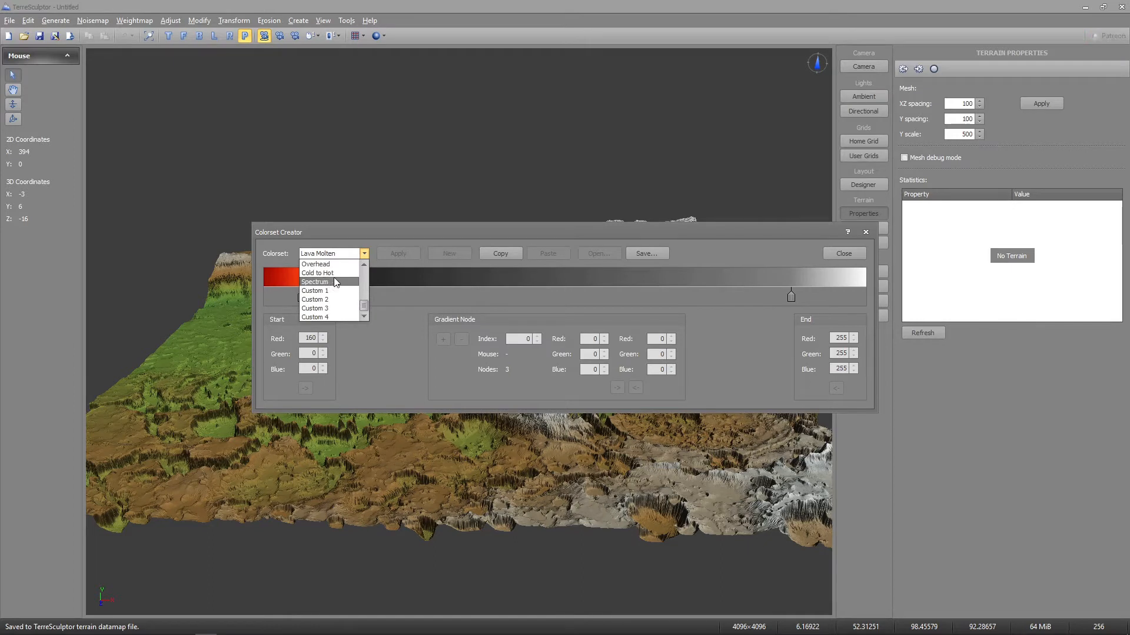
{"action": "left_click", "coordinate": [329, 290]}
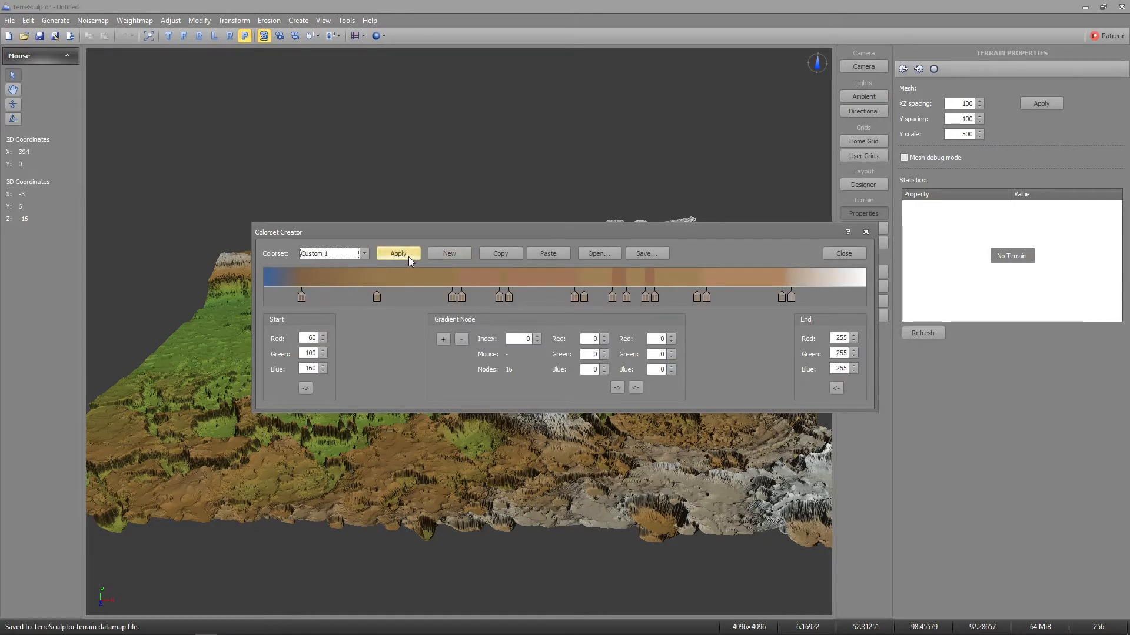
{"action": "left_click", "coordinate": [538, 257]}
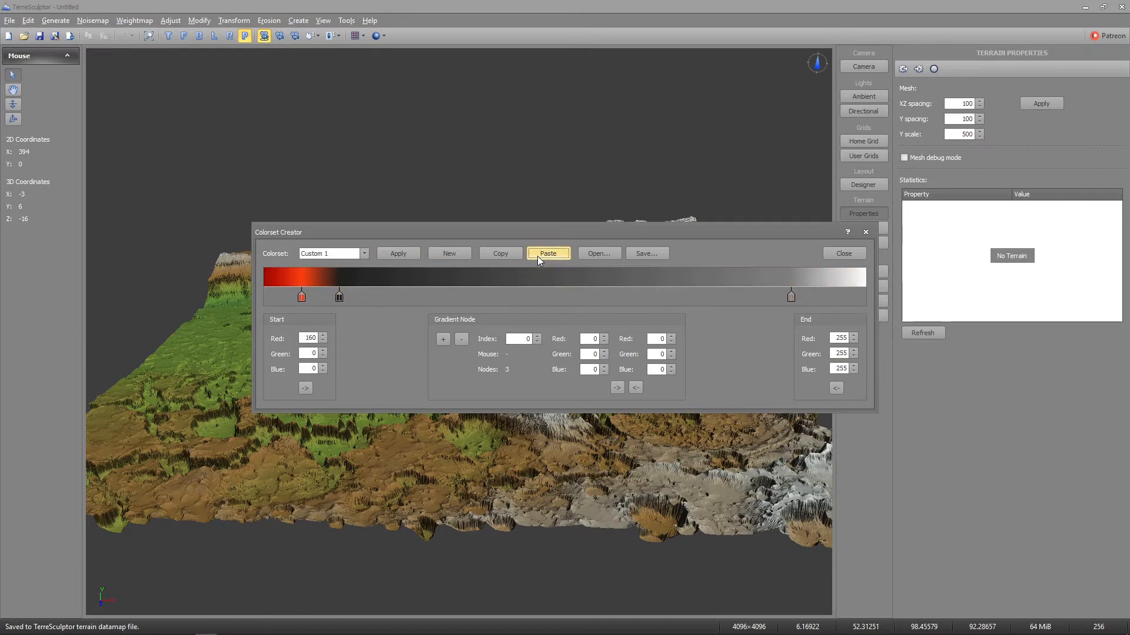
{"action": "left_click", "coordinate": [401, 254]}
{"action": "left_click", "coordinate": [832, 253]}
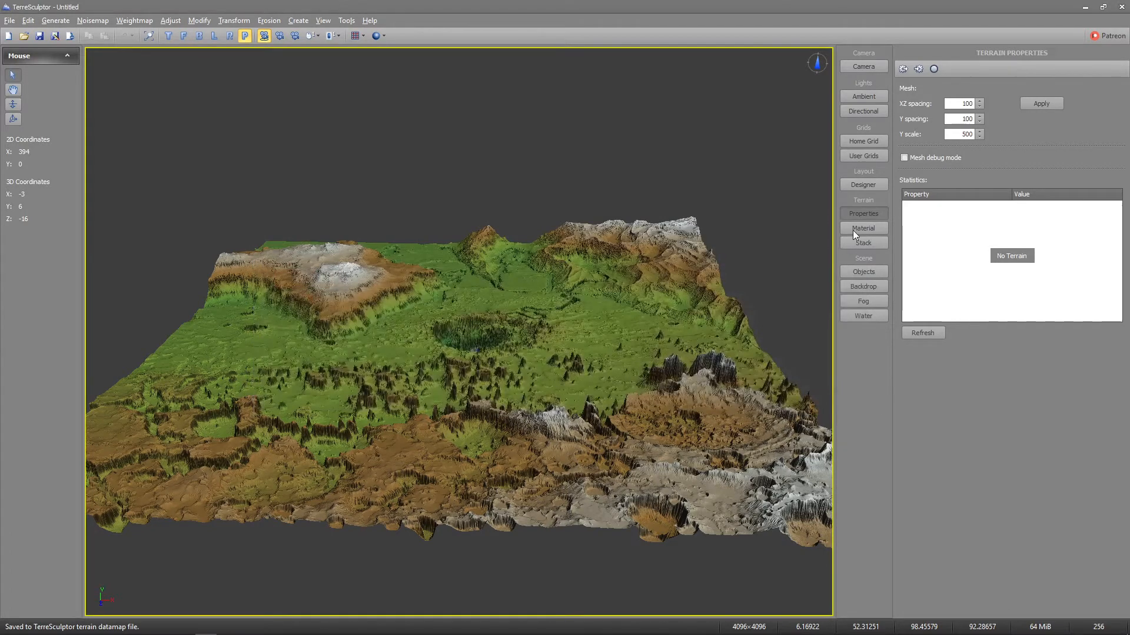
Set the terrain material's colorset to Custom 1.
{"action": "left_click", "coordinate": [853, 229]}
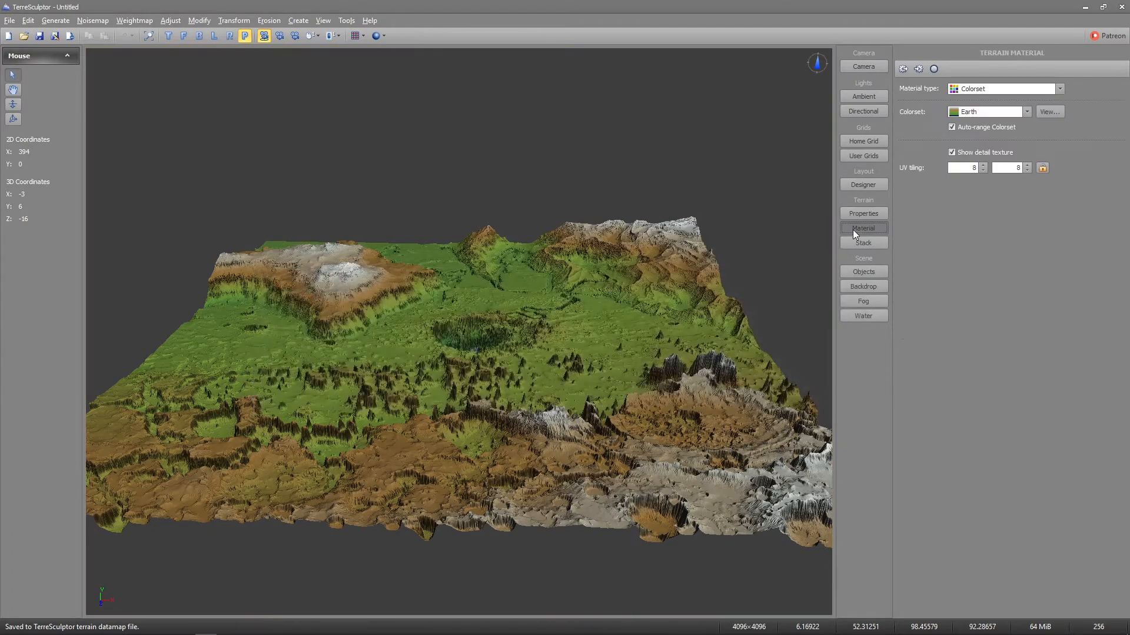
{"action": "left_click", "coordinate": [1026, 111]}
{"action": "scroll", "coordinate": [1026, 169], "scroll_direction": "down", "scroll_amount": 3}
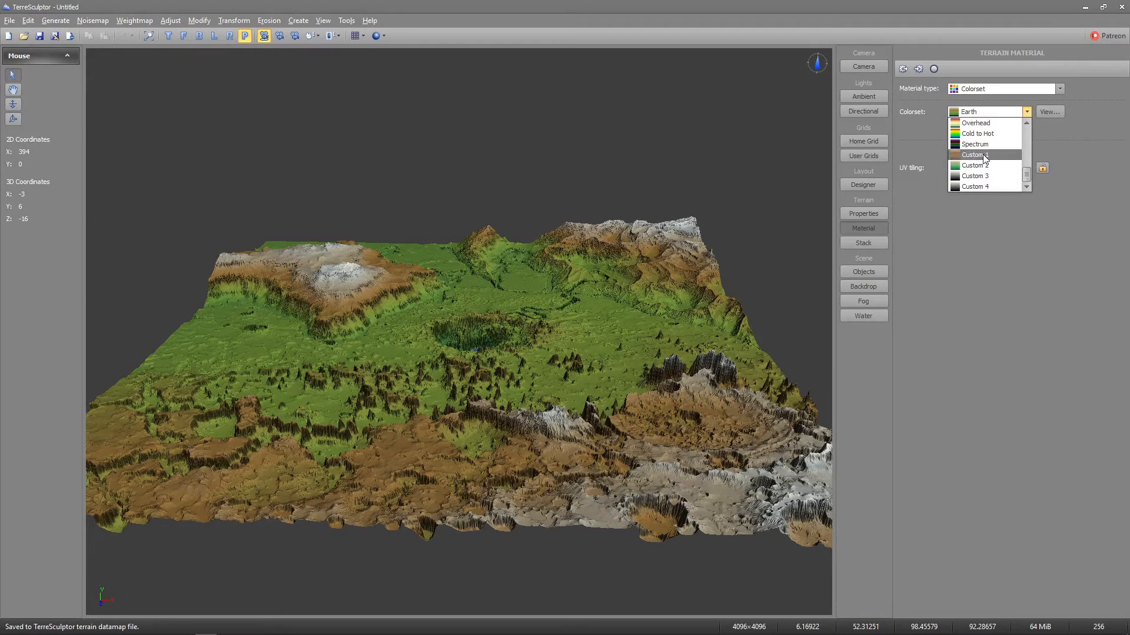
{"action": "left_click", "coordinate": [983, 156]}
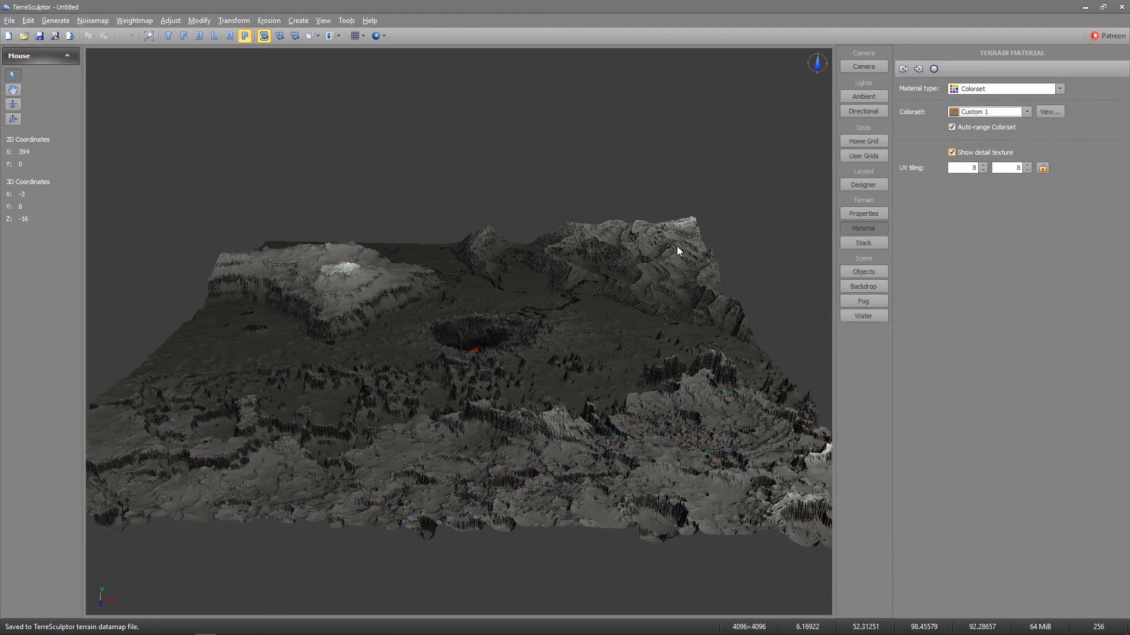
{"action": "mouse_move", "coordinate": [518, 335]}
{"action": "left_mouse_down"}
{"action": "mouse_move", "coordinate": [518, 394]}
{"action": "mouse_move", "coordinate": [518, 336]}
{"action": "left_mouse_up"}
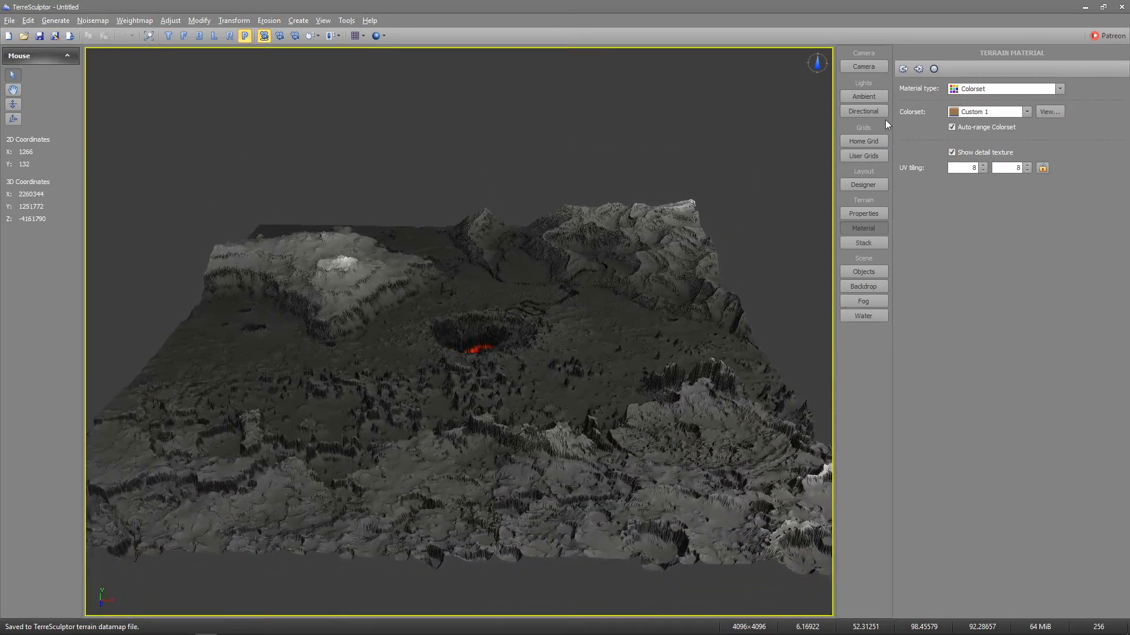
Reopen the Colorset Creator, load the Custom 1 colorset and copy its gradient.
{"action": "left_click", "coordinate": [299, 21]}
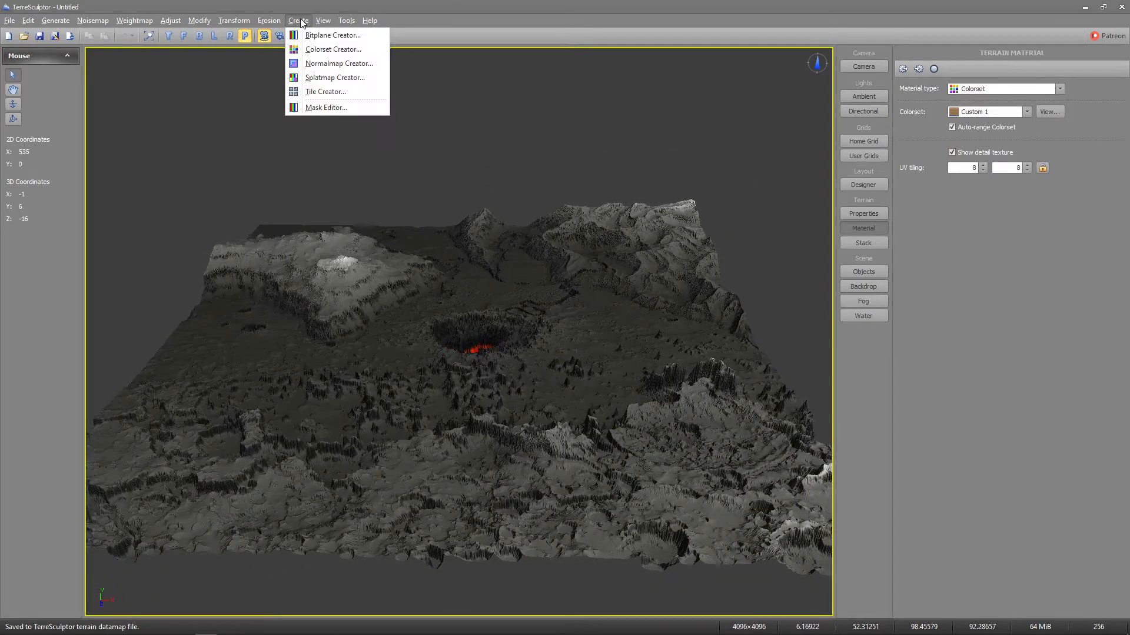
{"action": "left_click", "coordinate": [307, 48]}
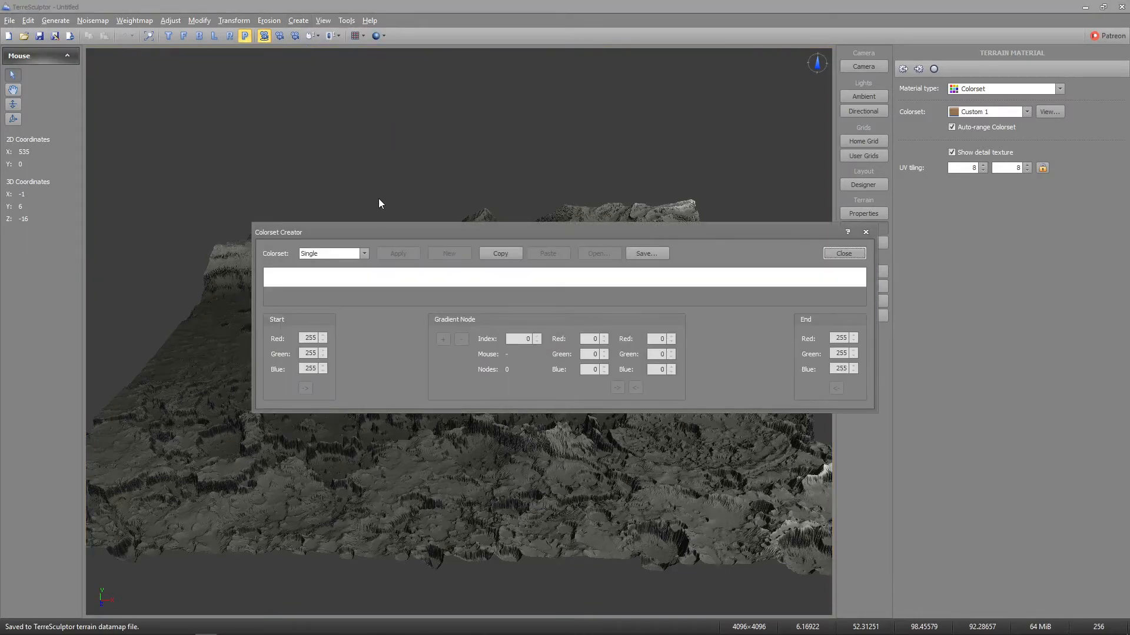
{"action": "left_click", "coordinate": [365, 256]}
{"action": "left_click_drag", "start_coordinate": [366, 279], "coordinate": [368, 308]}
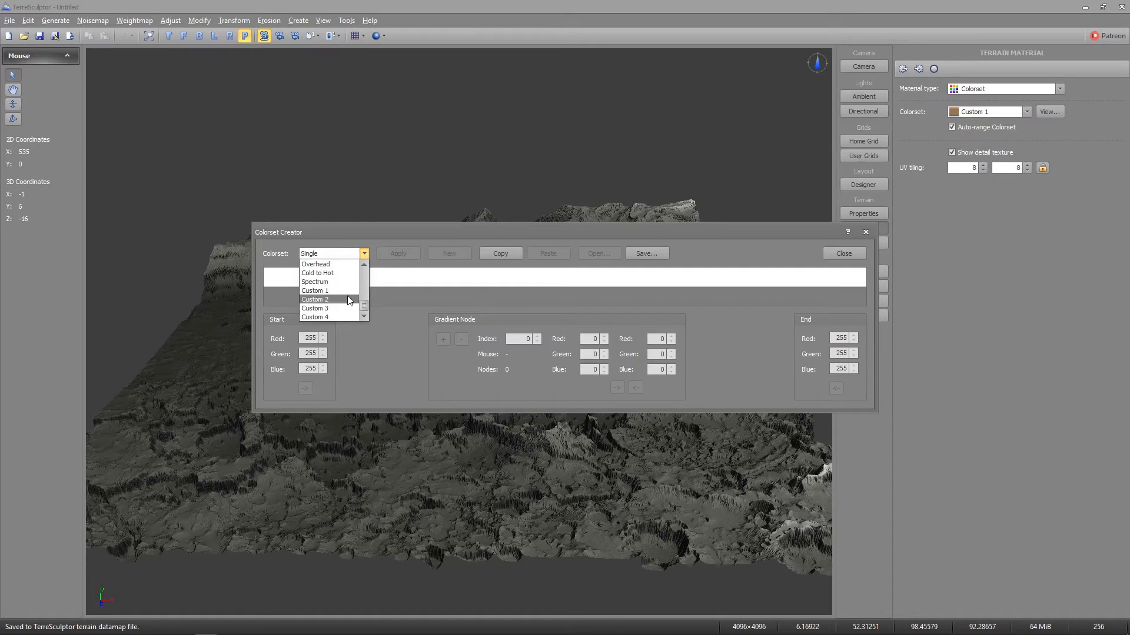
{"action": "left_click", "coordinate": [345, 294]}
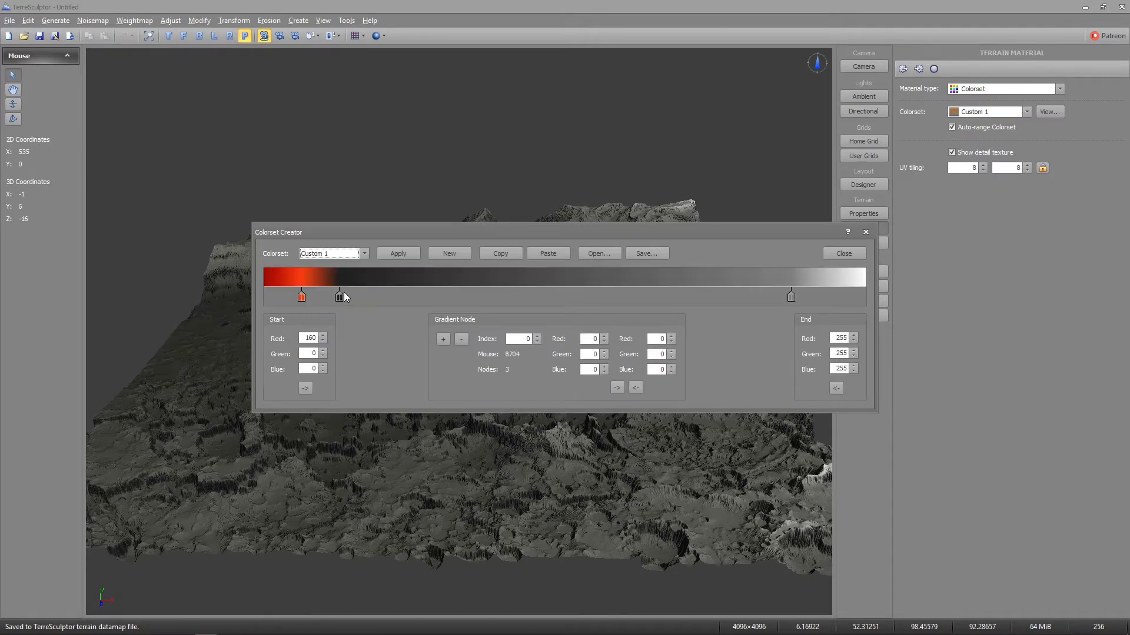
{"action": "left_click_drag", "start_coordinate": [478, 230], "coordinate": [415, 482]}
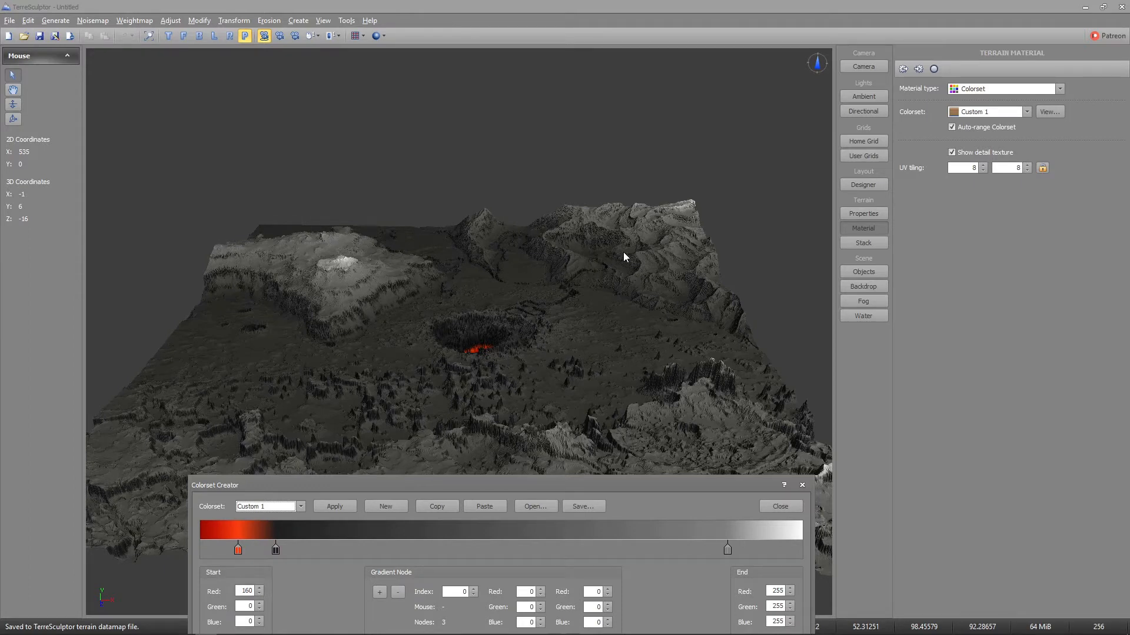
{"action": "left_click_drag", "start_coordinate": [517, 476], "coordinate": [559, 440]}
{"action": "left_click", "coordinate": [488, 464]}
Paste the copied gradient into the Custom 2 colorset and apply it.
{"action": "left_click", "coordinate": [353, 463]}
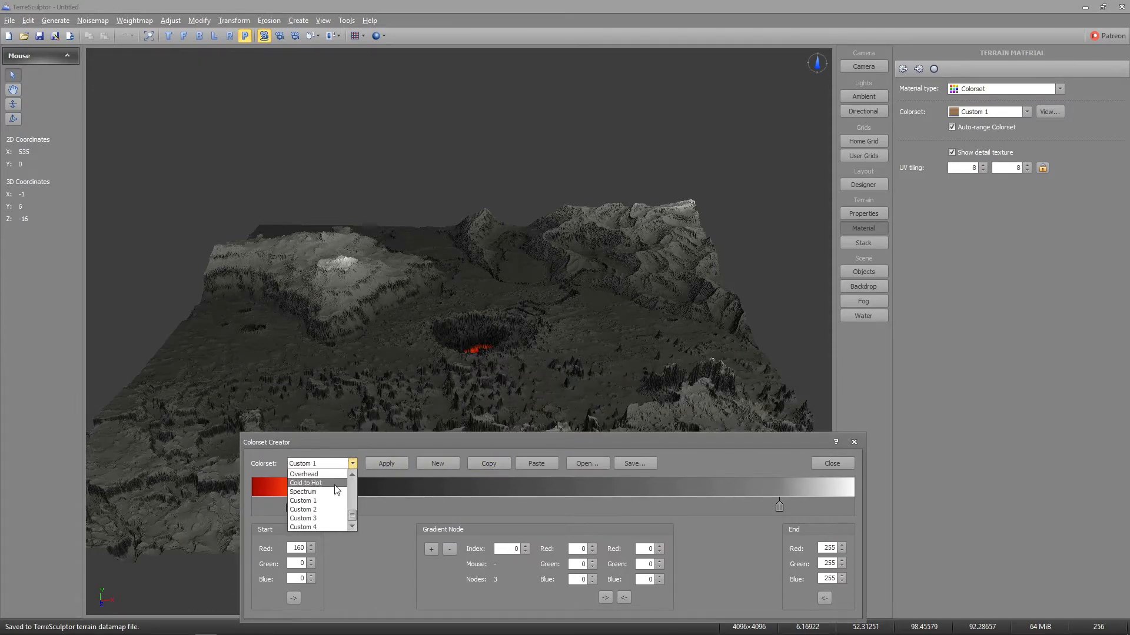
{"action": "left_click", "coordinate": [338, 509]}
{"action": "left_click", "coordinate": [524, 463]}
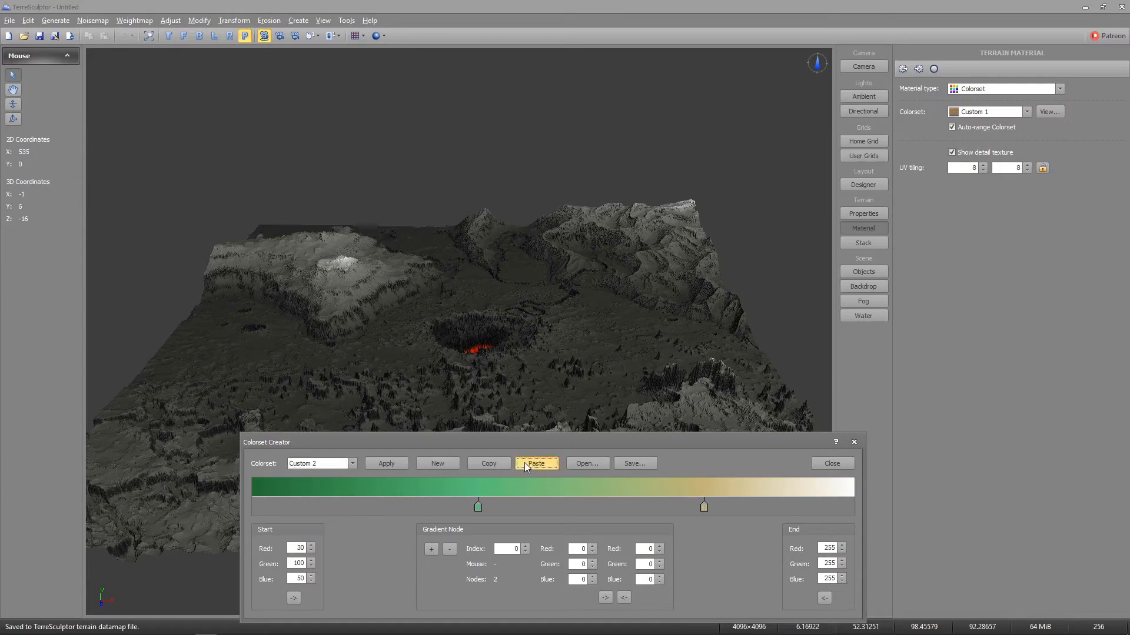
{"action": "left_click", "coordinate": [395, 466]}
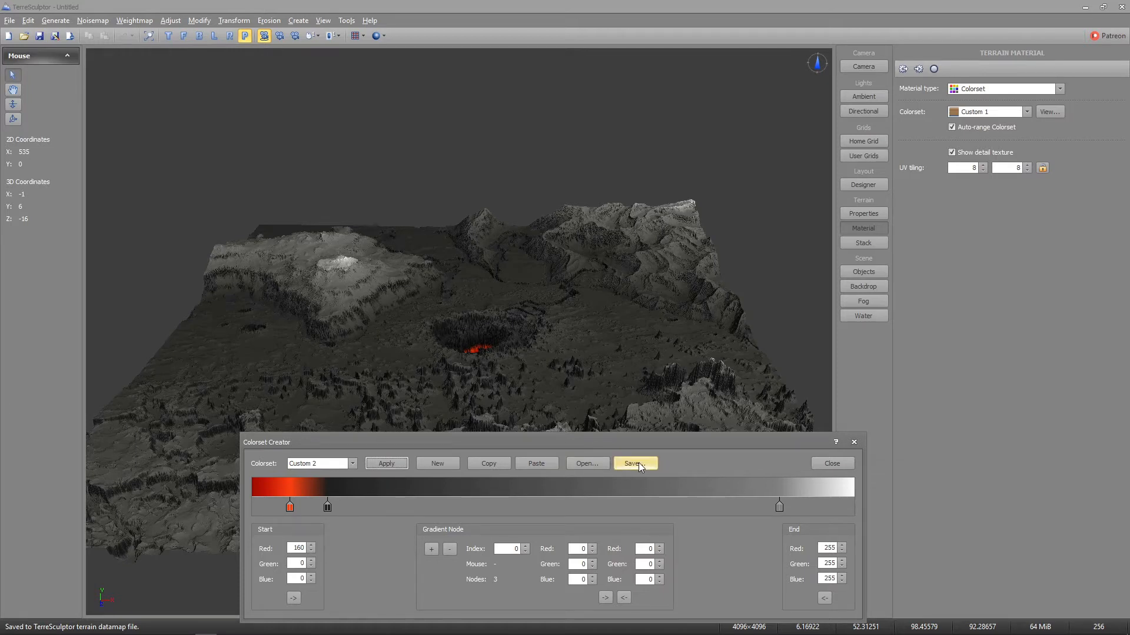
Set the end color of the Custom 2 gradient to black, with red, green and blue all at 0.
{"action": "left_click_drag", "start_coordinate": [527, 439], "coordinate": [493, 380]}
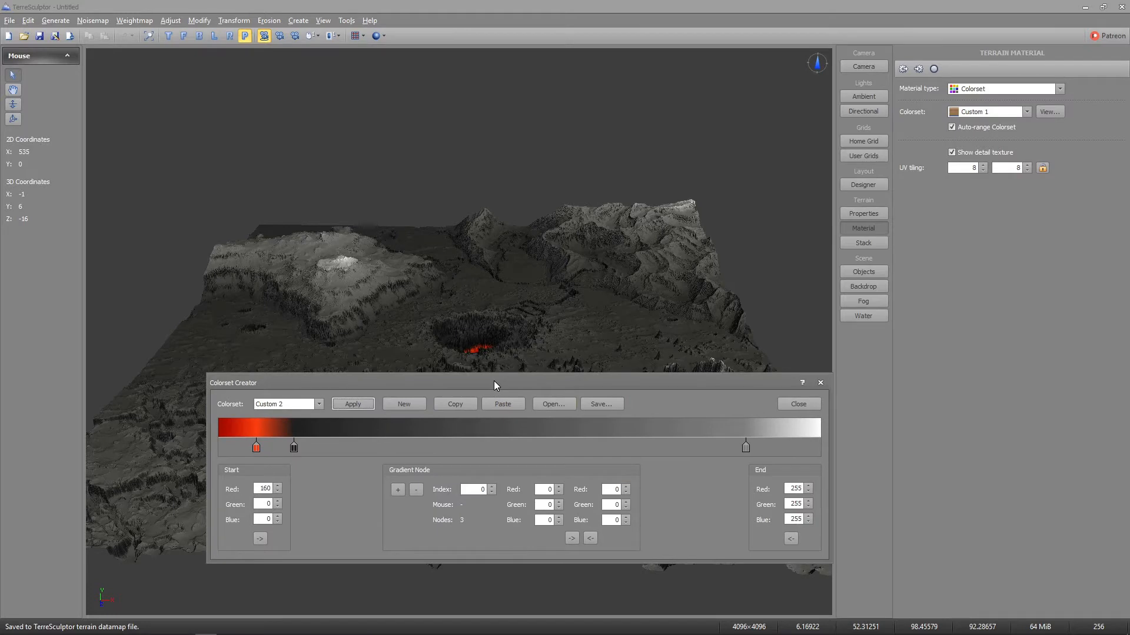
{"action": "left_click", "coordinate": [809, 488]}
{"action": "type", "text": "0"}
{"action": "type", "text": "0"}
{"action": "left_click_drag", "start_coordinate": [788, 504], "coordinate": [815, 517]}
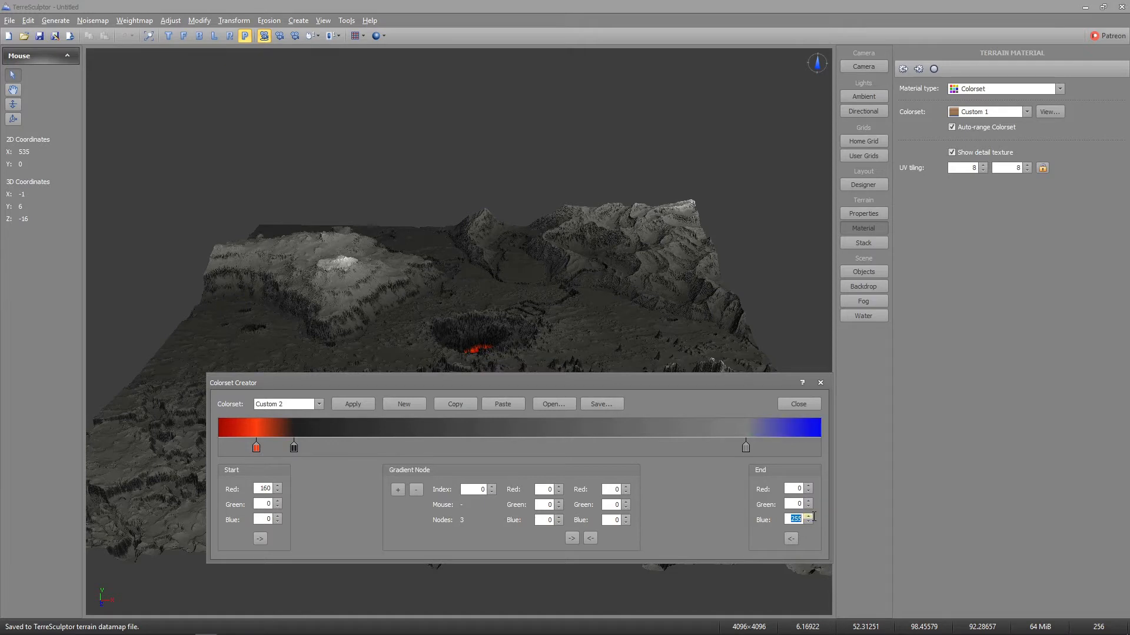
{"action": "type", "text": "0"}
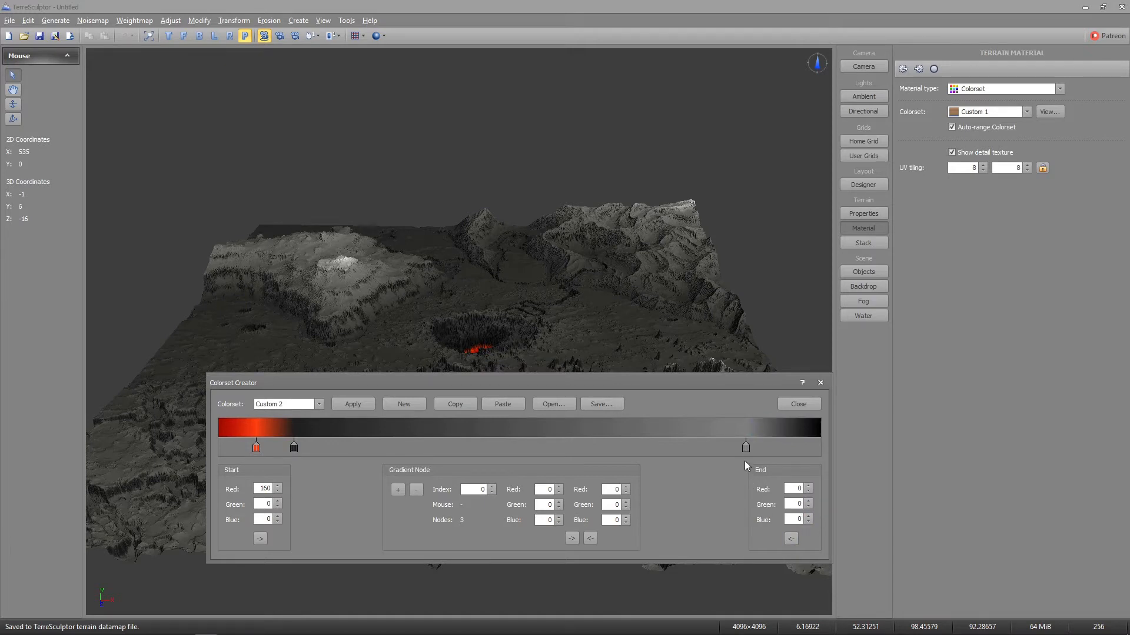
Move the gray gradient node to about index 40768 and add a new node at index 22000.
{"action": "left_click_drag", "start_coordinate": [746, 447], "coordinate": [593, 436]}
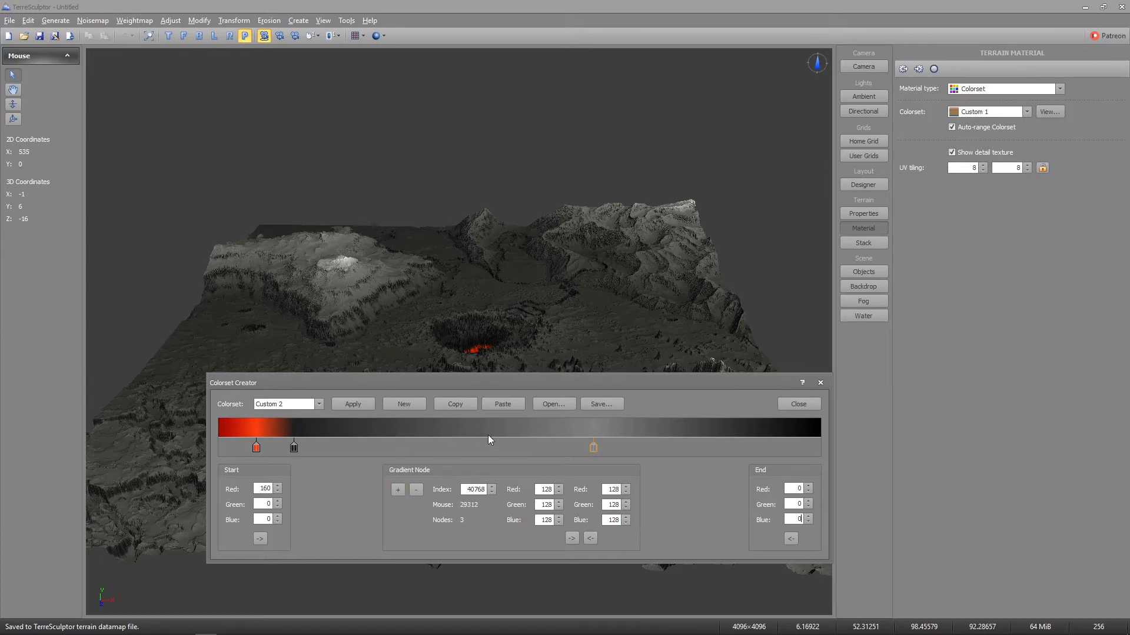
{"action": "left_click", "coordinate": [397, 490]}
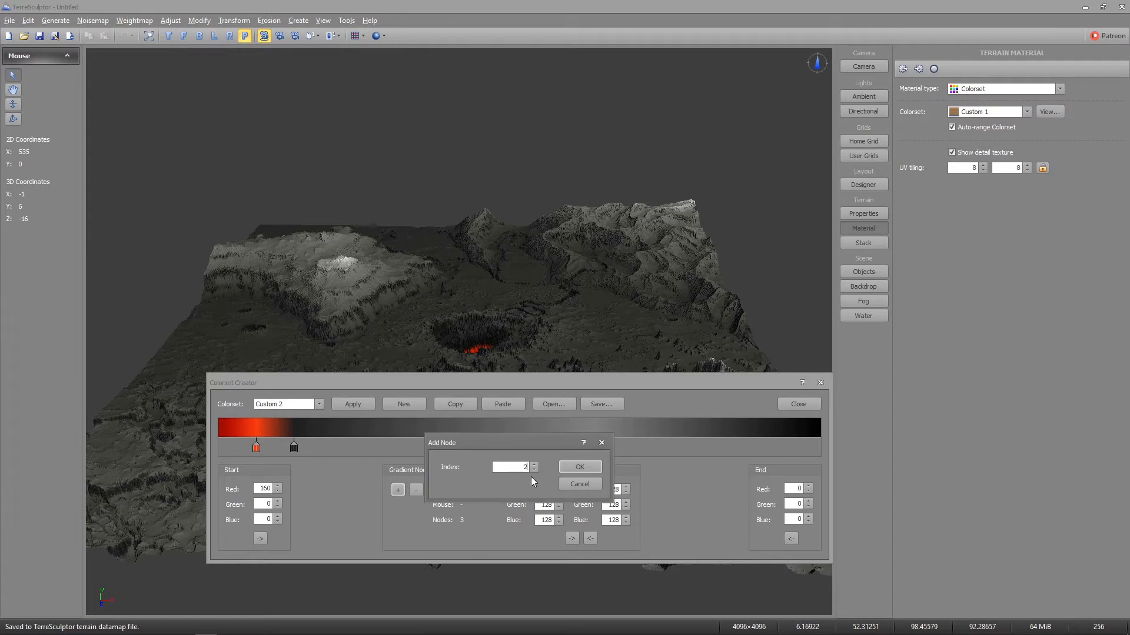
{"action": "type", "text": "22000"}
{"action": "left_click", "coordinate": [563, 468]}
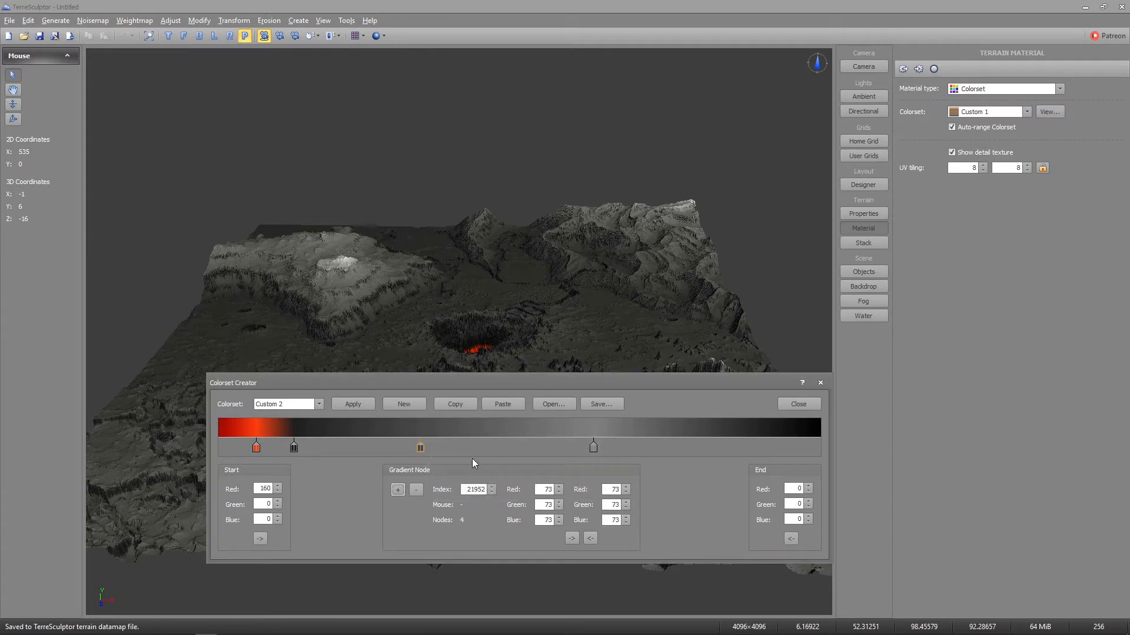
Add a gradient node at index 19008 in the Custom 2 colorset and set red to 250, matching both sides of the node.
{"action": "double_click", "coordinate": [351, 446]}
{"action": "left_click_drag", "start_coordinate": [351, 447], "coordinate": [393, 447]}
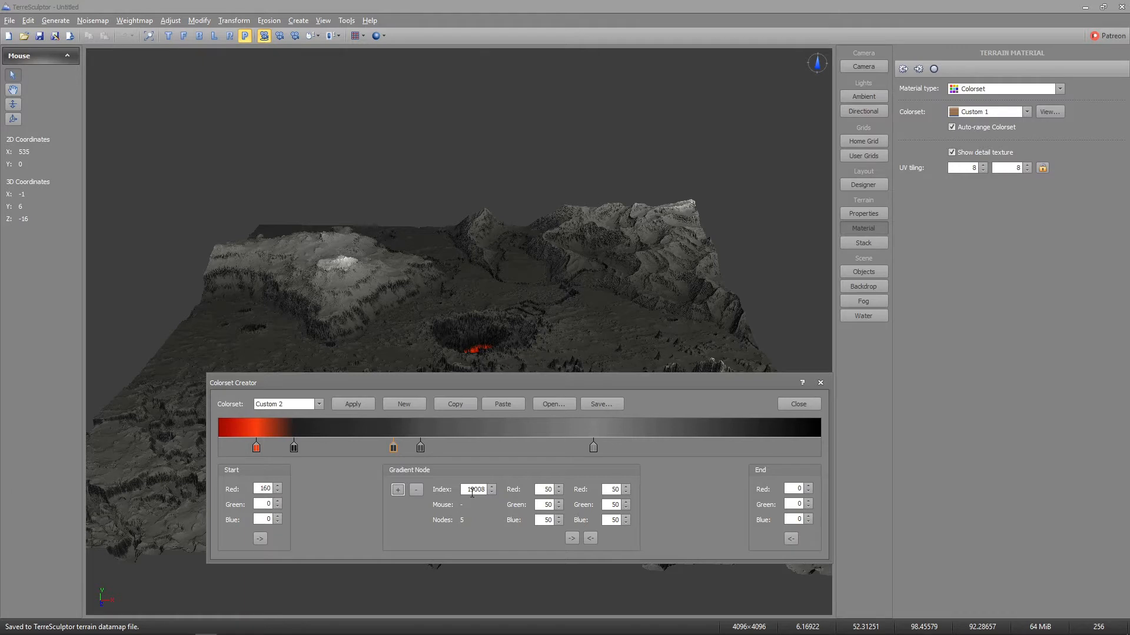
{"action": "double_click", "coordinate": [552, 488]}
{"action": "type", "text": "250"}
{"action": "key", "text": "Tab"}
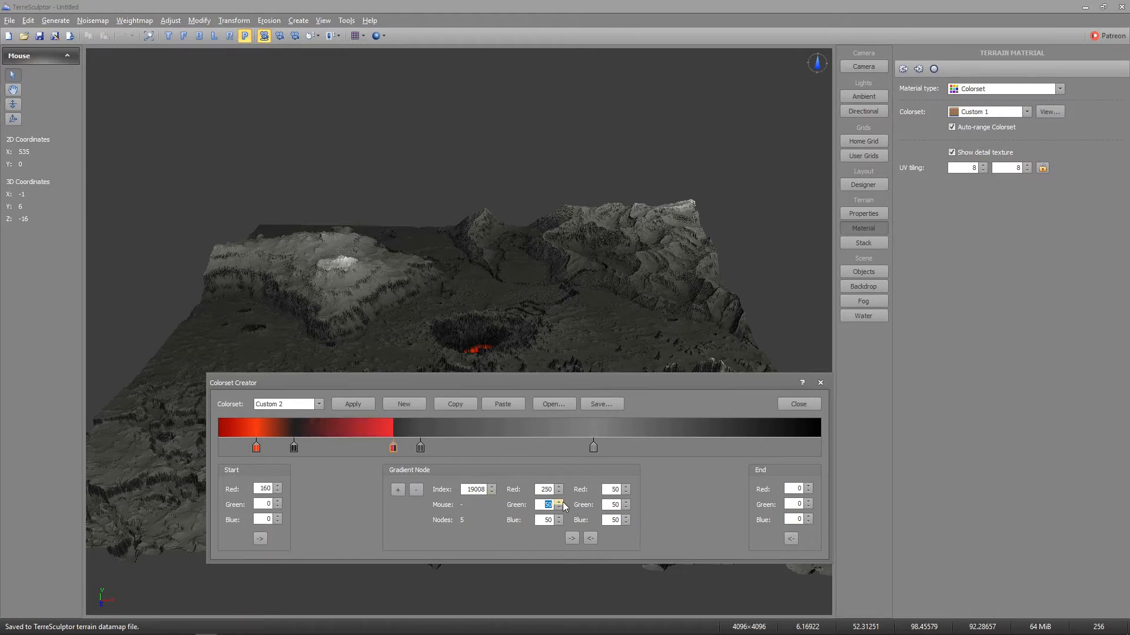
{"action": "left_click", "coordinate": [573, 539]}
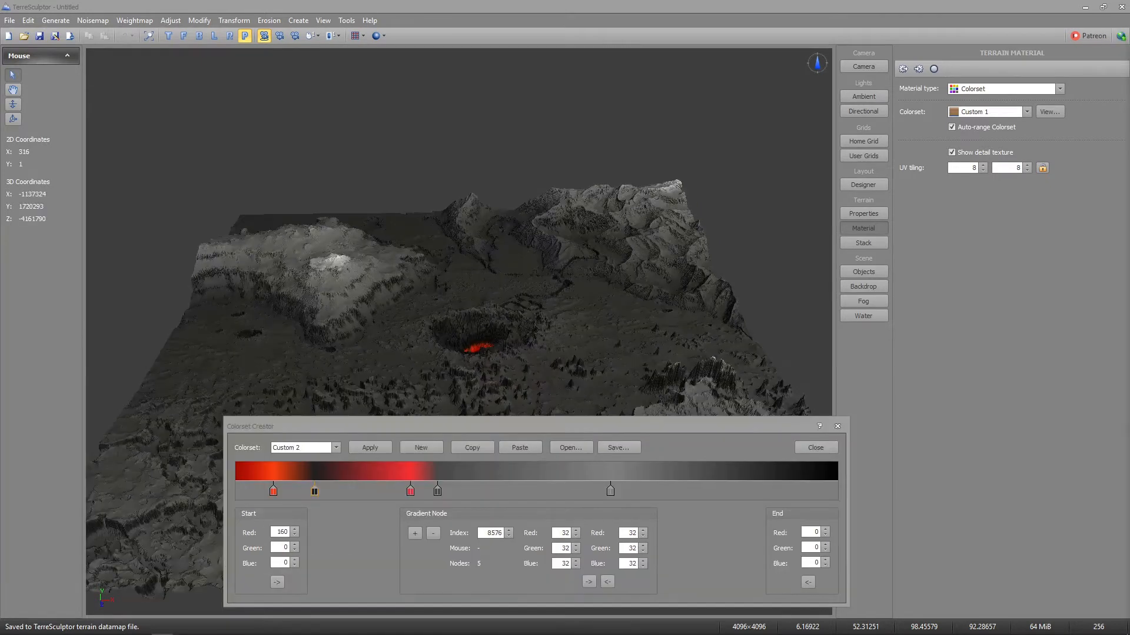
Load the Custom 1 colorset and move its dark gray node to index 3200.
{"action": "left_click", "coordinate": [331, 451]}
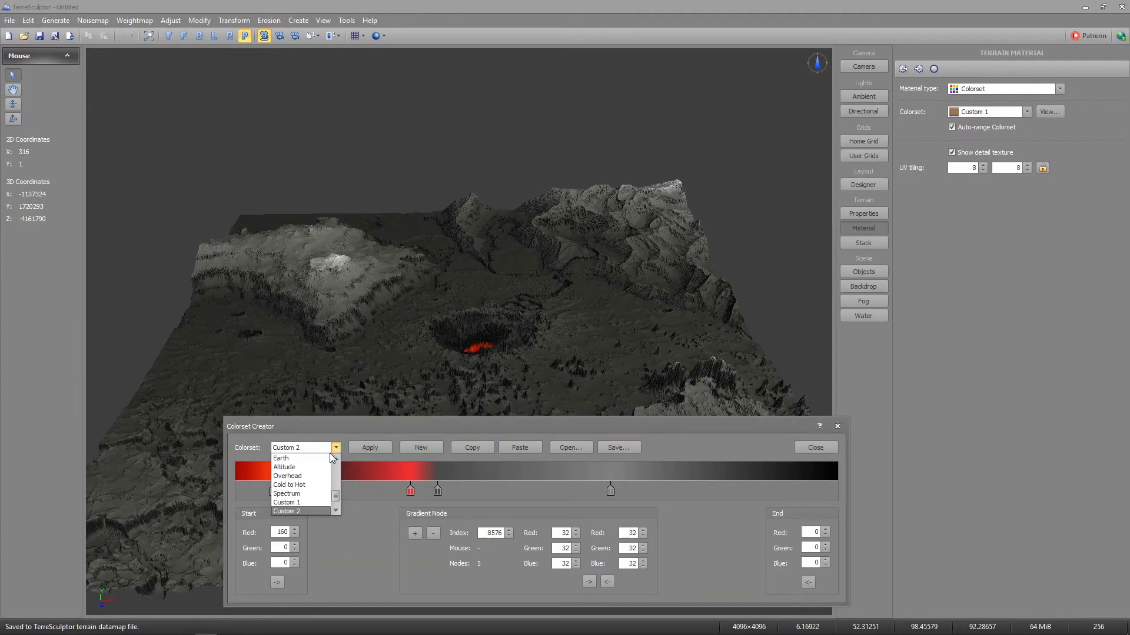
{"action": "left_click", "coordinate": [307, 505]}
{"action": "mouse_move", "coordinate": [273, 491]}
{"action": "left_mouse_down"}
{"action": "mouse_move", "coordinate": [250, 491]}
{"action": "mouse_move", "coordinate": [266, 491]}
{"action": "left_mouse_up"}
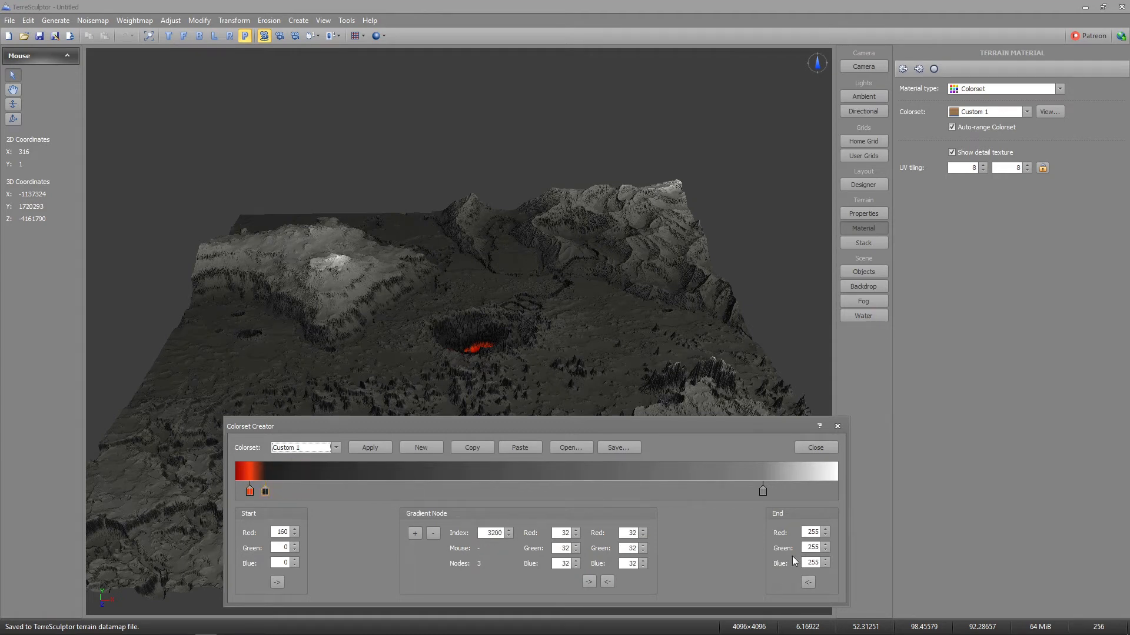
Add a gradient node at index 4736 and make both of its sides black, with red, green and blue at 0.
{"action": "left_click", "coordinate": [279, 491]}
{"action": "double_click", "coordinate": [565, 533]}
{"action": "type", "text": "0"}
{"action": "key", "text": "Tab"}
{"action": "type", "text": "0"}
{"action": "key", "text": "Tab"}
{"action": "type", "text": "0"}
{"action": "left_click", "coordinate": [589, 585]}
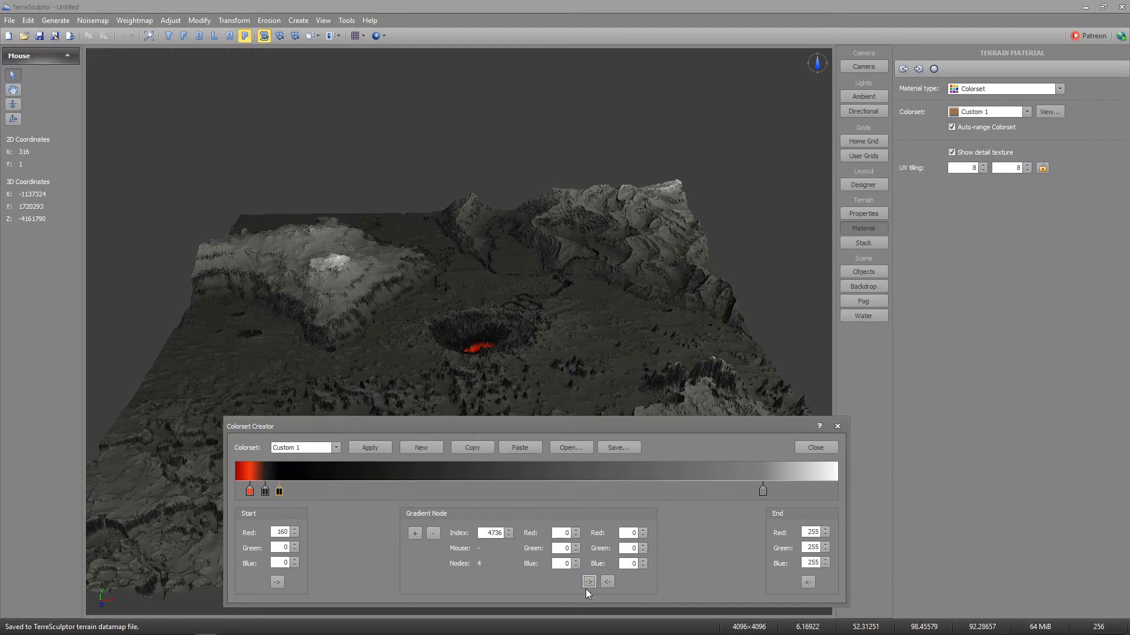
Add another gradient node at index 6272 in the Custom 1 colorset.
{"action": "left_click", "coordinate": [293, 490]}
{"action": "double_click", "coordinate": [566, 533]}
{"action": "key", "text": "alt+Tab"}
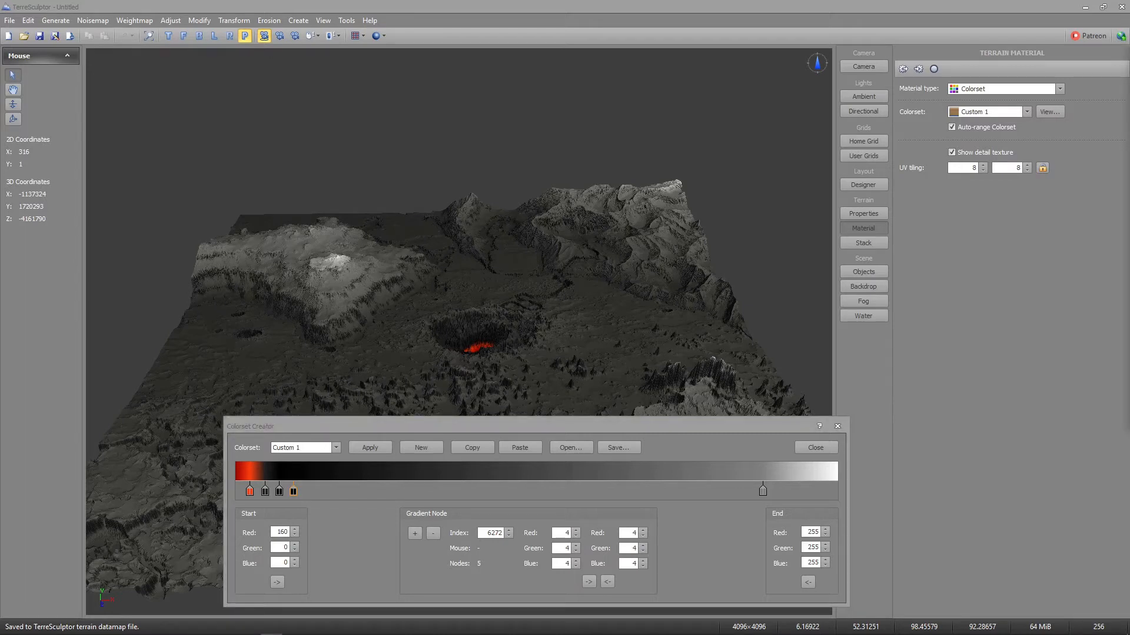
{"action": "key", "text": "alt+Tab"}
Try to color the node at index 6272 with red 190, green 189 and blue 172.
{"action": "type", "text": "190"}
{"action": "key", "text": "Tab"}
{"action": "type", "text": "189"}
{"action": "key", "text": "Tab"}
{"action": "type", "text": "172"}
{"action": "key", "text": "Tab"}
{"action": "left_click", "coordinate": [608, 582]}
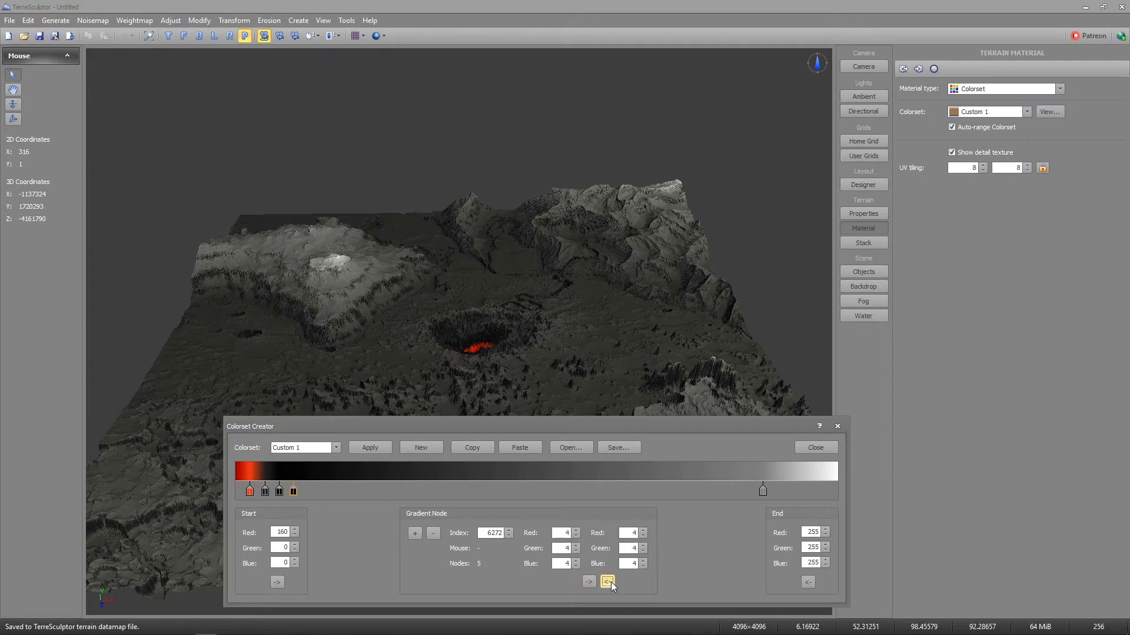
Set the index 6272 node to red 190, green 189 and blue 172, and copy that color to its other side.
{"action": "left_click", "coordinate": [573, 531]}
{"action": "type", "text": "190"}
{"action": "key", "text": "Tab"}
{"action": "type", "text": "189"}
{"action": "key", "text": "Tab"}
{"action": "type", "text": "172"}
{"action": "left_click", "coordinate": [589, 582]}
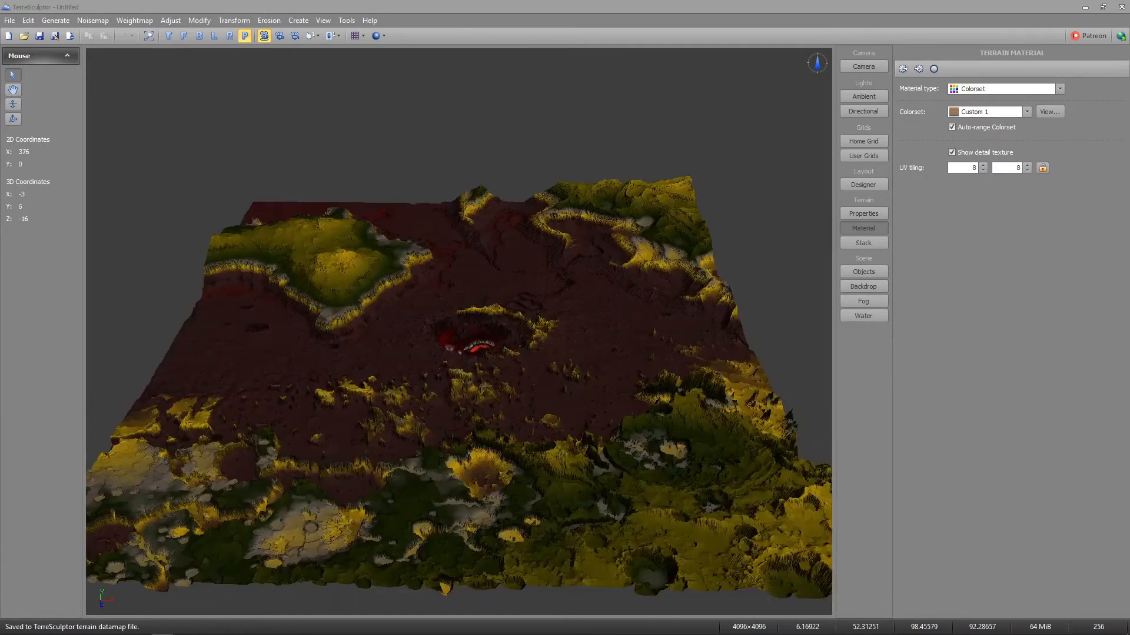
Open the Colorset Creator, load the Custom 2 colorset and move the dialog clear of the terrain.
{"action": "left_click", "coordinate": [298, 20]}
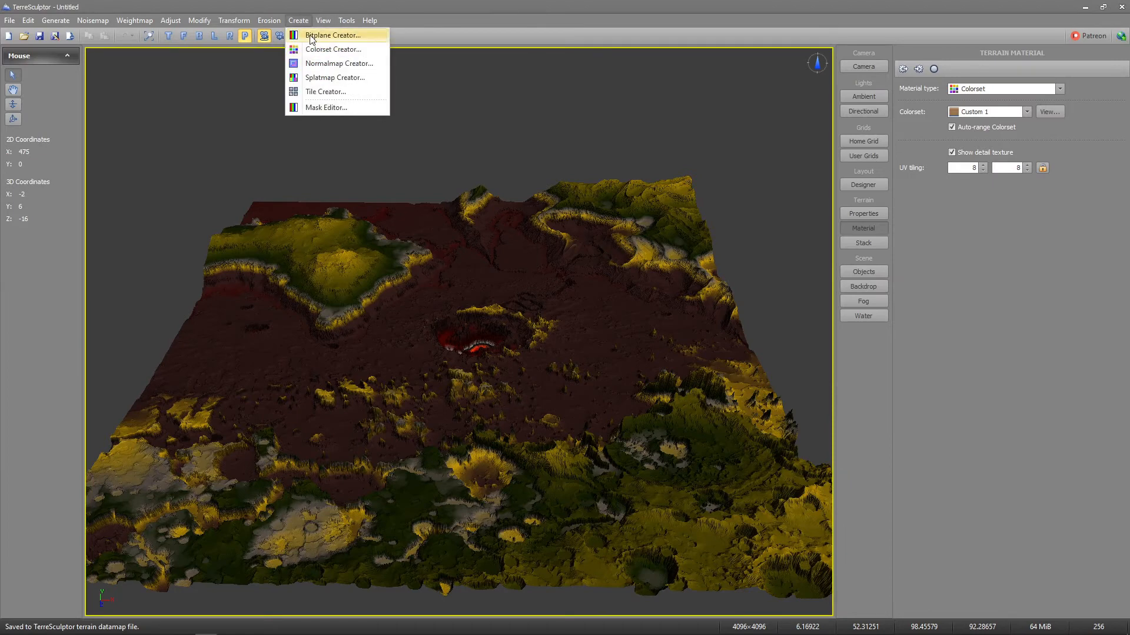
{"action": "left_click", "coordinate": [320, 49]}
{"action": "left_click", "coordinate": [365, 253]}
{"action": "scroll", "coordinate": [356, 273], "scroll_direction": "down", "scroll_amount": 5}
{"action": "left_click", "coordinate": [338, 299]}
{"action": "left_click_drag", "start_coordinate": [465, 231], "coordinate": [535, 444]}
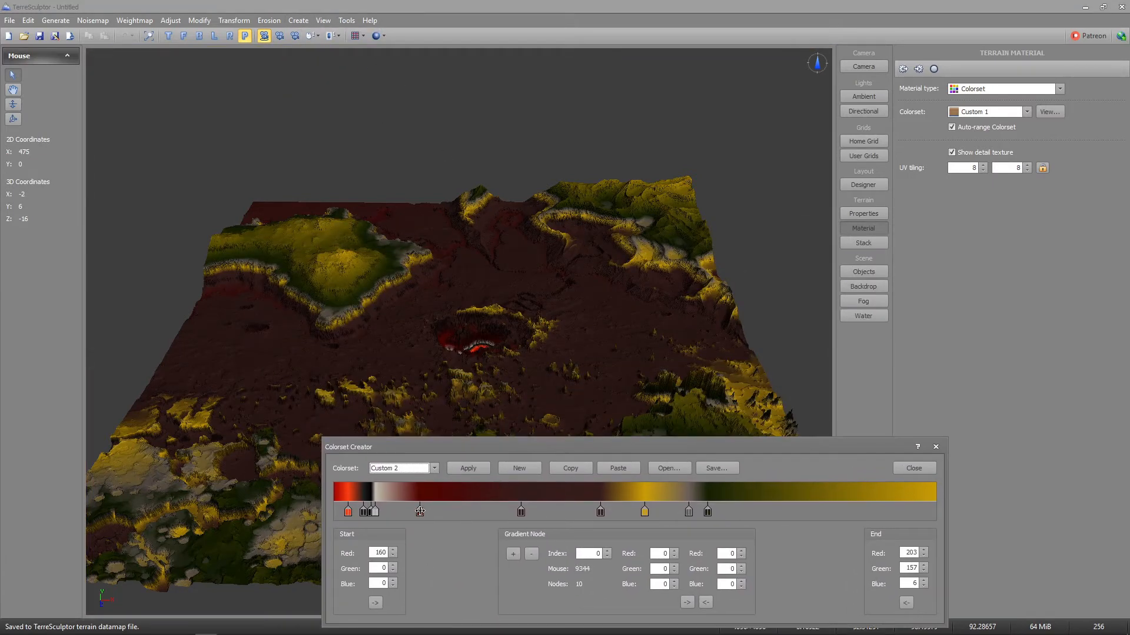
Delete the bright red and black nodes at the beginning of the Custom 2 gradient and set the start color's red to 0.
{"action": "left_click", "coordinate": [375, 511]}
{"action": "left_click", "coordinate": [362, 513]}
{"action": "left_click", "coordinate": [532, 555]}
{"action": "left_click", "coordinate": [348, 511]}
{"action": "left_click", "coordinate": [532, 554]}
{"action": "left_click_drag", "start_coordinate": [371, 511], "coordinate": [336, 512]}
{"action": "left_click_drag", "start_coordinate": [374, 553], "coordinate": [393, 553]}
{"action": "type", "text": "0"}
{"action": "key", "text": "Tab"}
{"action": "left_click", "coordinate": [532, 555]}
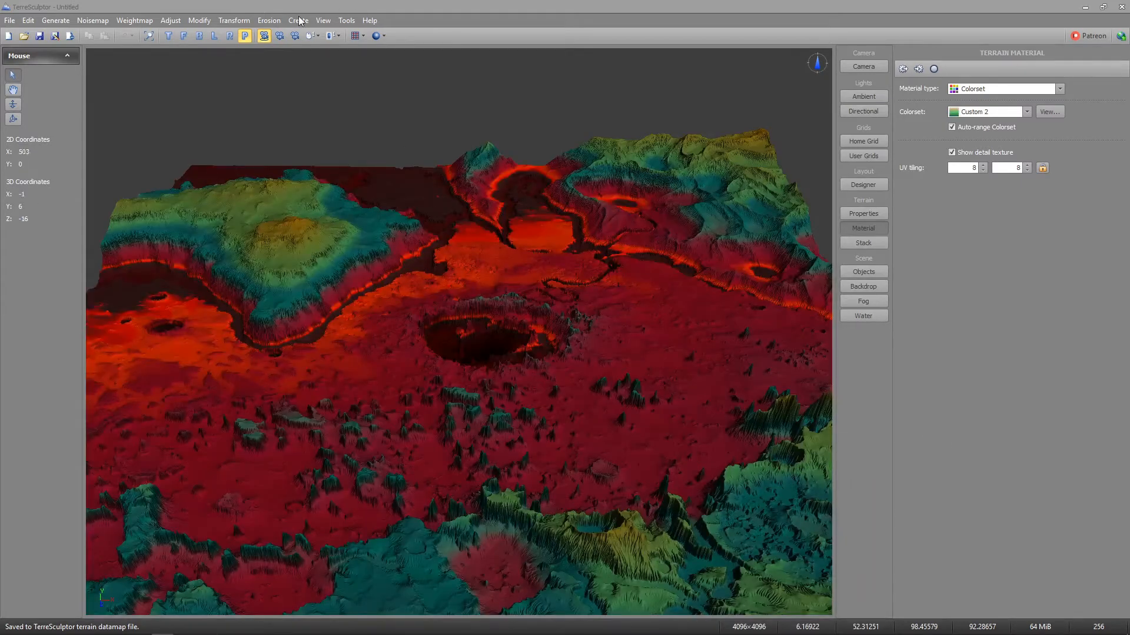
Reopen the Colorset Creator, load Custom 2, move the dark node before the bright red band to index 19392 and apply the colorset.
{"action": "left_click", "coordinate": [323, 20]}
{"action": "mouse_move", "coordinate": [299, 21]}
{"action": "left_click", "coordinate": [316, 54]}
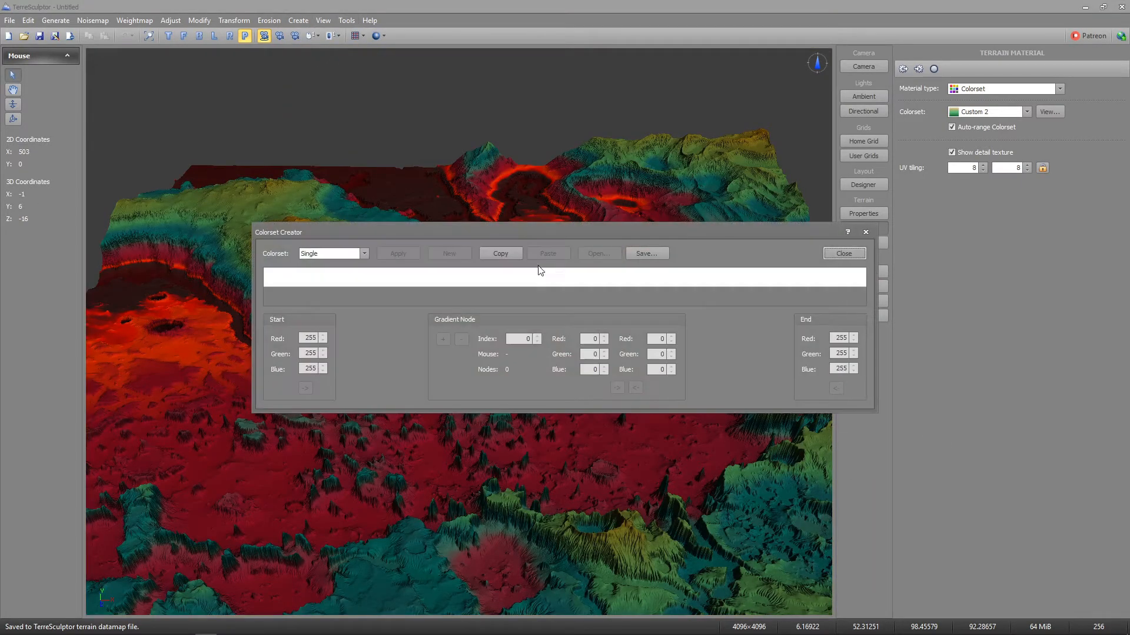
{"action": "left_click_drag", "start_coordinate": [528, 227], "coordinate": [455, 322]}
{"action": "left_click", "coordinate": [291, 345]}
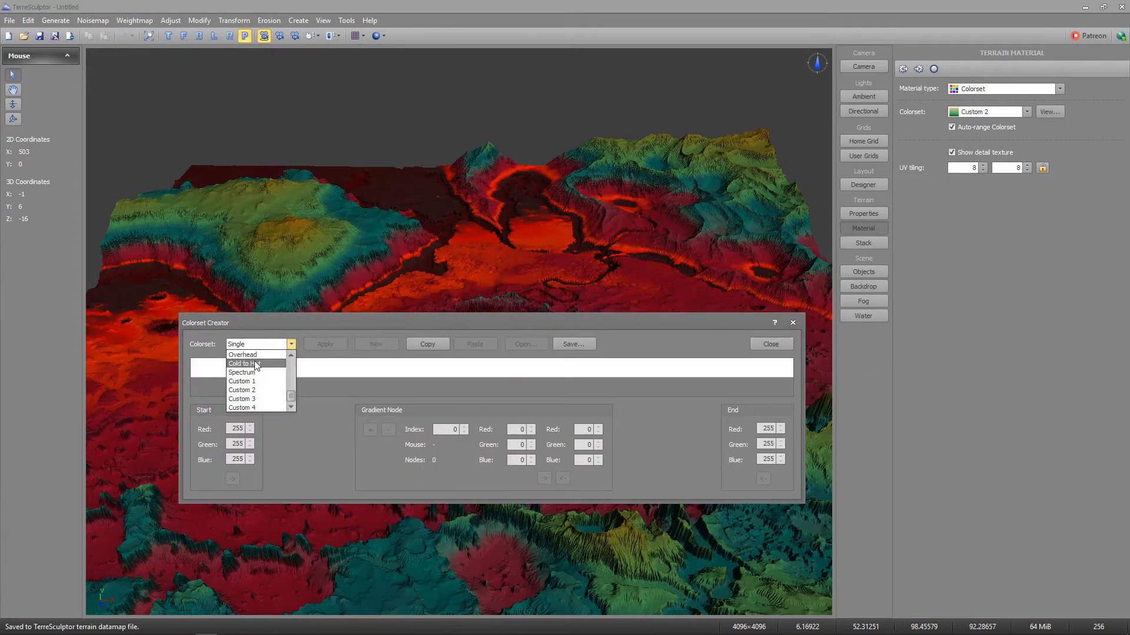
{"action": "left_click", "coordinate": [247, 393]}
{"action": "mouse_move", "coordinate": [381, 389]}
{"action": "left_mouse_down"}
{"action": "mouse_move", "coordinate": [407, 389]}
{"action": "mouse_move", "coordinate": [370, 389]}
{"action": "left_mouse_up"}
{"action": "left_click", "coordinate": [333, 345]}
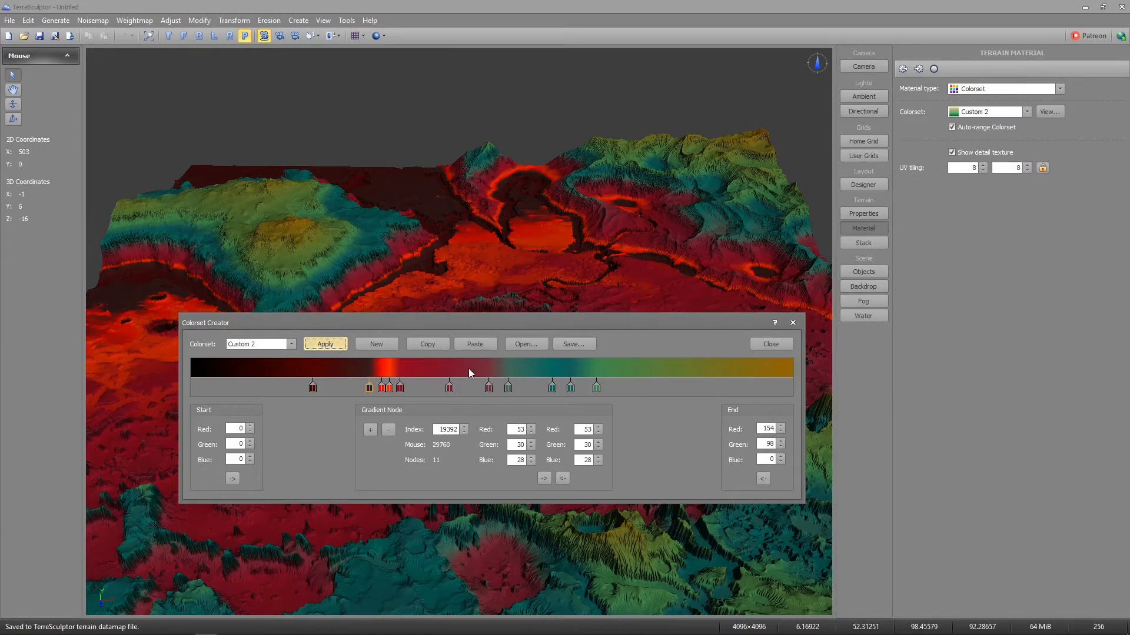
Save the Custom 2 colorset to a file.
{"action": "left_click", "coordinate": [574, 345]}
{"action": "left_click", "coordinate": [419, 249]}
{"action": "left_click_drag", "start_coordinate": [331, 473], "coordinate": [343, 473]}
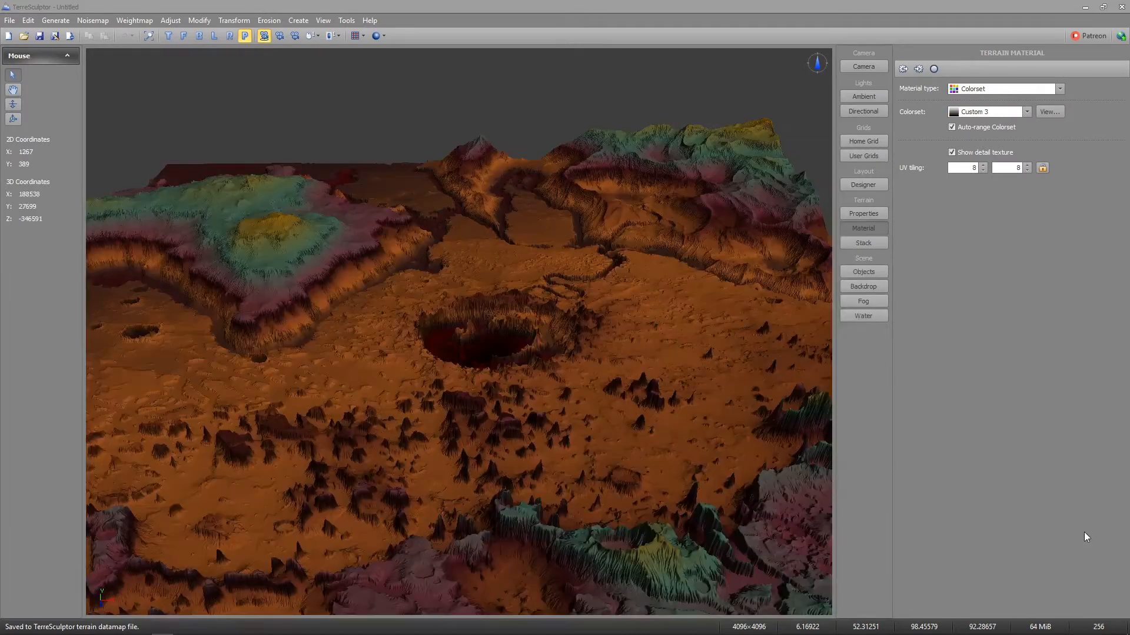
Save the terrain's Custom 3 vertex colors as a 24-bit BMP on the desktop, under a name beginning with mtn.
{"action": "left_click_drag", "start_coordinate": [530, 459], "coordinate": [447, 400]}
{"action": "left_click", "coordinate": [347, 20]}
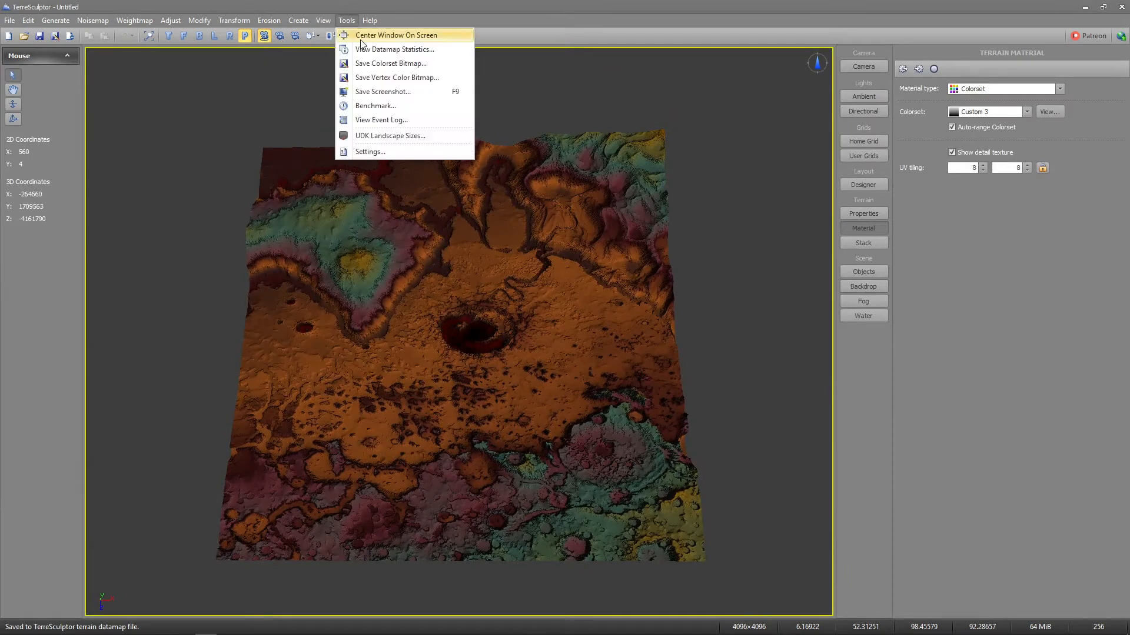
{"action": "left_click", "coordinate": [390, 77]}
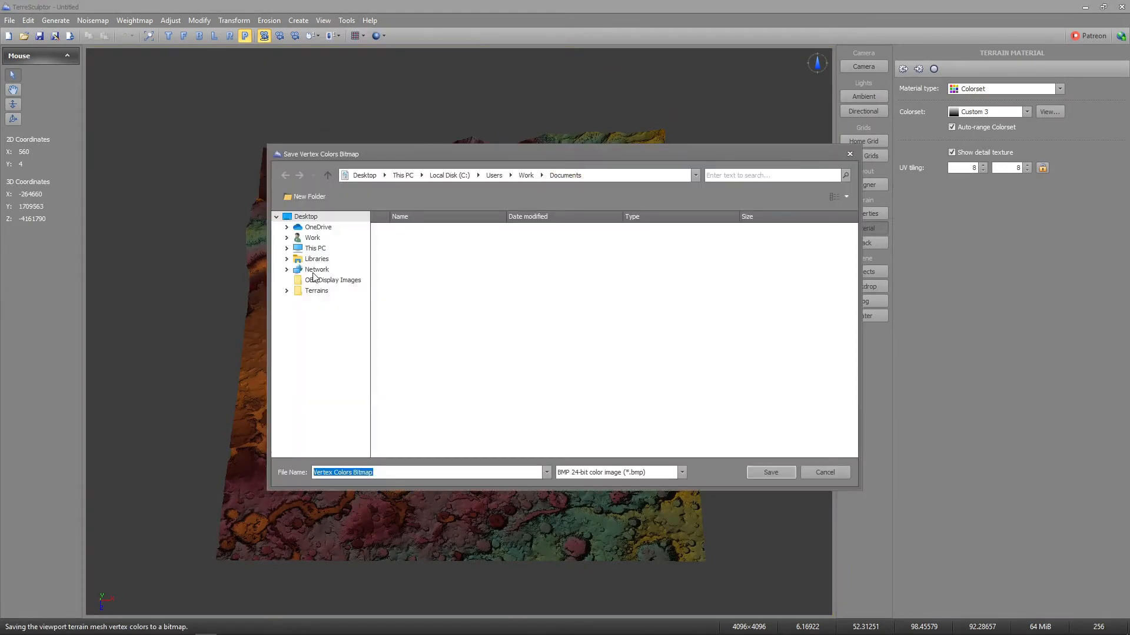
{"action": "left_click", "coordinate": [312, 218]}
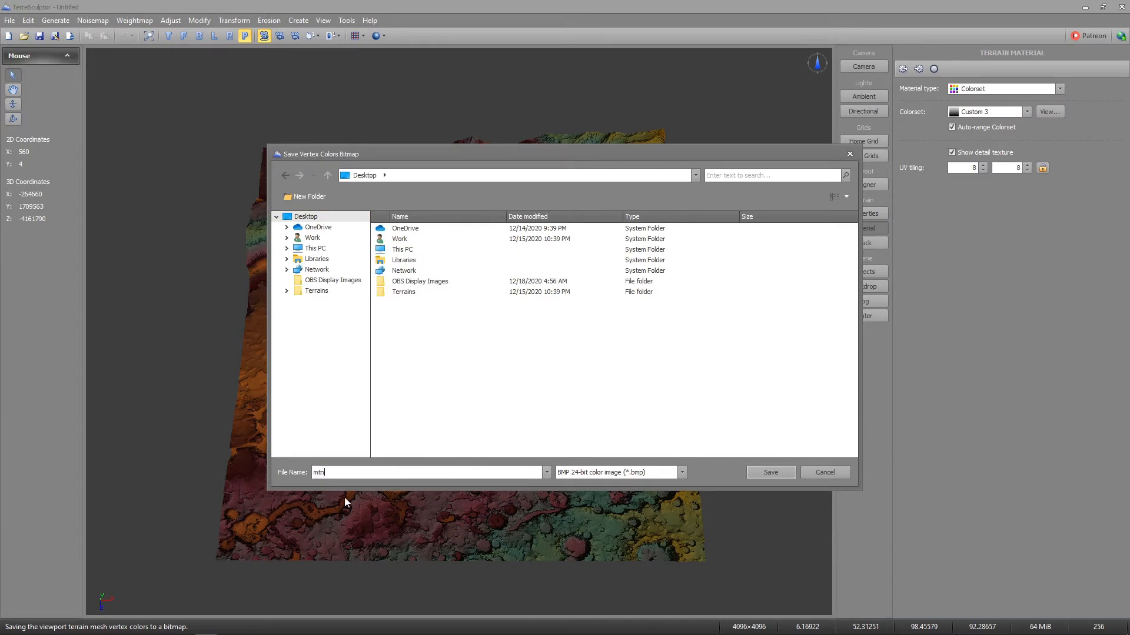
{"action": "left_click", "coordinate": [771, 472]}
Switch the terrain material to a different colorset and start saving its vertex colors as a bitmap.
{"action": "left_click", "coordinate": [1008, 113]}
{"action": "left_click", "coordinate": [1002, 166]}
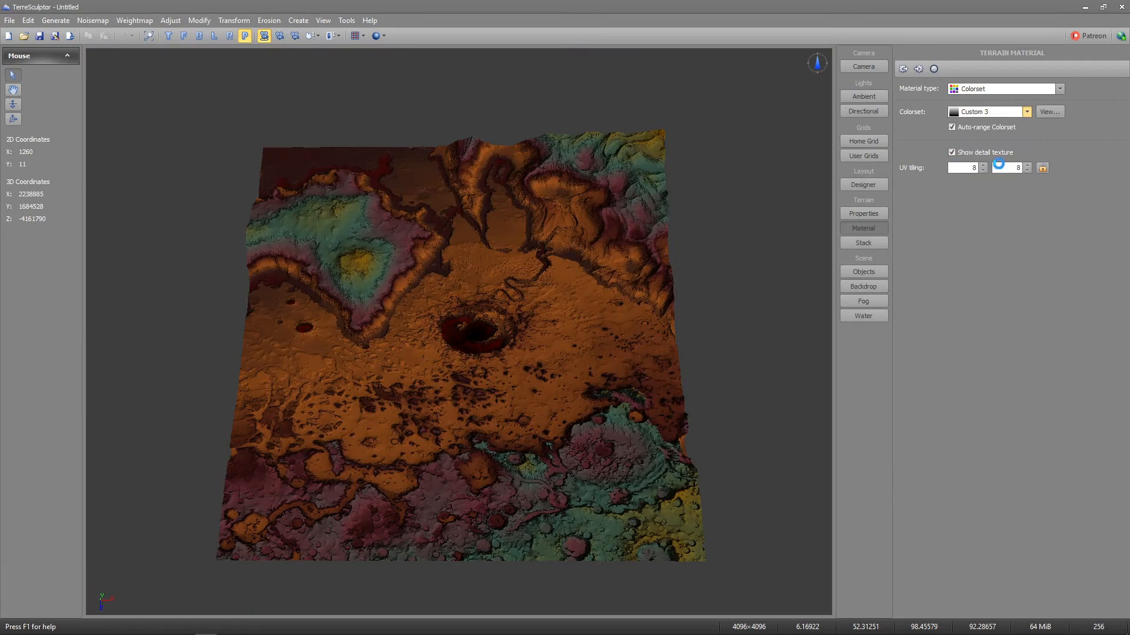
{"action": "left_click", "coordinate": [347, 20]}
{"action": "left_click", "coordinate": [383, 78]}
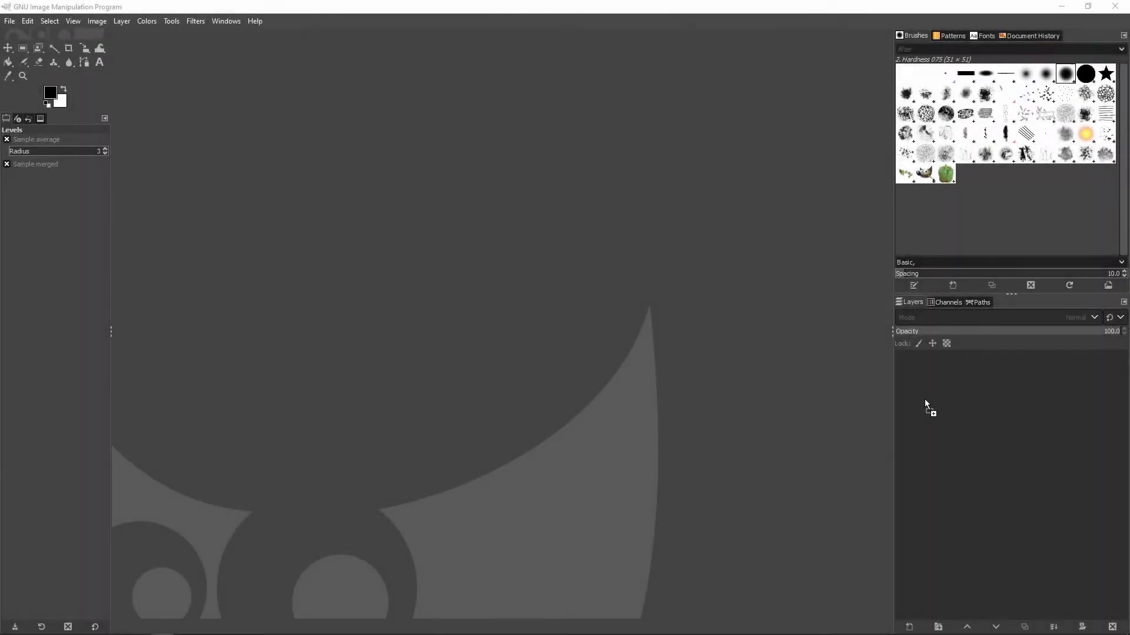
Switch to GIMP, import Terraces_mask_clean.png and brighten the mask by shifting its Levels midtones.
{"action": "left_click_drag", "start_coordinate": [925, 402], "coordinate": [893, 404]}
{"action": "left_click", "coordinate": [146, 21]}
{"action": "left_click", "coordinate": [163, 148]}
{"action": "left_click_drag", "start_coordinate": [168, 304], "coordinate": [90, 292]}
{"action": "left_click", "coordinate": [193, 472]}
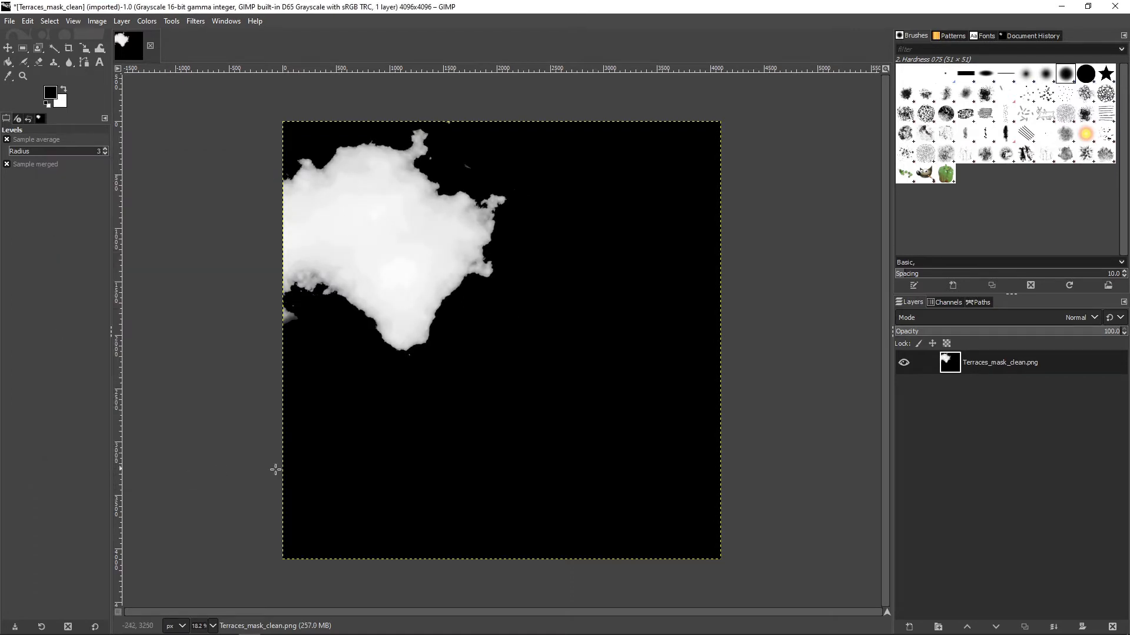
Create a new layer from the visible image and name it Terraces_colormask.
{"action": "right_click", "coordinate": [956, 376]}
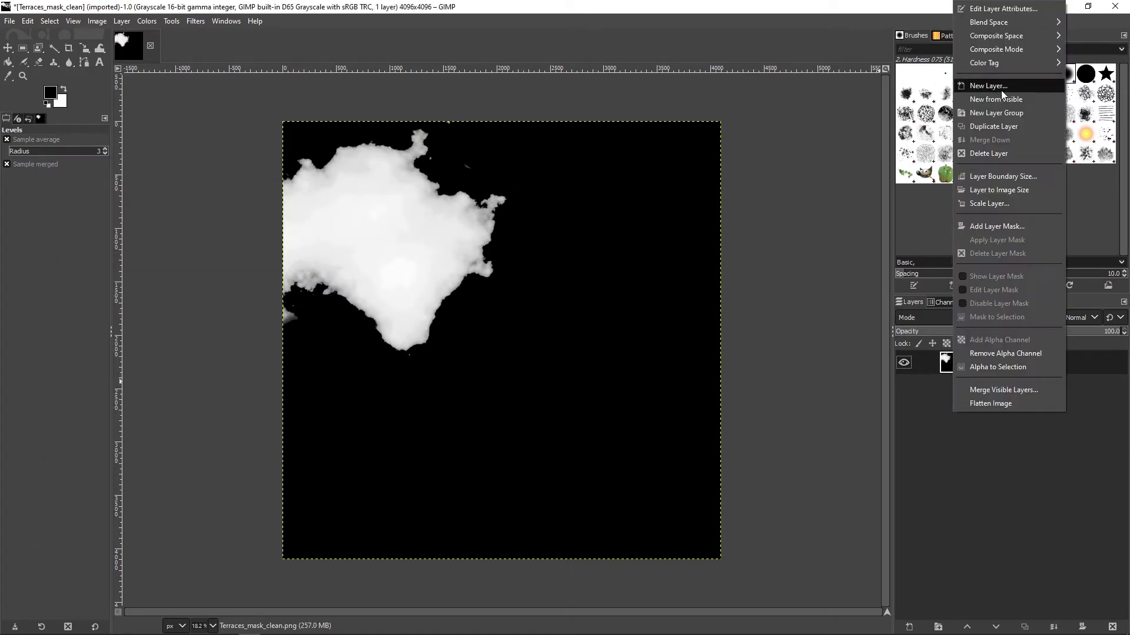
{"action": "left_click", "coordinate": [994, 93]}
{"action": "right_click", "coordinate": [975, 361]}
{"action": "key", "text": "Escape"}
{"action": "double_click", "coordinate": [976, 362]}
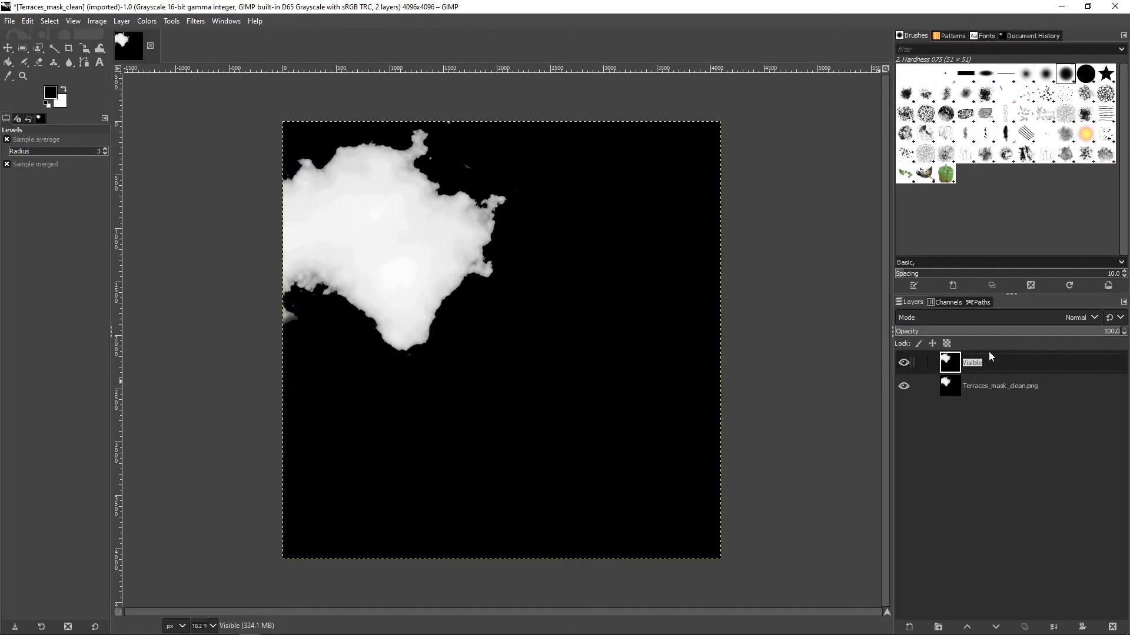
{"action": "key", "text": "Return"}
Hide both Terraces layers and import Ridge_mask_clean.png as a new layer.
{"action": "left_click", "coordinate": [904, 364]}
{"action": "left_click", "coordinate": [904, 386]}
{"action": "left_click_drag", "start_coordinate": [1129, 400], "coordinate": [1001, 423]}
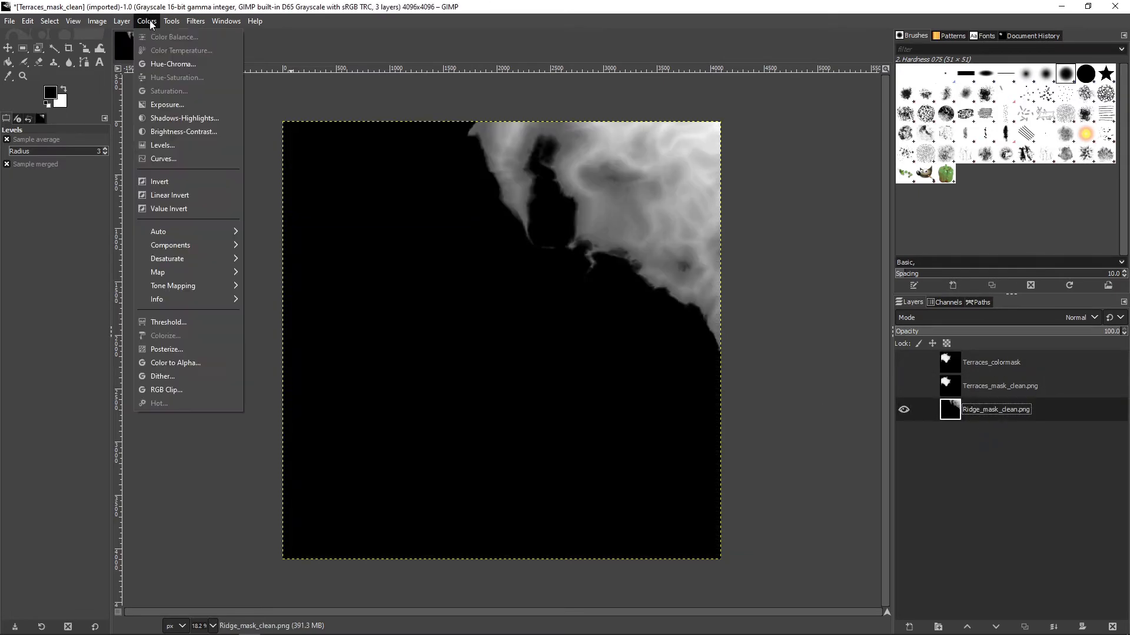
Brighten the Ridge_mask_clean.png layer with Levels, using an input gamma of 7.38.
{"action": "left_click", "coordinate": [151, 22]}
{"action": "left_click", "coordinate": [154, 149]}
{"action": "left_click_drag", "start_coordinate": [167, 305], "coordinate": [79, 304]}
{"action": "key", "text": "space"}
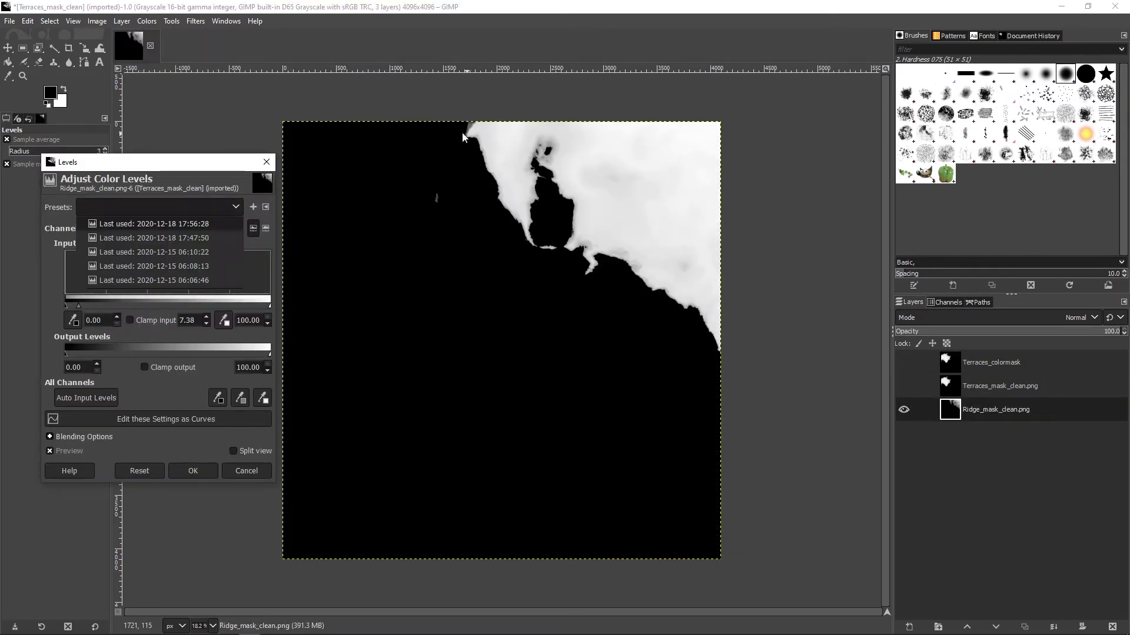
{"action": "left_click", "coordinate": [463, 138]}
{"action": "key", "text": "Return"}
Touch up the edge of the Ridge mask with a black Airbrush of size 69.
{"action": "scroll", "coordinate": [467, 126], "scroll_direction": "up", "scroll_amount": 6}
{"action": "left_click", "coordinate": [24, 62]}
{"action": "mouse_move", "coordinate": [465, 183]}
{"action": "left_mouse_down"}
{"action": "mouse_move", "coordinate": [474, 186]}
{"action": "mouse_move", "coordinate": [451, 210]}
{"action": "mouse_move", "coordinate": [408, 328]}
{"action": "left_mouse_up"}
{"action": "scroll", "coordinate": [439, 280], "scroll_direction": "down", "scroll_amount": 6}
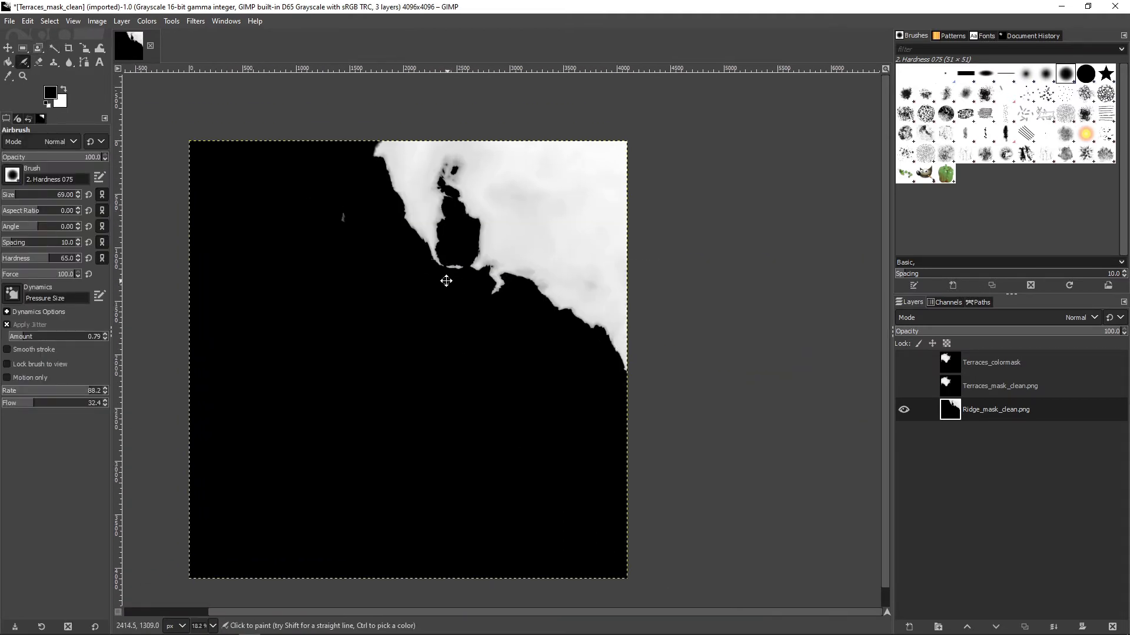
Create a new layer from the visible Ridge mask and name it Ridge_colormask.
{"action": "right_click", "coordinate": [963, 419]}
{"action": "left_click", "coordinate": [942, 106]}
{"action": "double_click", "coordinate": [976, 409]}
{"action": "type", "text": "Ridge_colormask"}
{"action": "key", "text": "Return"}
Hide Ridge_mask_clean.png, show Terraces_colormask and set its blend mode to Addition.
{"action": "left_click", "coordinate": [904, 433]}
{"action": "left_click", "coordinate": [904, 362]}
{"action": "left_click", "coordinate": [1000, 363]}
{"action": "left_click", "coordinate": [1072, 316]}
{"action": "left_click", "coordinate": [966, 475]}
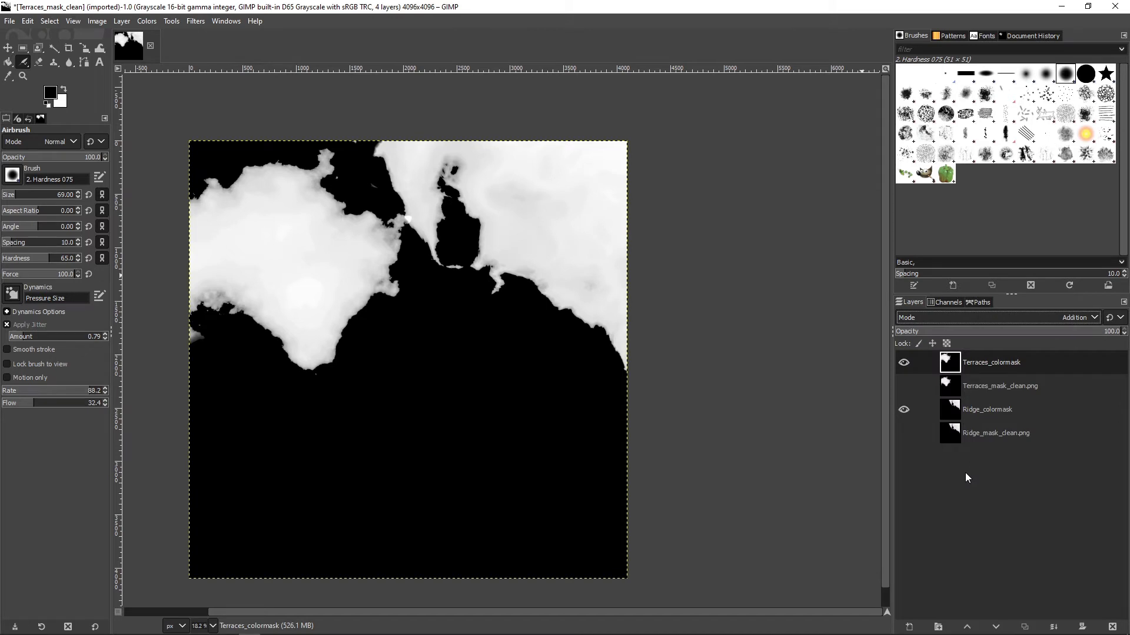
Create a new layer from the combined visible masks and name it Mars_colormask.
{"action": "right_click", "coordinate": [947, 367]}
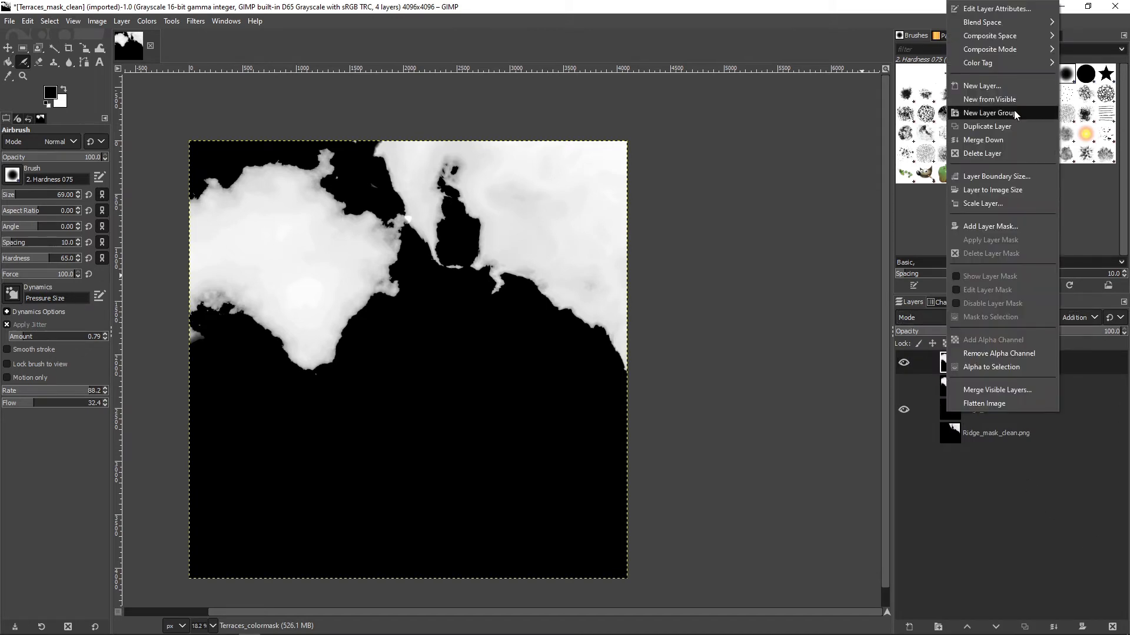
{"action": "left_click", "coordinate": [976, 114]}
{"action": "double_click", "coordinate": [979, 363]}
{"action": "type", "text": "Mars"}
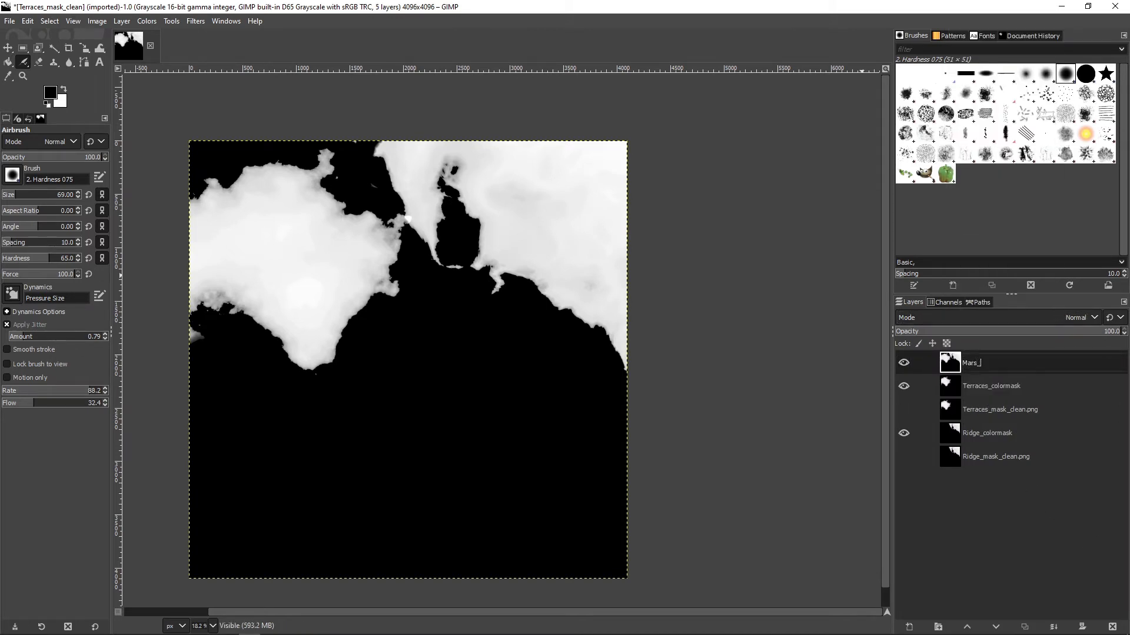
{"action": "type", "text": "_colormask"}
{"action": "key", "text": "Return"}
Hide the Terraces_colormask and Ridge_colormask layers.
{"action": "left_click", "coordinate": [906, 386]}
{"action": "right_click", "coordinate": [954, 363]}
{"action": "left_click", "coordinate": [899, 415]}
{"action": "left_click", "coordinate": [904, 433]}
Invert the colors of the Mars_colormask layer.
{"action": "right_click", "coordinate": [949, 366]}
{"action": "left_click", "coordinate": [172, 26]}
{"action": "left_click", "coordinate": [147, 21]}
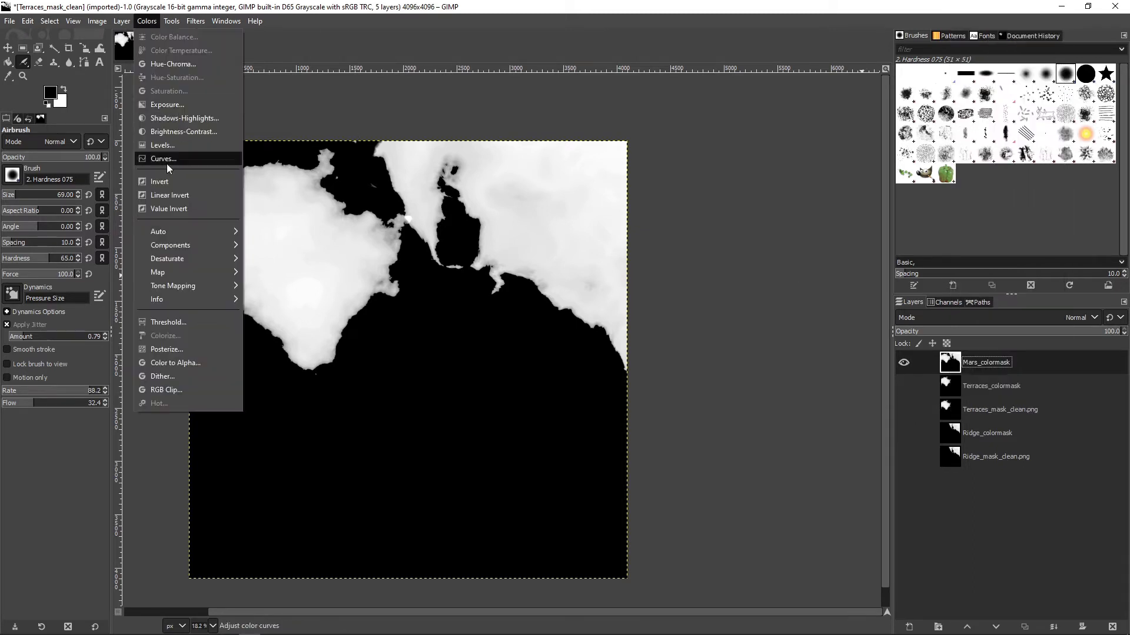
{"action": "left_click", "coordinate": [159, 158]}
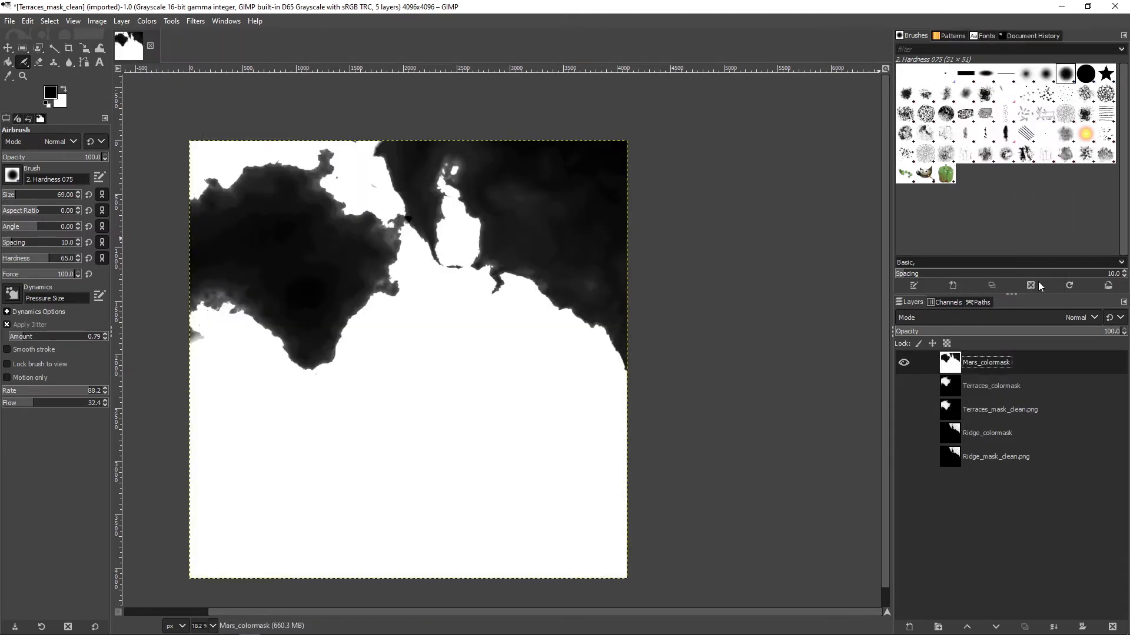
Export the inverted mask as mars_colormask.png into the Masks folder.
{"action": "left_click", "coordinate": [9, 22]}
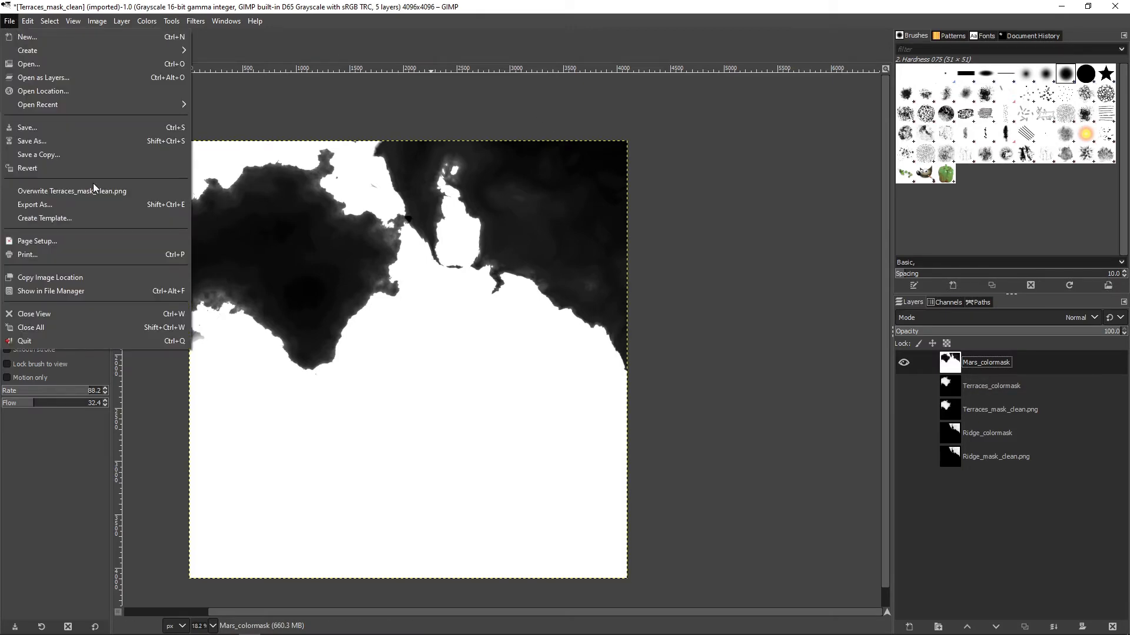
{"action": "left_click", "coordinate": [103, 205]}
{"action": "type", "text": "mars_colormask"}
{"action": "left_click", "coordinate": [474, 429]}
{"action": "left_click", "coordinate": [571, 453]}
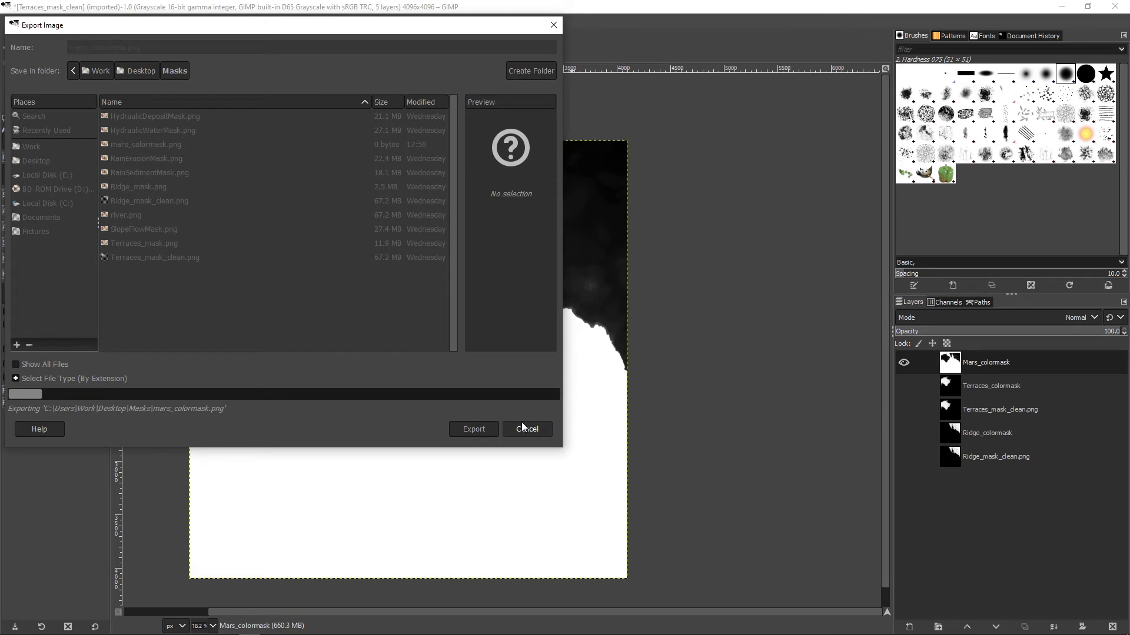
Hide the Mars_colormask layer and show the Terraces_colormask layer.
{"action": "left_click", "coordinate": [903, 362]}
{"action": "left_click", "coordinate": [904, 409]}
{"action": "left_click_drag", "start_coordinate": [447, 30], "coordinate": [884, 86]}
Export the visible terraces mask as terraces_colormask.png into the Masks folder.
{"action": "left_click", "coordinate": [9, 21]}
{"action": "left_click", "coordinate": [68, 205]}
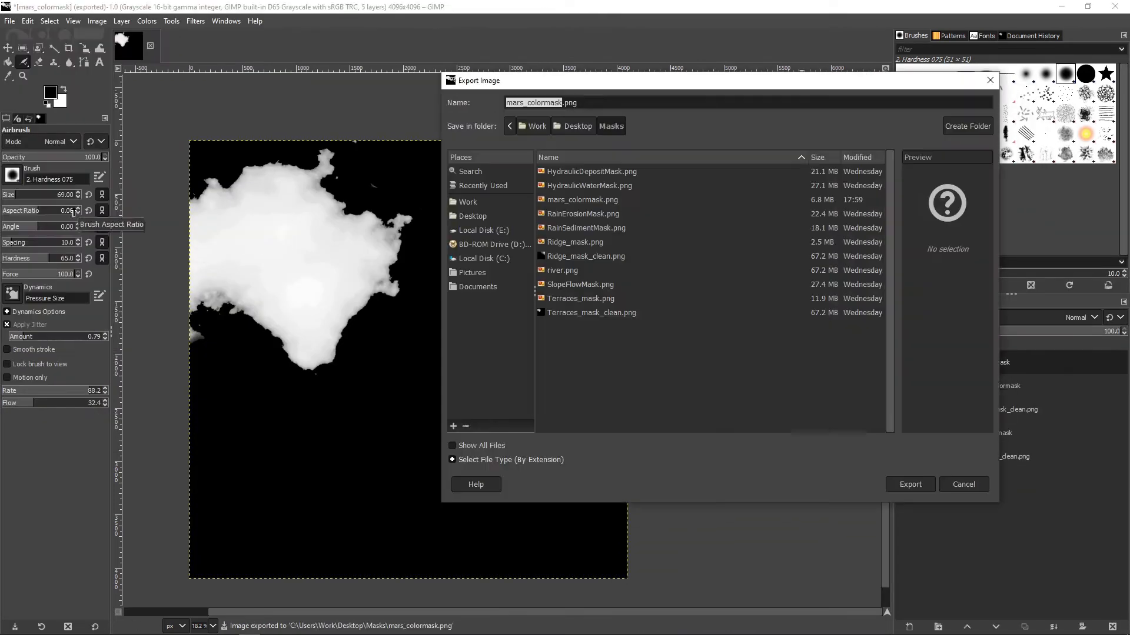
{"action": "left_click", "coordinate": [527, 103]}
{"action": "key", "text": "BackSpace"}
{"action": "key", "text": "BackSpace"}
{"action": "key", "text": "BackSpace"}
{"action": "key", "text": "BackSpace"}
{"action": "key", "text": "BackSpace"}
{"action": "type", "text": "terraces_"}
{"action": "left_click", "coordinate": [903, 486]}
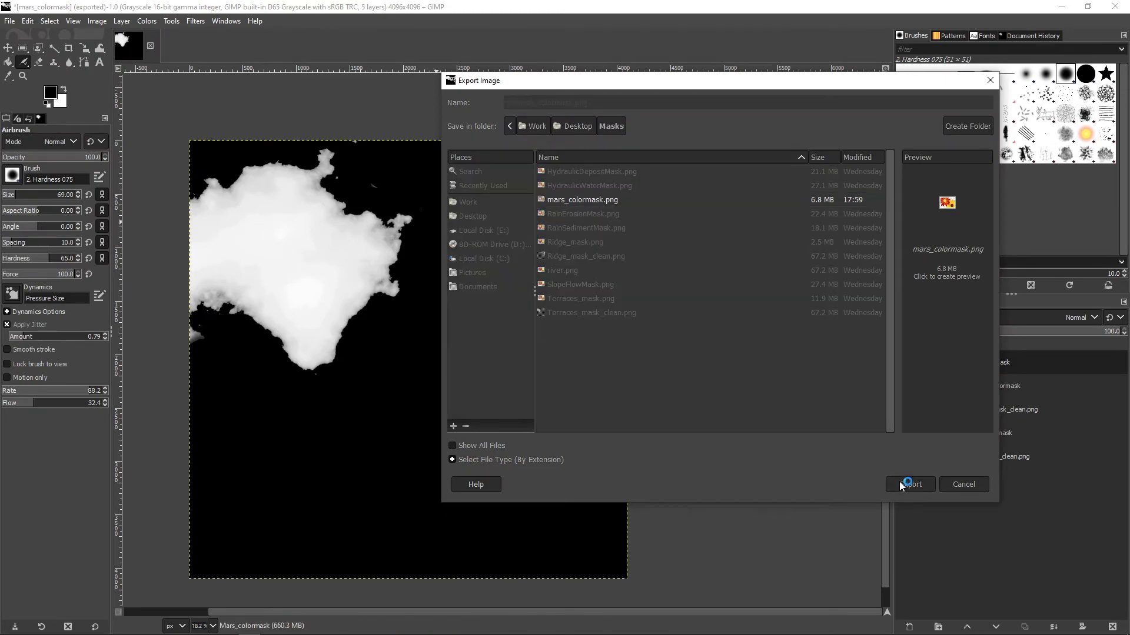
Hide the Terraces_colormask layer and show the Ridge_colormask layer.
{"action": "left_click_drag", "start_coordinate": [730, 81], "coordinate": [537, 91]}
{"action": "left_click", "coordinate": [904, 386]}
{"action": "left_click", "coordinate": [905, 434]}
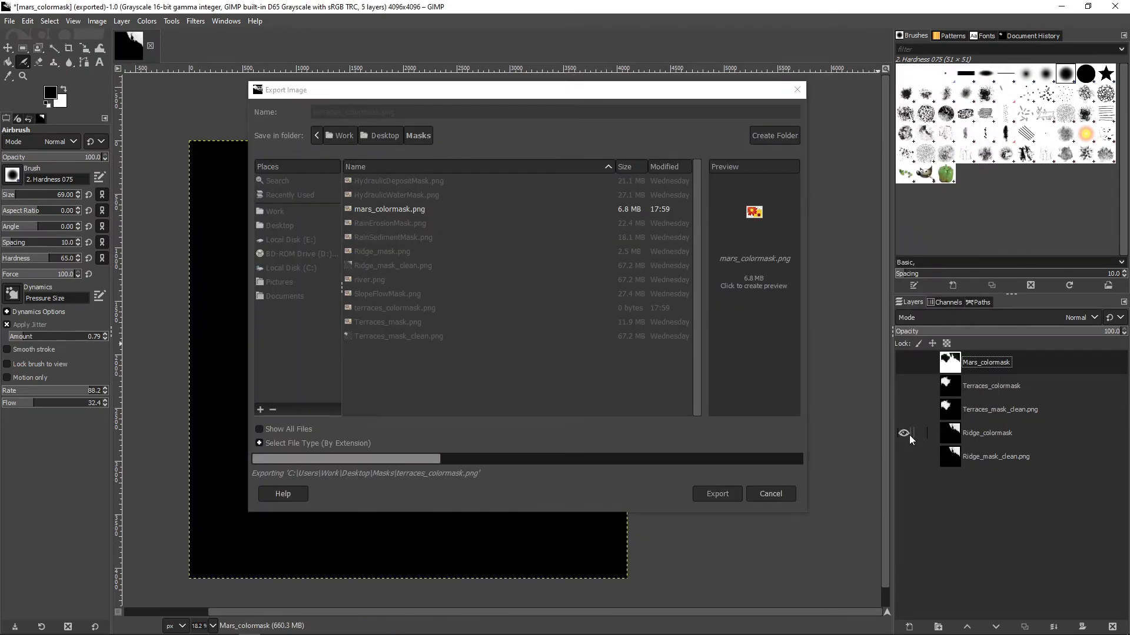
Export the visible ridge mask as ridge_colormask.png into the Masks folder.
{"action": "left_click", "coordinate": [10, 21]}
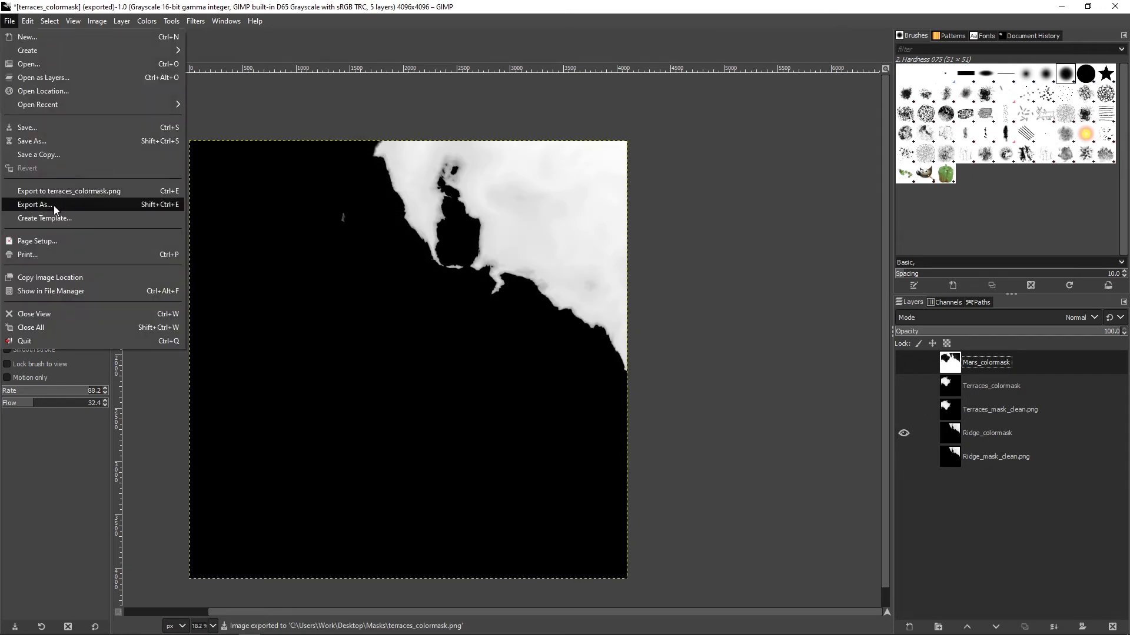
{"action": "left_click", "coordinate": [54, 206]}
{"action": "left_click", "coordinate": [361, 210]}
{"action": "left_click_drag", "start_coordinate": [329, 112], "coordinate": [259, 90]}
{"action": "type", "text": "ridge_colormask.png"}
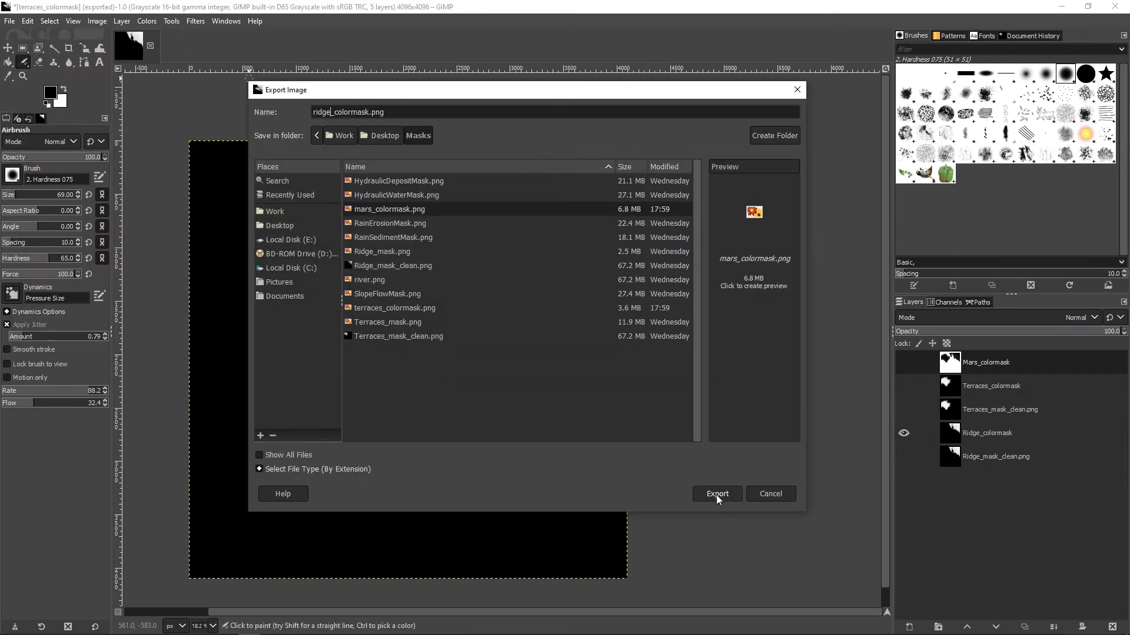
{"action": "left_click", "coordinate": [716, 493]}
{"action": "left_click", "coordinate": [586, 454]}
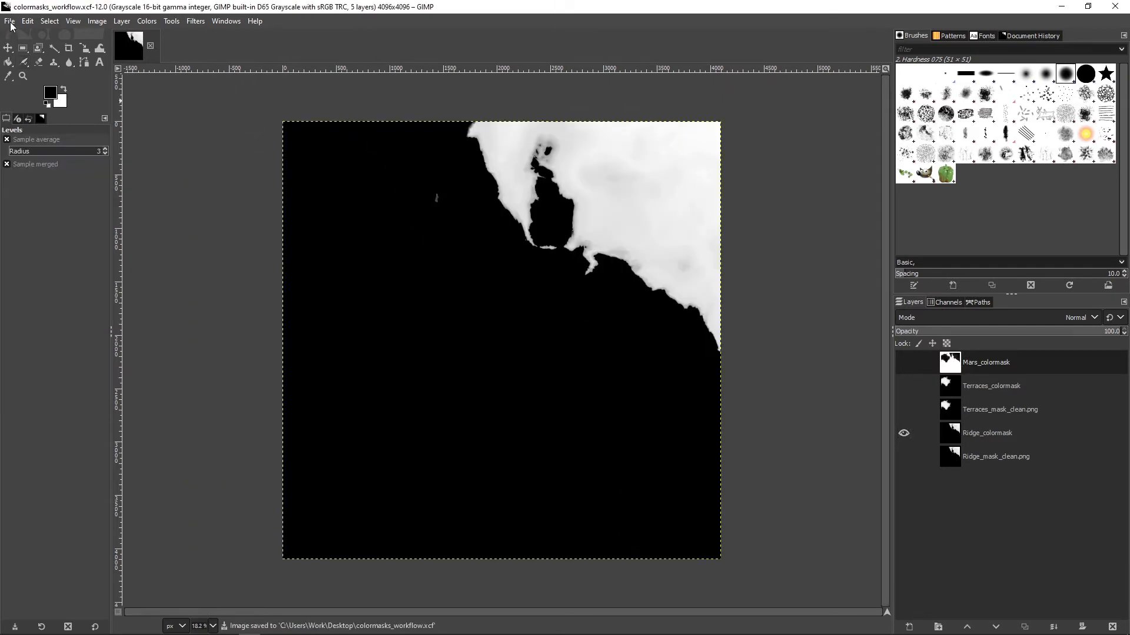
Open mars_base_mega.bmp from the OBS Display Images folder on the Desktop.
{"action": "left_click", "coordinate": [9, 21]}
{"action": "left_click", "coordinate": [36, 61]}
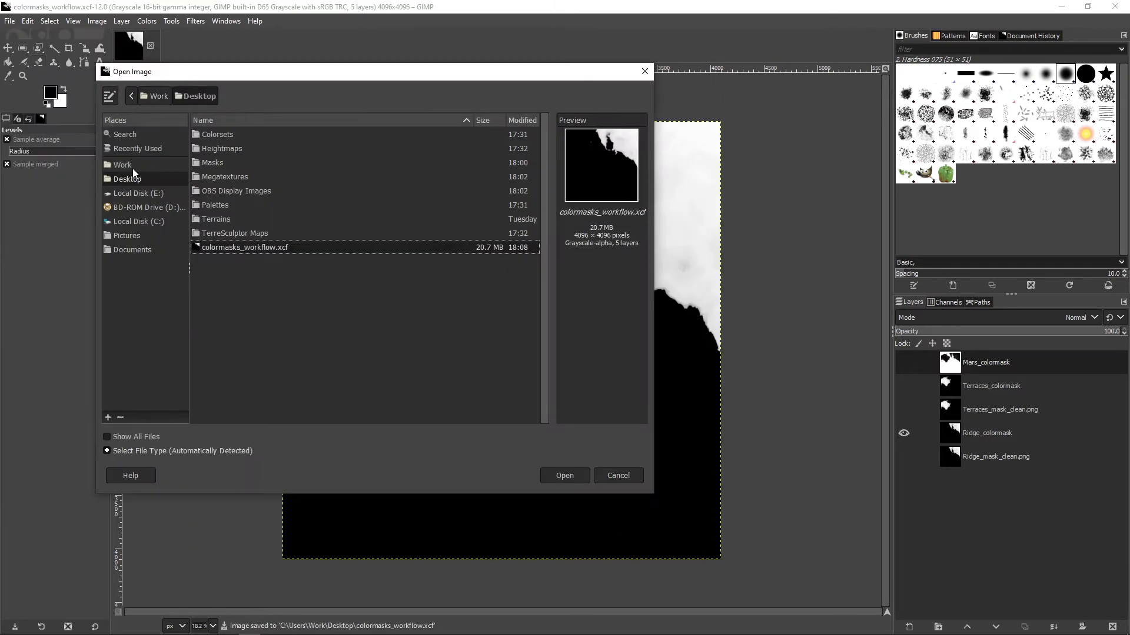
{"action": "double_click", "coordinate": [241, 191]}
{"action": "double_click", "coordinate": [229, 137]}
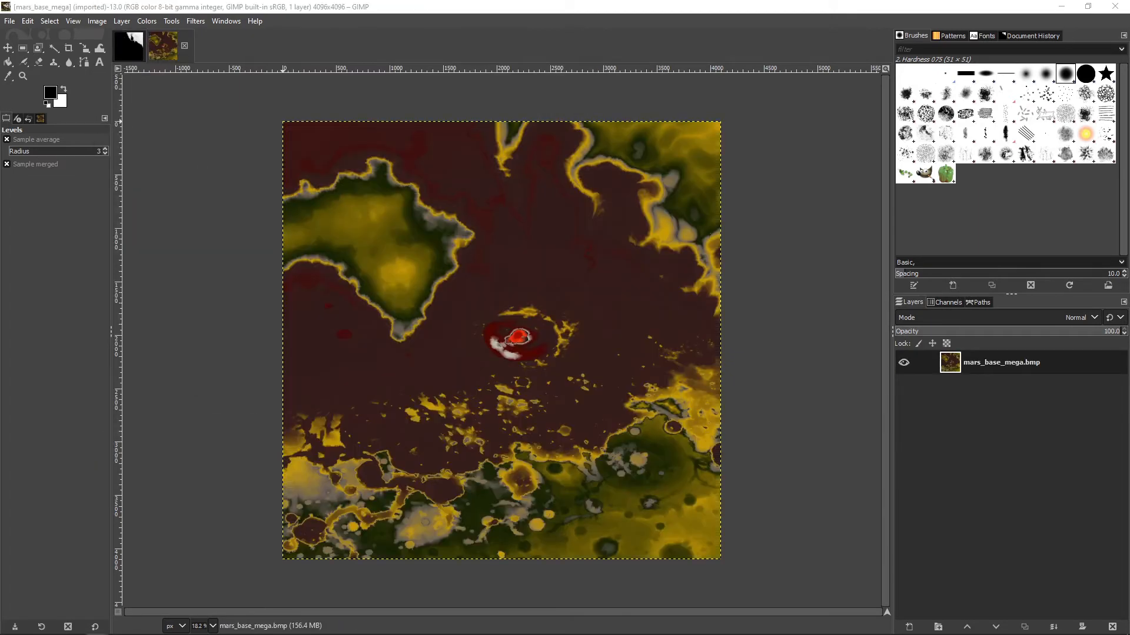
Add mtn1_mega.bmp and mtn2_mega.bmp as layers and toggle the mars_base_mega.bmp layer to check what lies beneath.
{"action": "left_click_drag", "start_coordinate": [1129, 437], "coordinate": [1010, 437]}
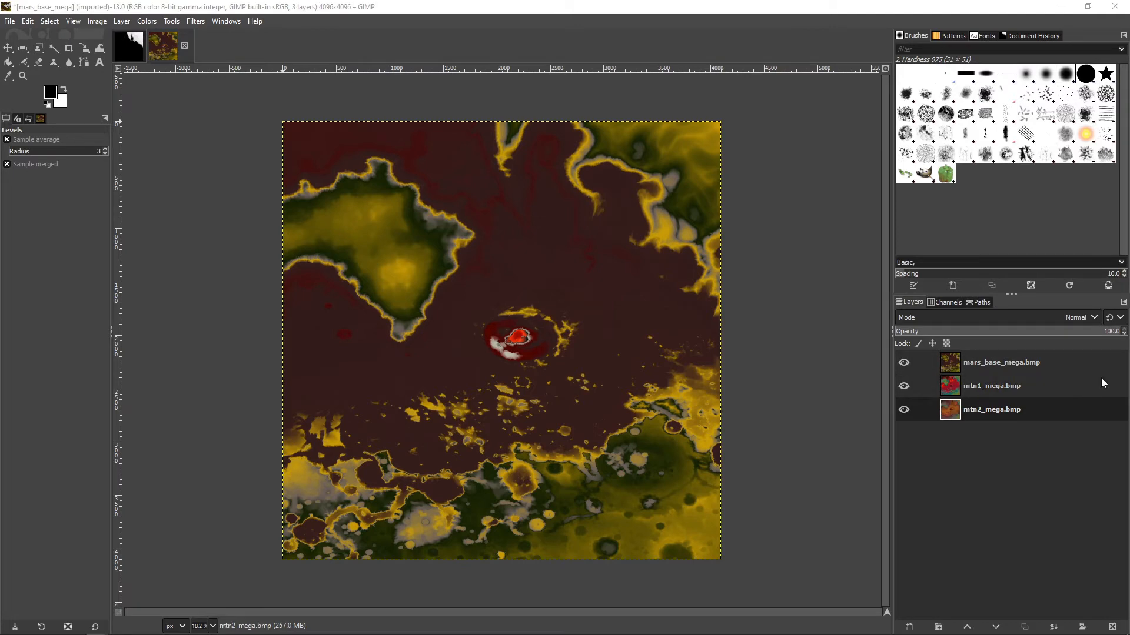
{"action": "left_click", "coordinate": [904, 363]}
{"action": "left_click", "coordinate": [904, 362]}
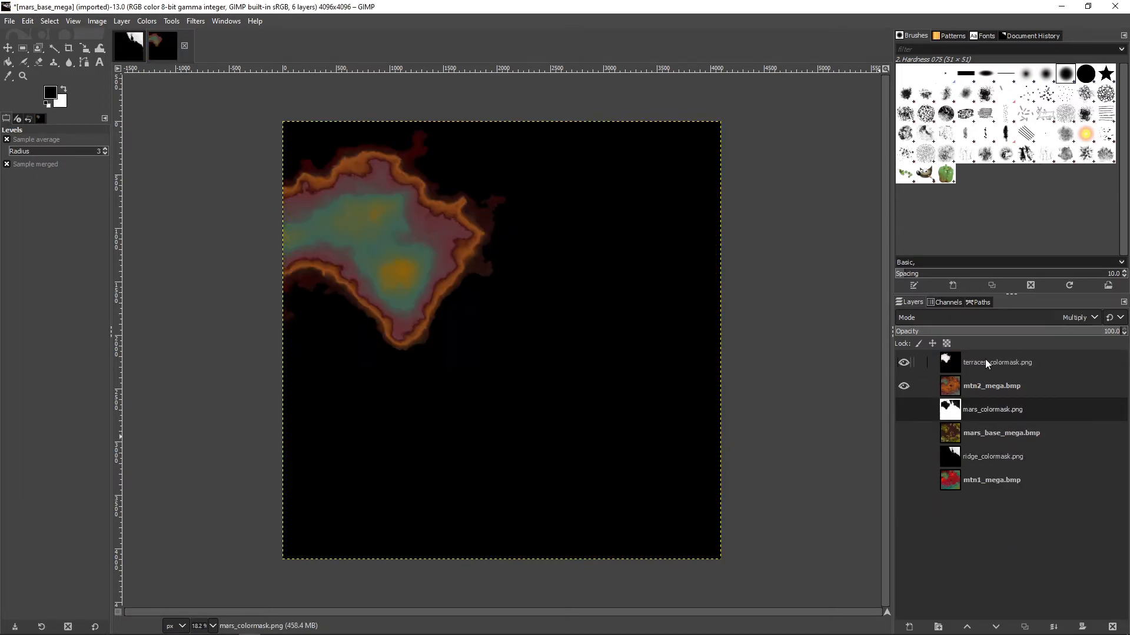
Create a new layer from the visible terraces_colormask.png and mtn2_mega.bmp combination, and hide the new layer.
{"action": "right_click", "coordinate": [985, 361]}
{"action": "left_click", "coordinate": [1035, 99]}
{"action": "left_click", "coordinate": [904, 362]}
Show mars_colormask.png with mars_base_mega.bmp, create a new layer from the visible result, and hide all three layers.
{"action": "left_click", "coordinate": [903, 433]}
{"action": "left_click", "coordinate": [904, 457]}
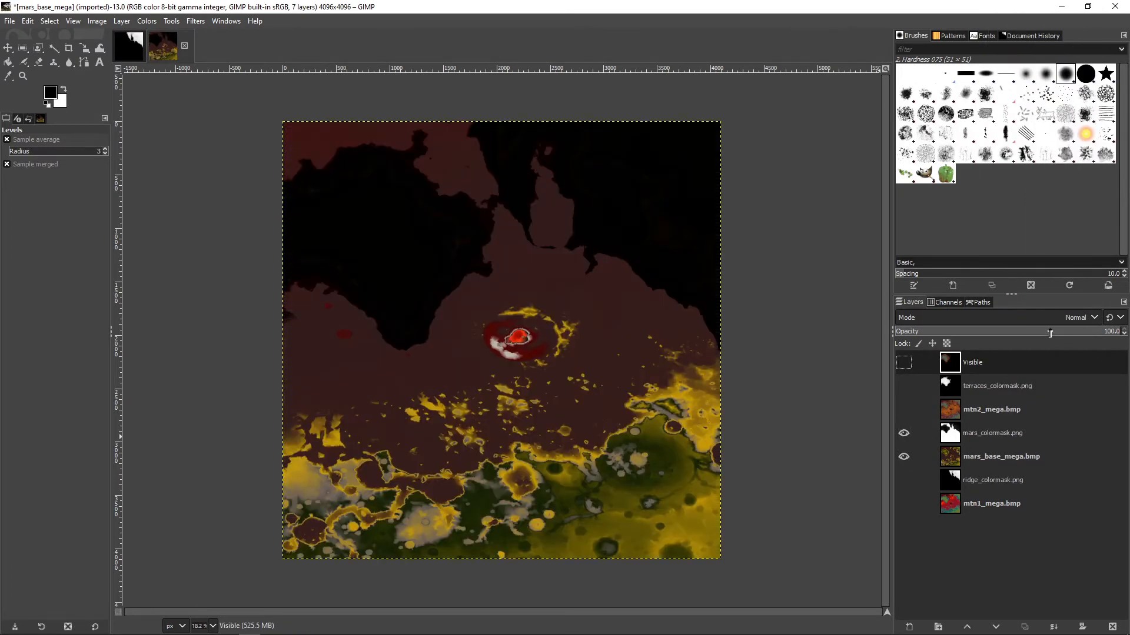
{"action": "right_click", "coordinate": [994, 437]}
{"action": "left_click", "coordinate": [1044, 122]}
{"action": "left_click", "coordinate": [904, 433]}
{"action": "left_click", "coordinate": [904, 457]}
{"action": "left_click", "coordinate": [904, 480]}
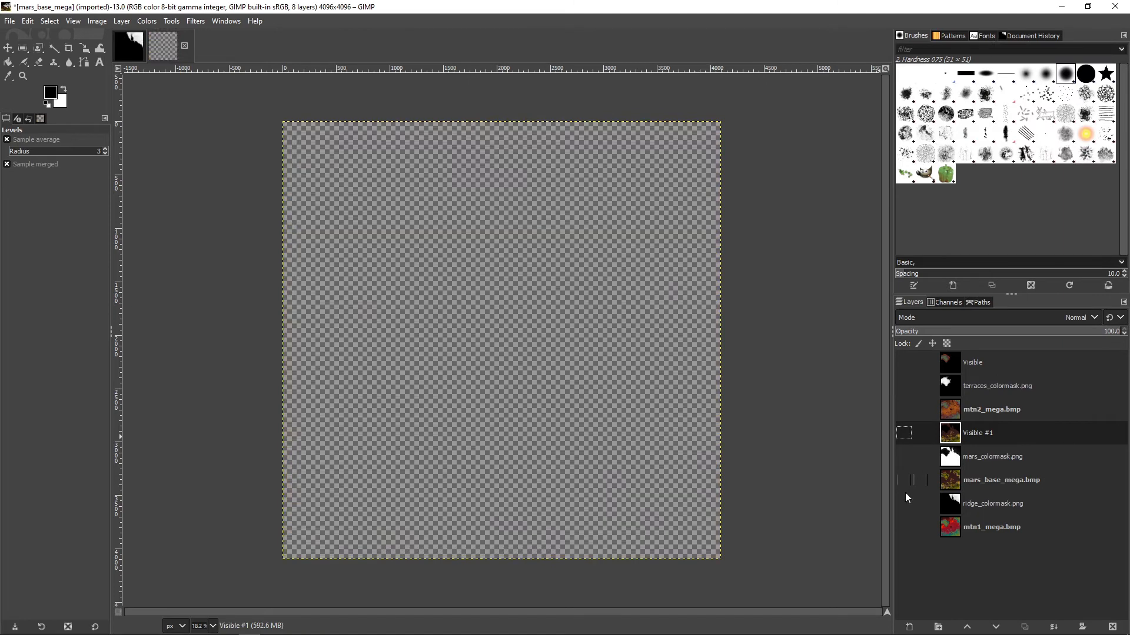
Show ridge_colormask.png with mtn1_mega.bmp, create a new layer from the visible result, and hide the two source layers.
{"action": "left_click", "coordinate": [903, 504]}
{"action": "left_click", "coordinate": [904, 527]}
{"action": "right_click", "coordinate": [994, 504]}
{"action": "left_click", "coordinate": [1022, 200]}
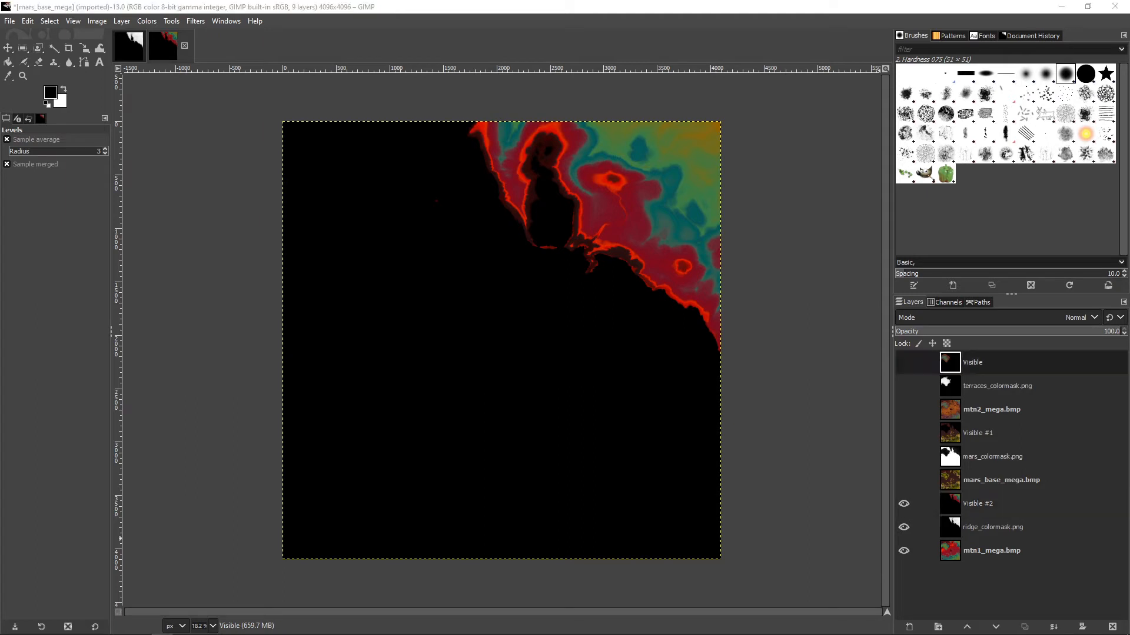
{"action": "left_click", "coordinate": [904, 550]}
{"action": "left_click", "coordinate": [904, 527]}
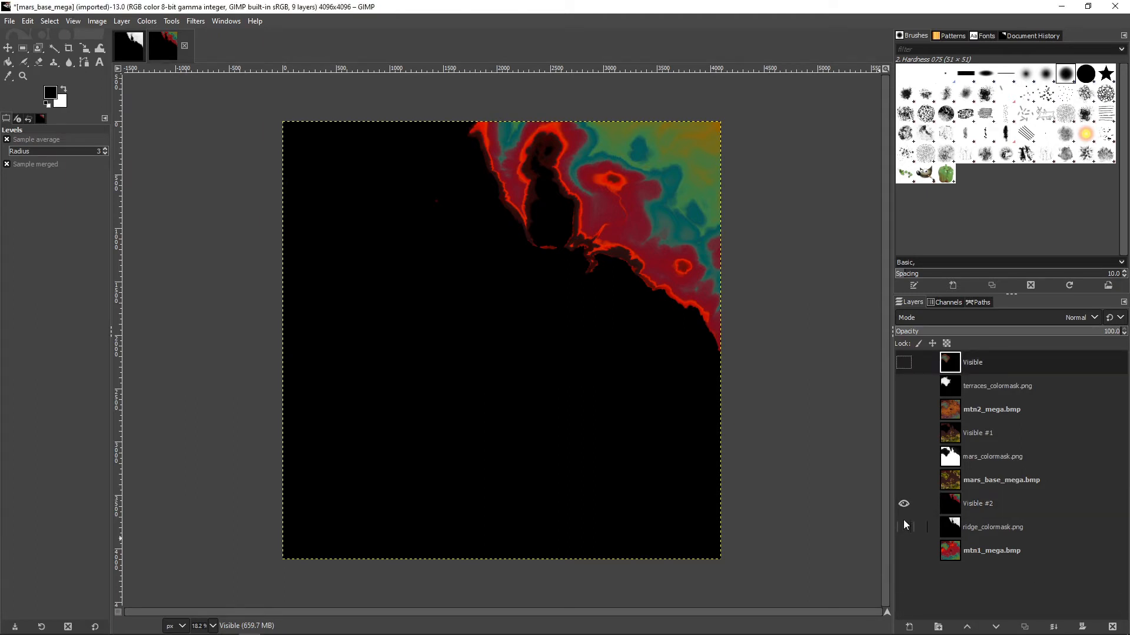
Show the Visible #1 layer and set its blend mode to Addition.
{"action": "left_click", "coordinate": [904, 433]}
{"action": "left_click", "coordinate": [955, 432]}
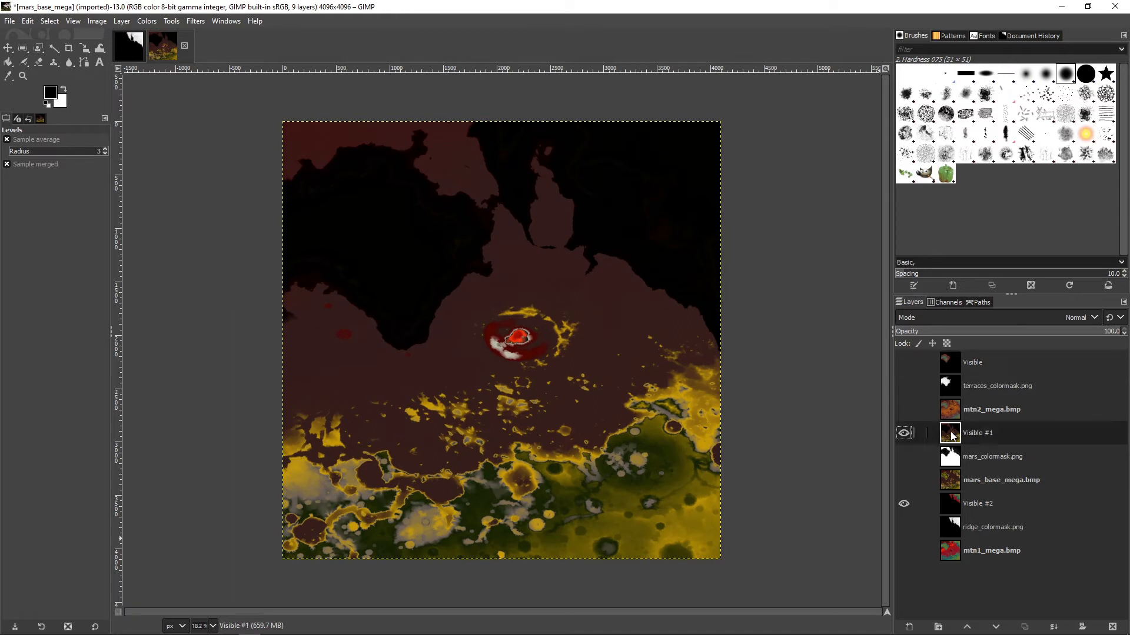
{"action": "left_click", "coordinate": [1049, 317]}
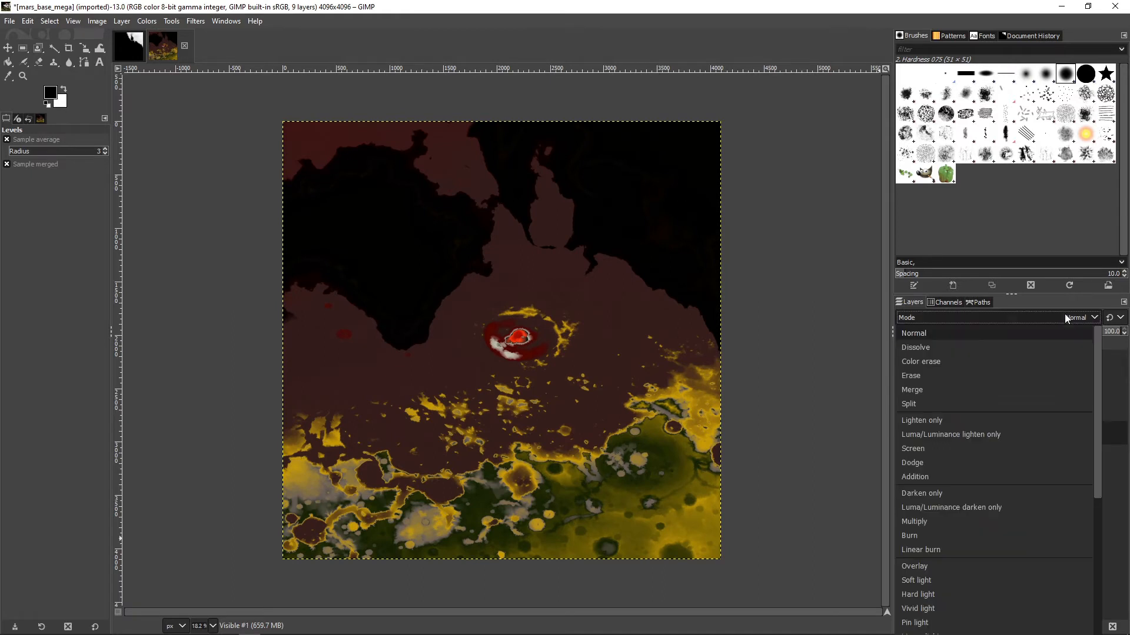
{"action": "left_click", "coordinate": [994, 477]}
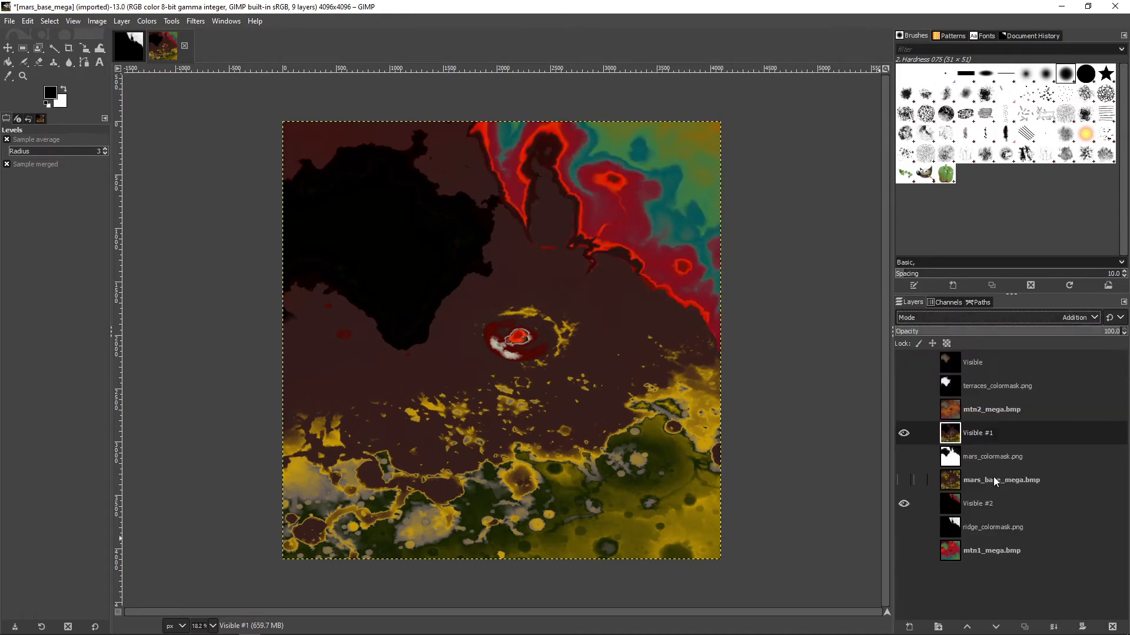
Show the masked terraces layer named Visible and set its blend mode to Addition.
{"action": "left_click", "coordinate": [904, 360]}
{"action": "left_click", "coordinate": [952, 356]}
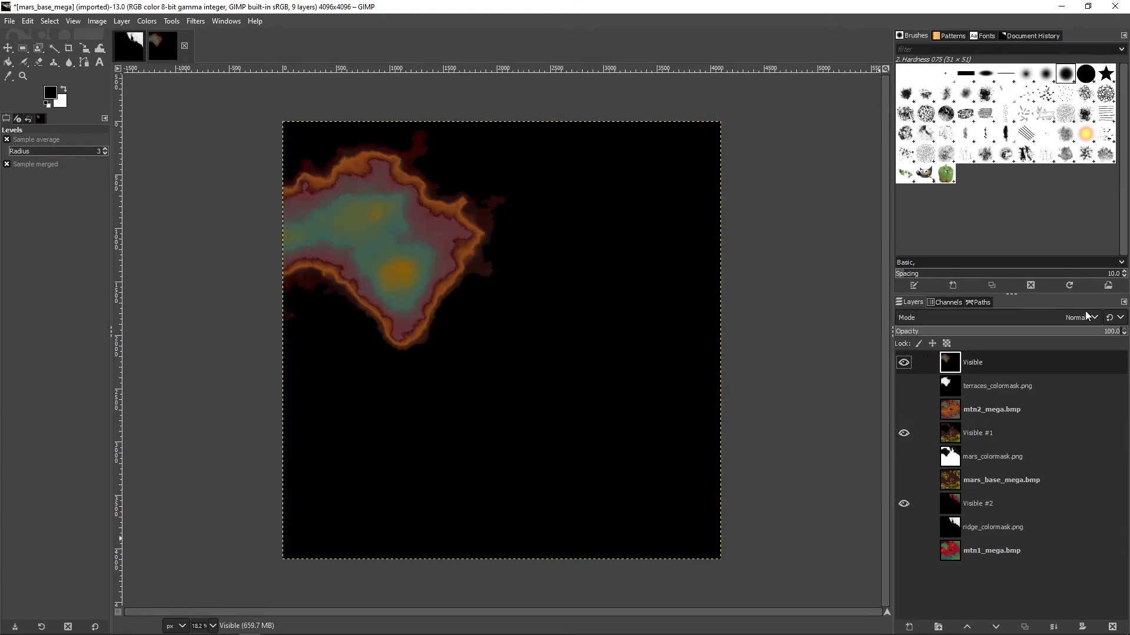
{"action": "left_click", "coordinate": [1085, 312]}
{"action": "left_click", "coordinate": [980, 478]}
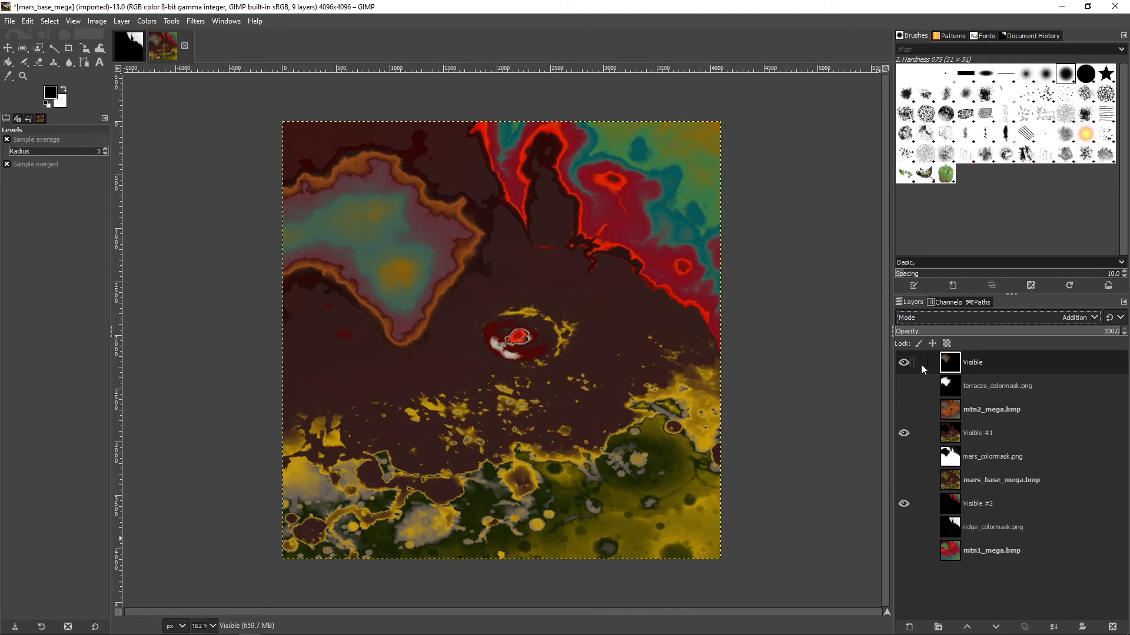
Toggle the Visible, Visible #2 and Visible #1 layers off and on to inspect each one's contribution to the composite.
{"action": "left_click", "coordinate": [905, 363]}
{"action": "left_click", "coordinate": [905, 363]}
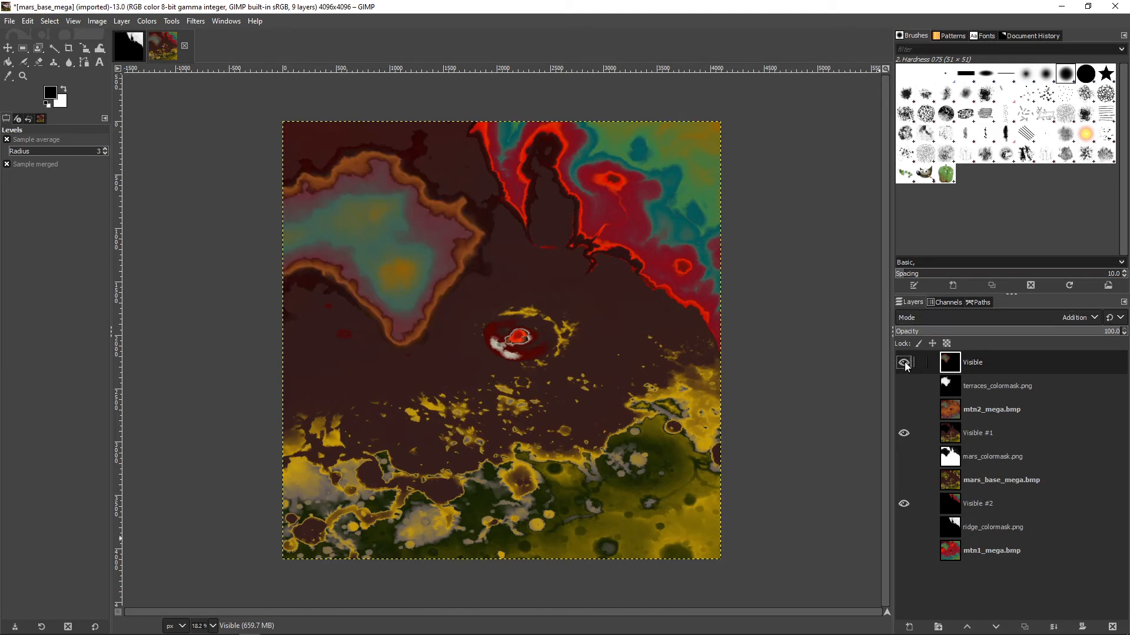
{"action": "left_click", "coordinate": [903, 506]}
{"action": "left_click", "coordinate": [902, 506]}
{"action": "left_click", "coordinate": [906, 432]}
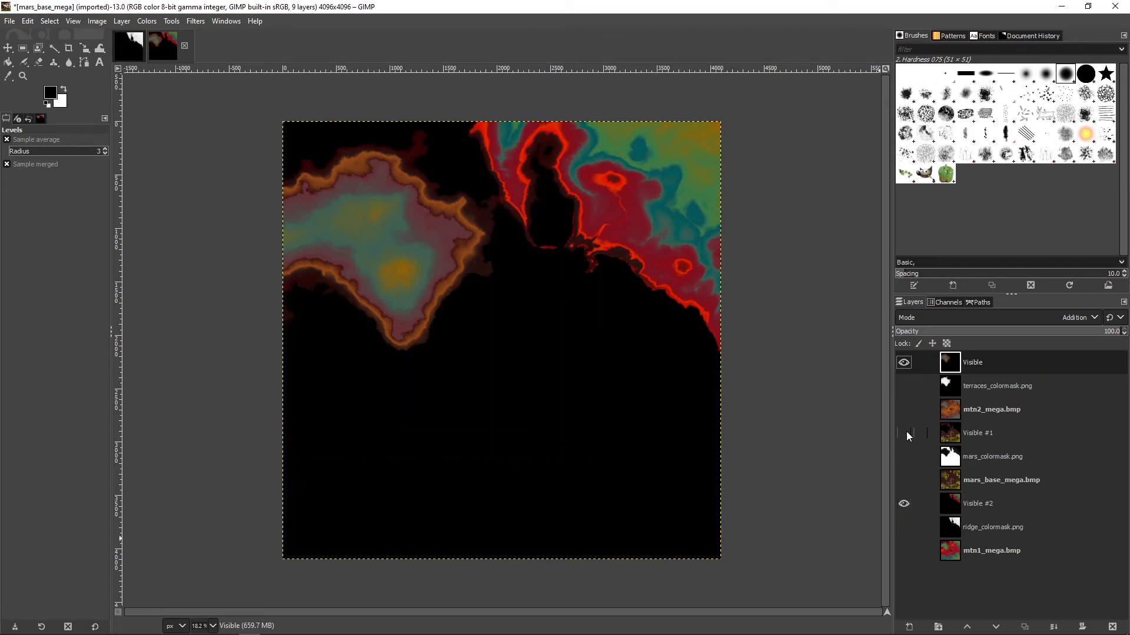
{"action": "left_click", "coordinate": [906, 432]}
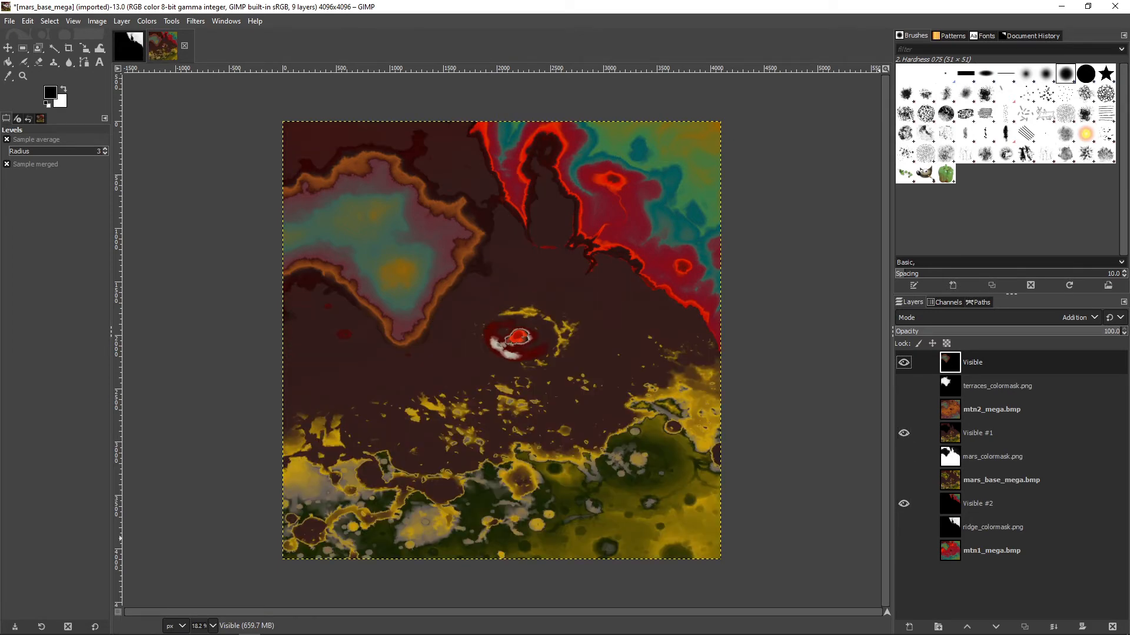
Create a new layer from the visible composite and hide the Visible, Visible #1 and Visible #2 layers.
{"action": "right_click", "coordinate": [943, 364]}
{"action": "left_click", "coordinate": [974, 82]}
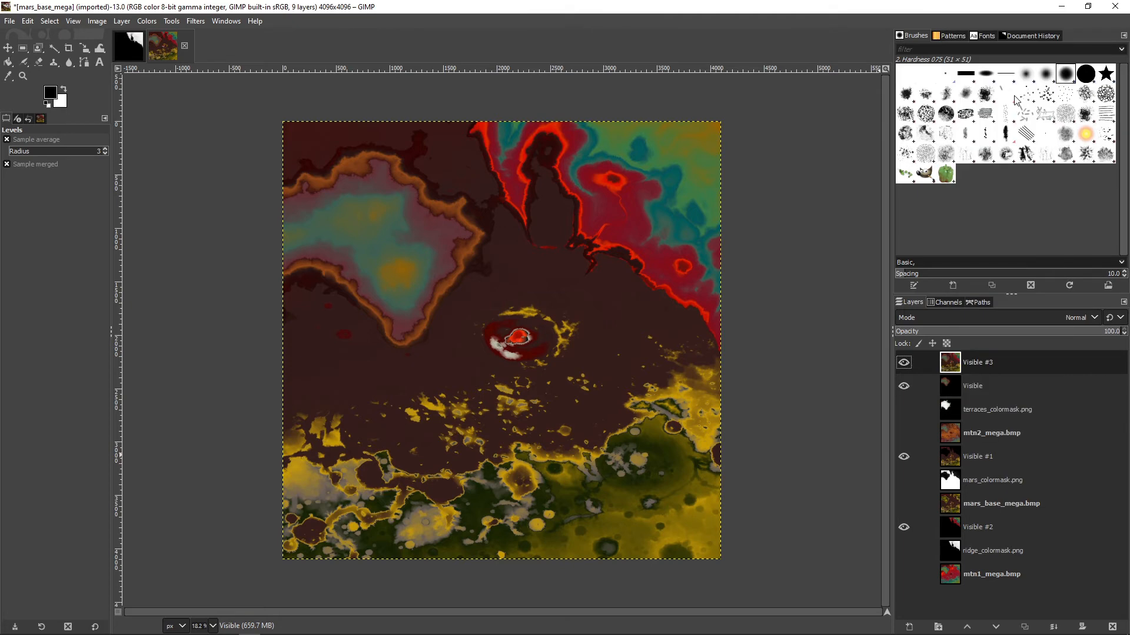
{"action": "left_click", "coordinate": [903, 385]}
{"action": "left_click", "coordinate": [904, 457]}
{"action": "left_click", "coordinate": [904, 527]}
Export the composite as composed_mega.bmp into the OBS Display Images folder.
{"action": "left_click", "coordinate": [10, 21]}
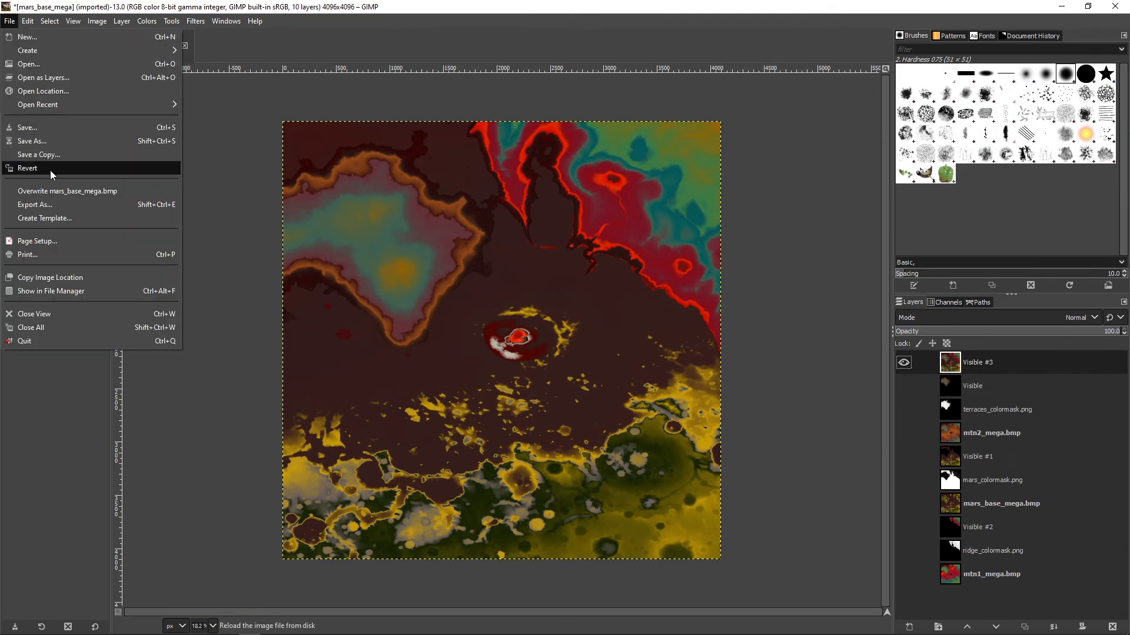
{"action": "left_click", "coordinate": [44, 164]}
{"action": "type", "text": "composed_mega.bmp"}
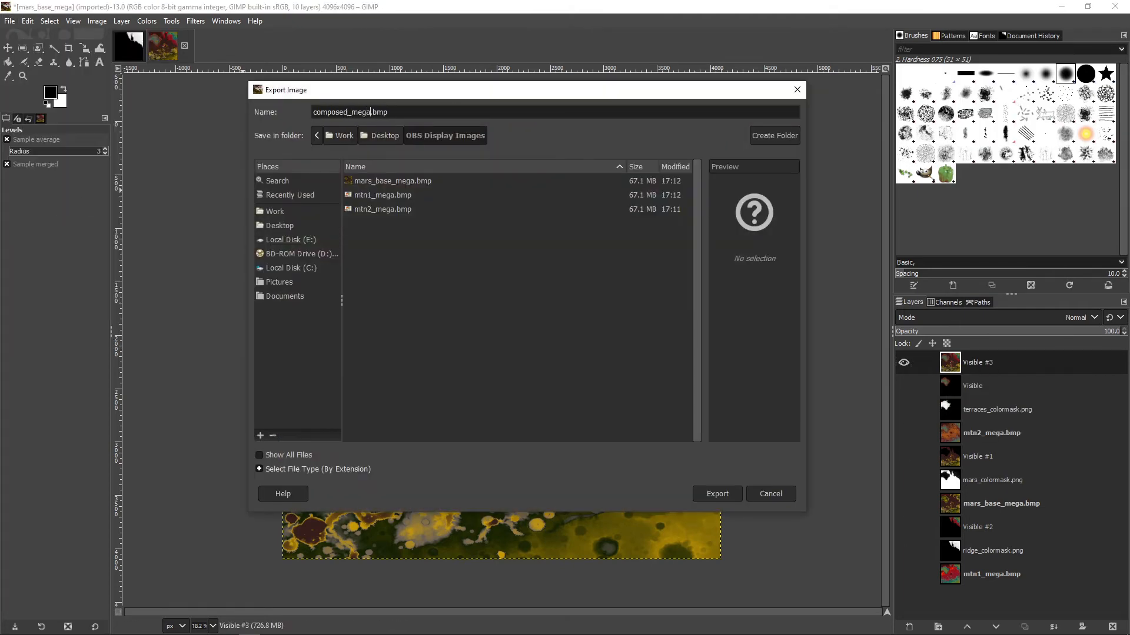
{"action": "left_click", "coordinate": [707, 496]}
{"action": "left_click", "coordinate": [493, 336]}
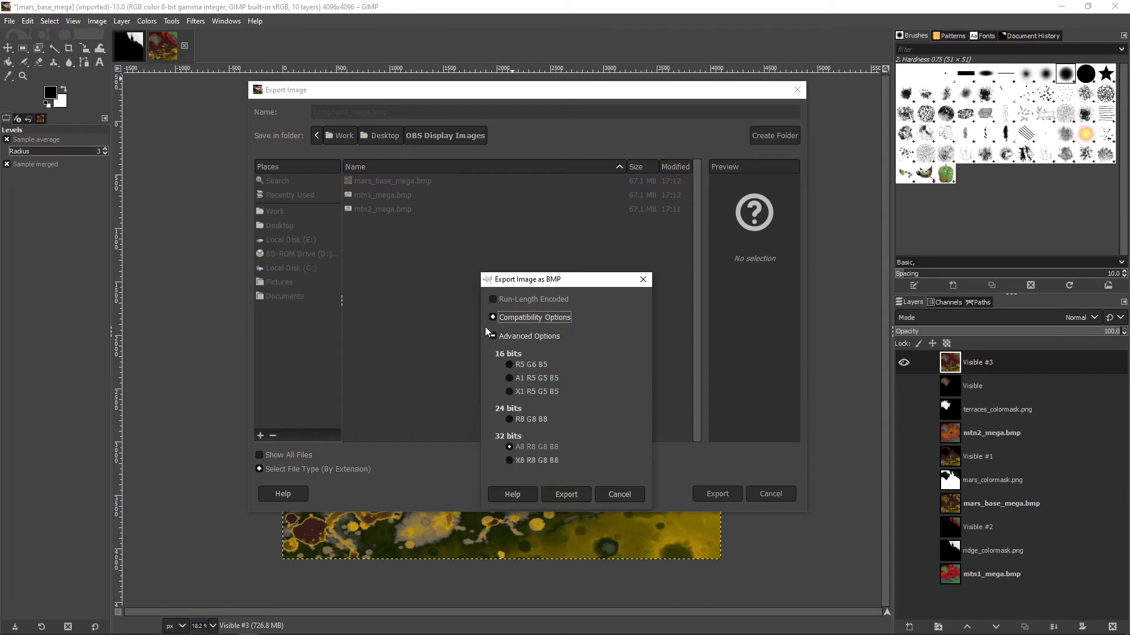
{"action": "left_click", "coordinate": [491, 317]}
{"action": "left_click", "coordinate": [583, 518]}
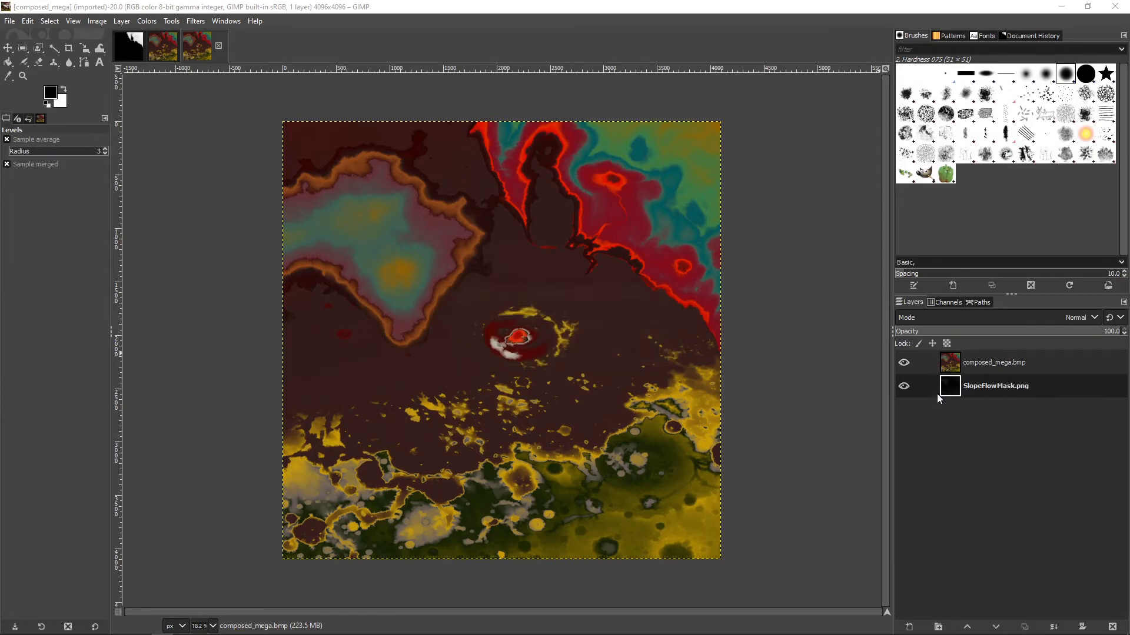
Place the SlopeFlowMask.png layer above composed_mega.bmp in Screen mode at about 31% opacity.
{"action": "left_click_drag", "start_coordinate": [950, 387], "coordinate": [951, 360]}
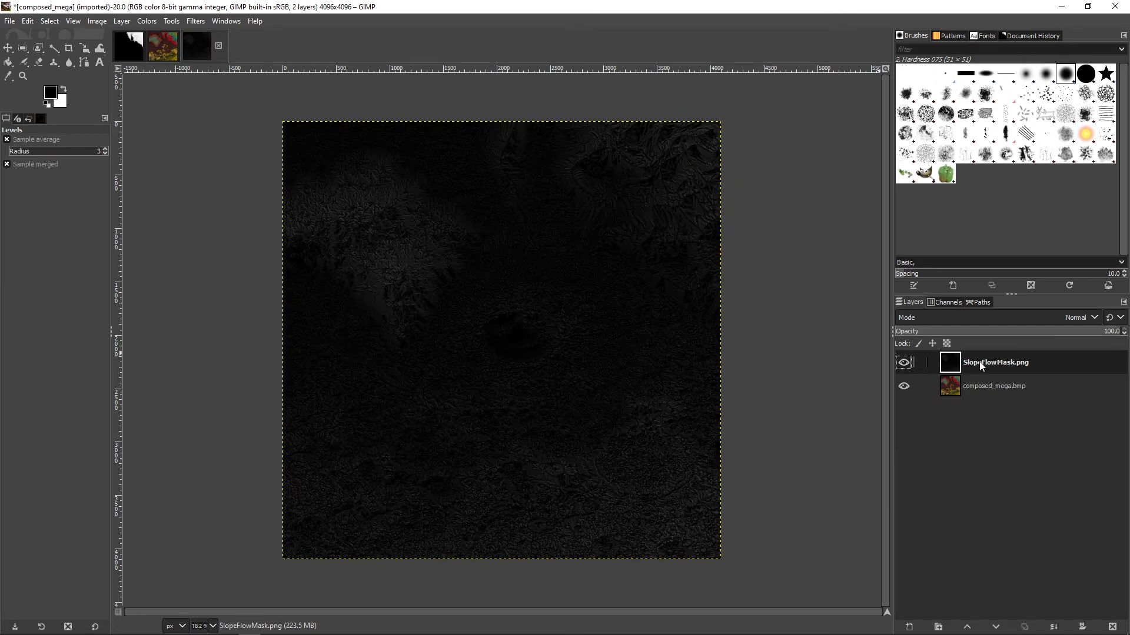
{"action": "left_click", "coordinate": [1090, 317]}
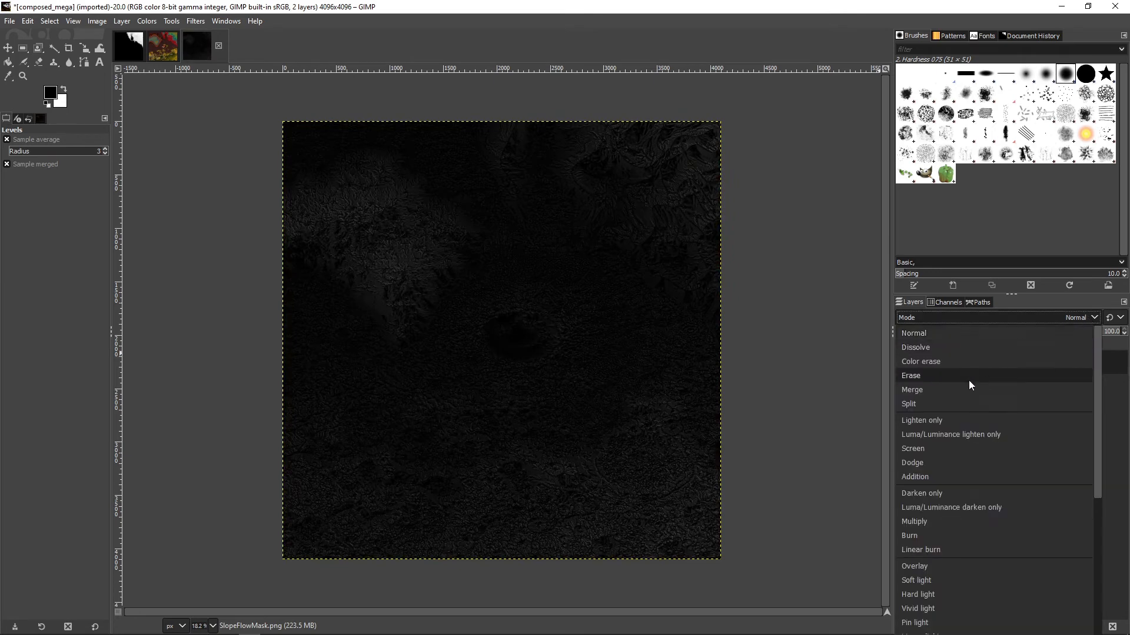
{"action": "left_click", "coordinate": [965, 449]}
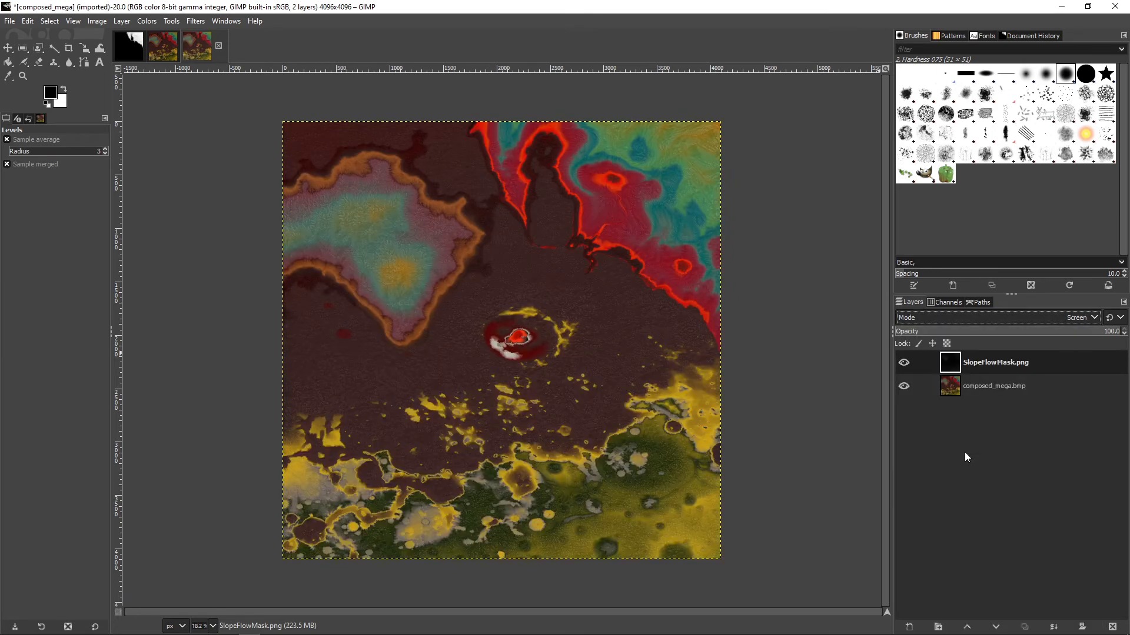
{"action": "left_click", "coordinate": [1094, 332]}
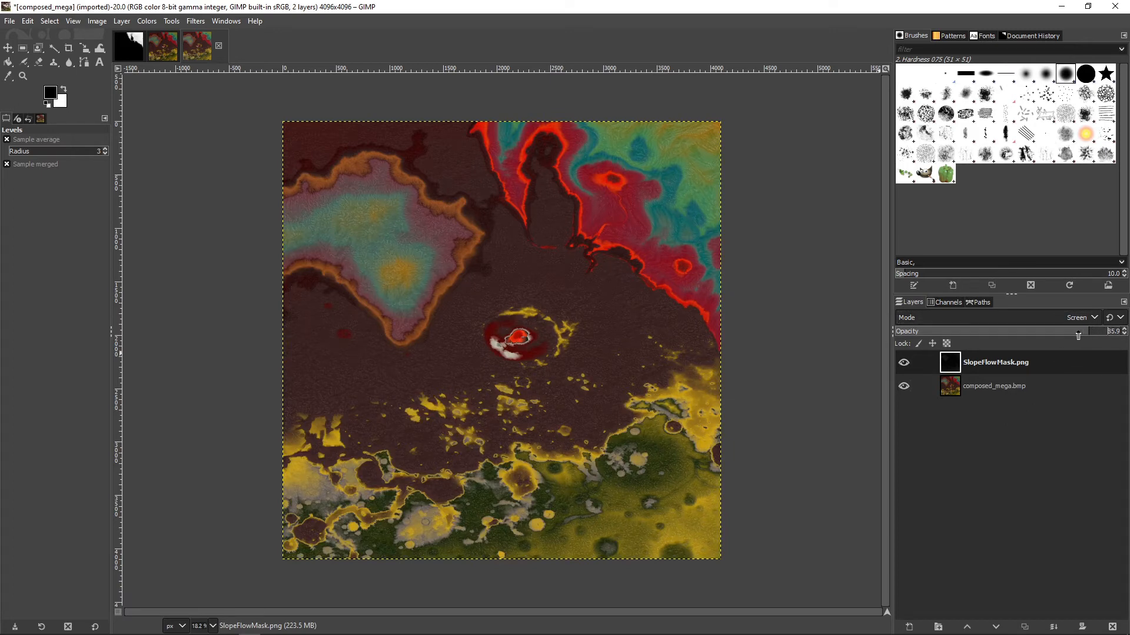
{"action": "left_click_drag", "start_coordinate": [1030, 338], "coordinate": [966, 337]}
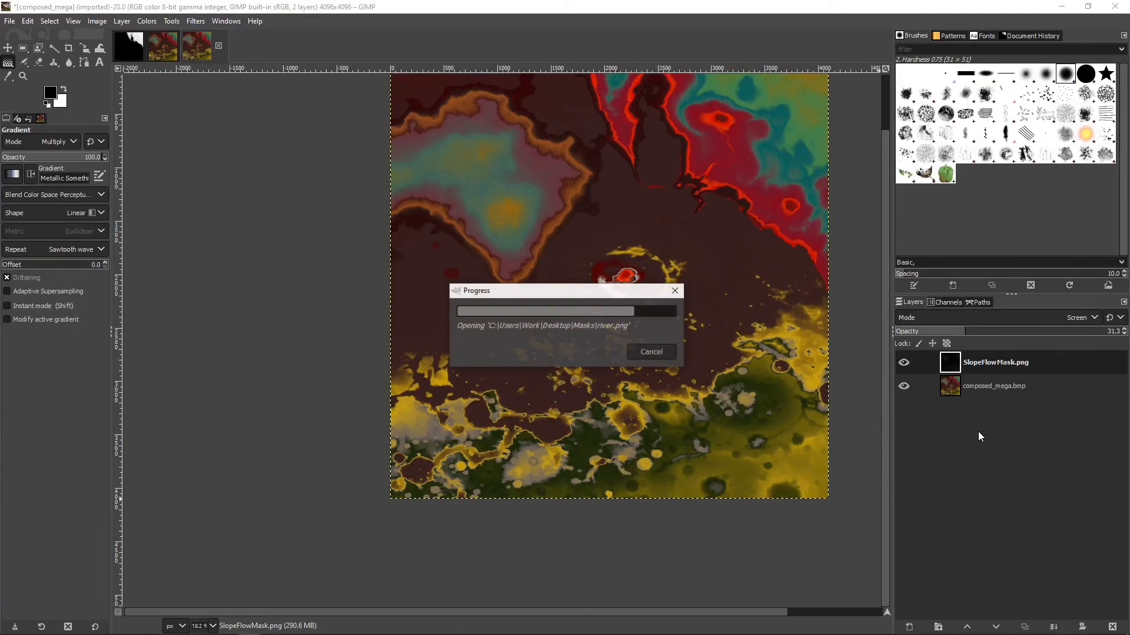
Add river.png as the top layer and set its blend mode to Difference.
{"action": "left_click_drag", "start_coordinate": [976, 412], "coordinate": [1028, 358]}
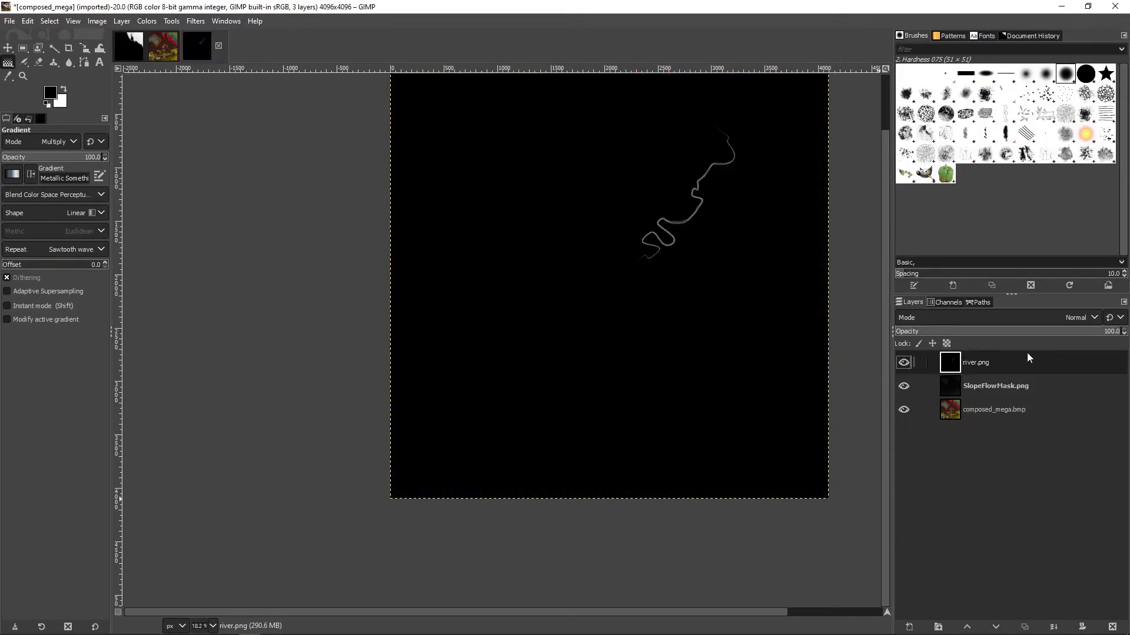
{"action": "left_click", "coordinate": [1090, 318]}
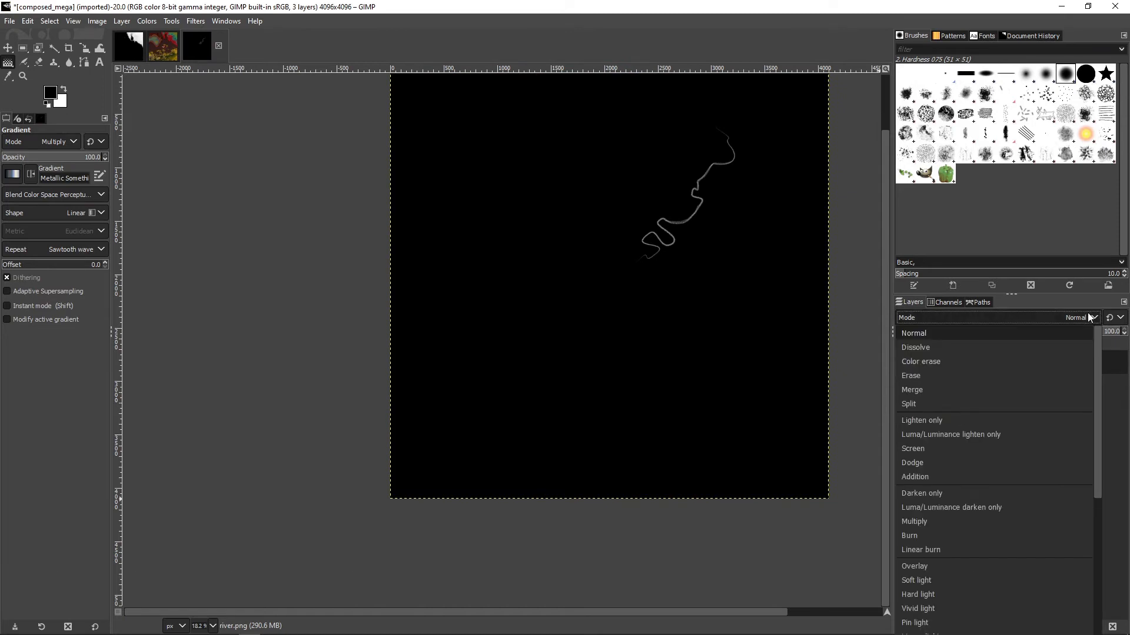
{"action": "scroll", "coordinate": [1051, 376], "scroll_direction": "down", "scroll_amount": 2}
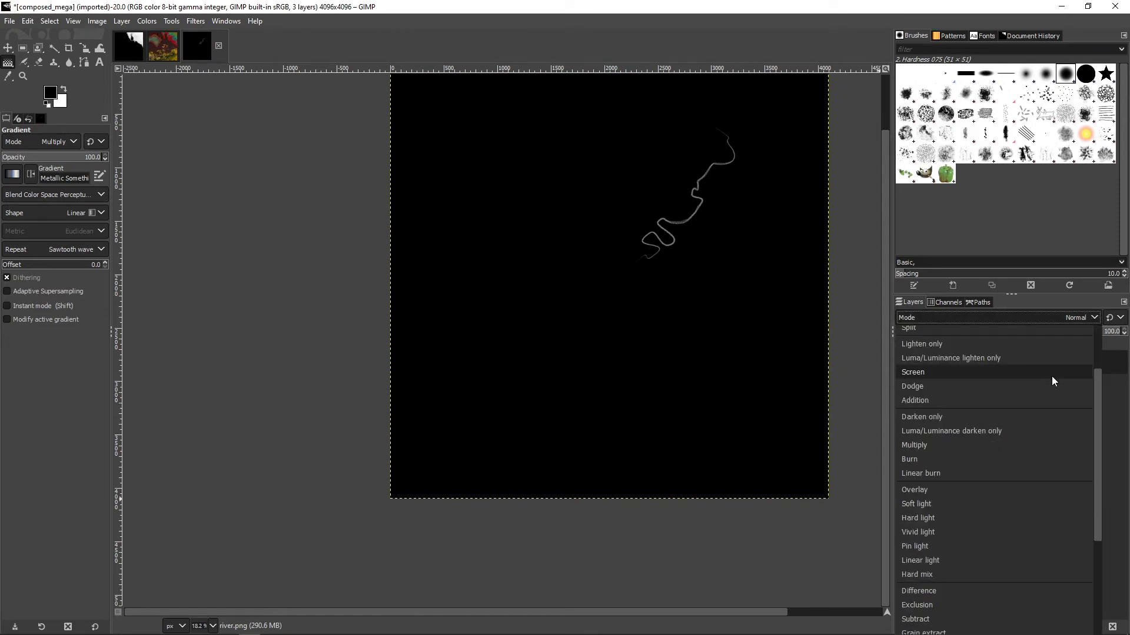
{"action": "left_click", "coordinate": [1025, 592]}
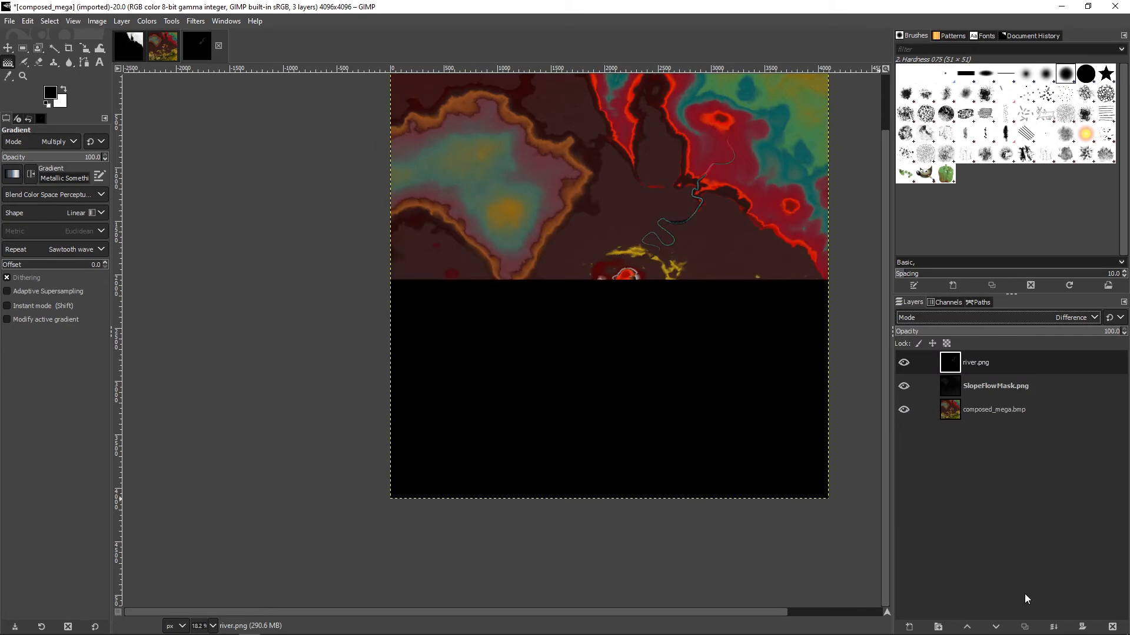
Examine up close how the river blends into the terrain between the red highlands and the crater.
{"action": "scroll", "coordinate": [716, 184], "scroll_direction": "up", "scroll_amount": 2}
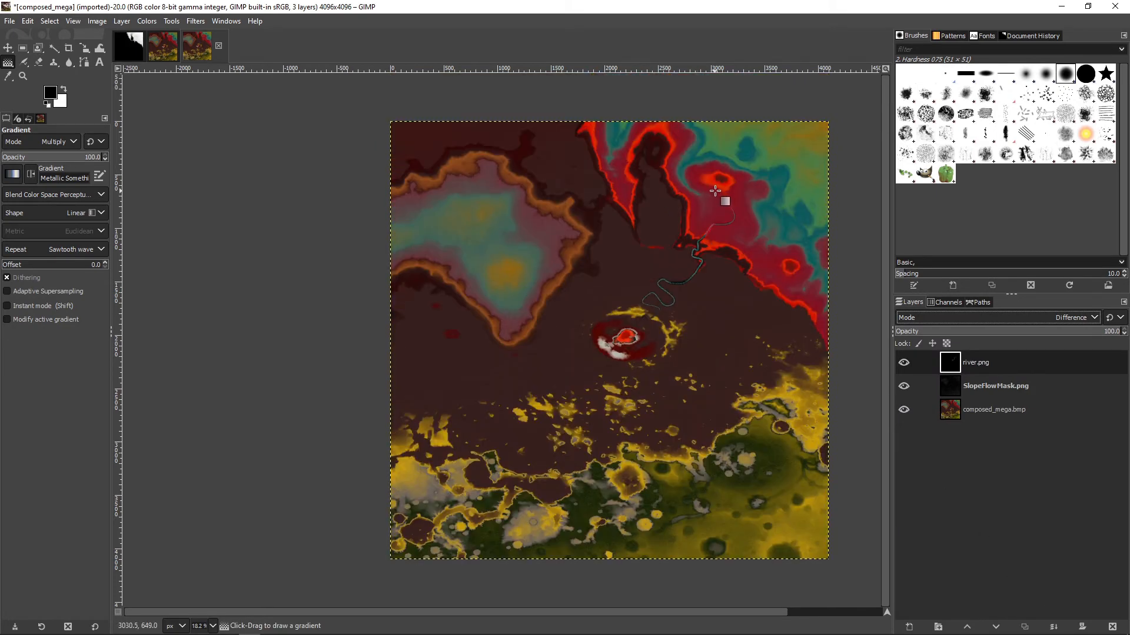
{"action": "scroll", "coordinate": [712, 237], "scroll_direction": "up", "scroll_amount": 3}
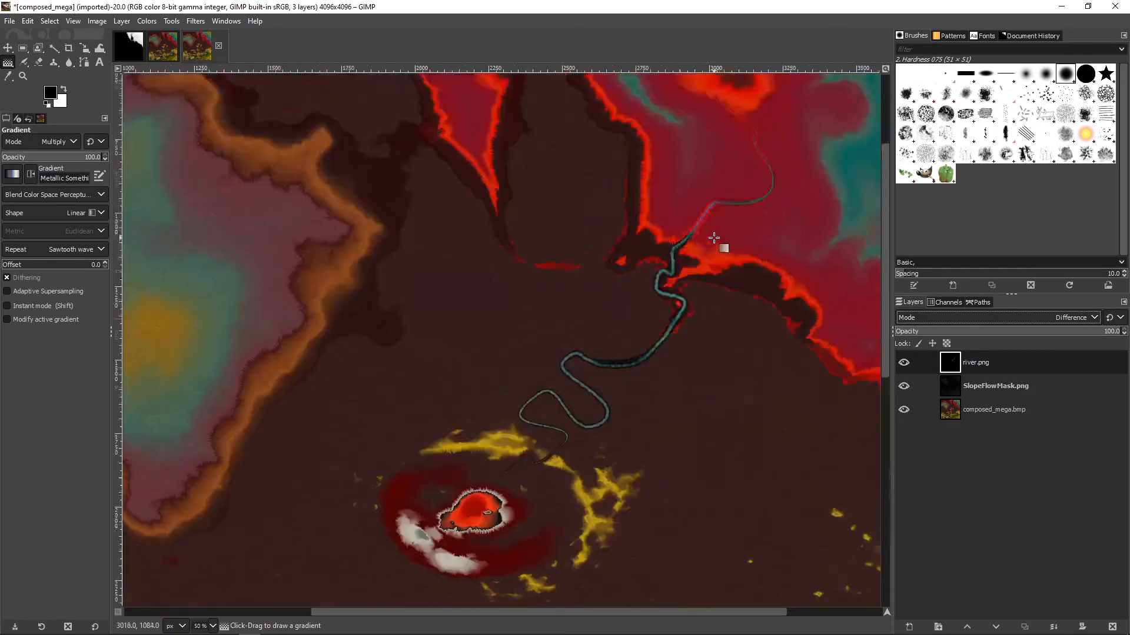
{"action": "scroll", "coordinate": [642, 393], "scroll_direction": "up", "scroll_amount": 1}
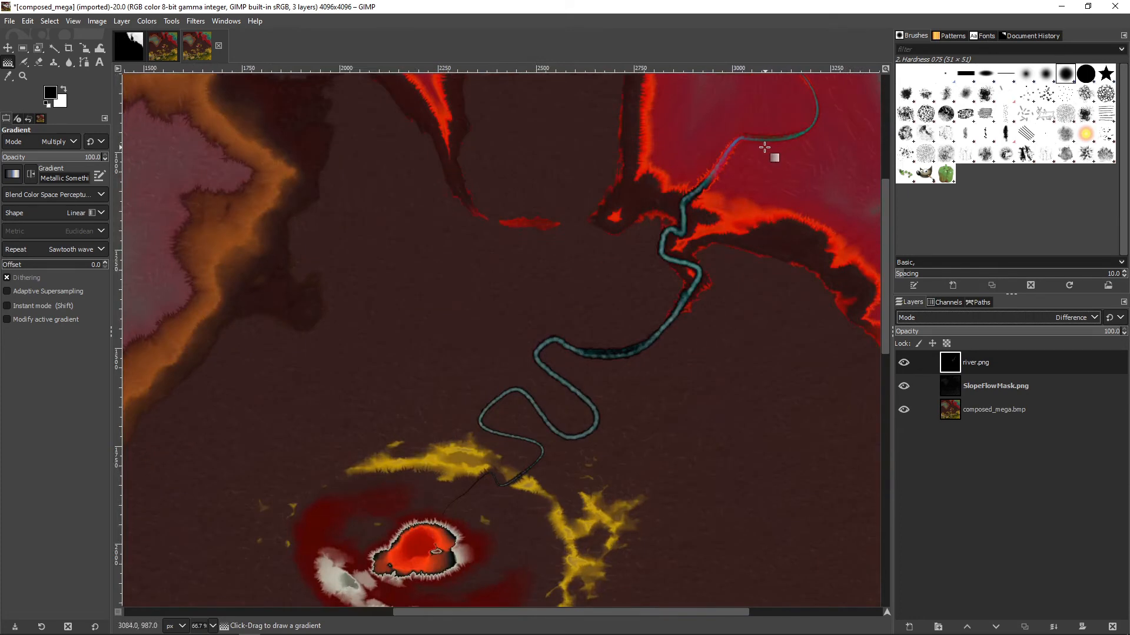
{"action": "scroll", "coordinate": [765, 147], "scroll_direction": "up", "scroll_amount": 2}
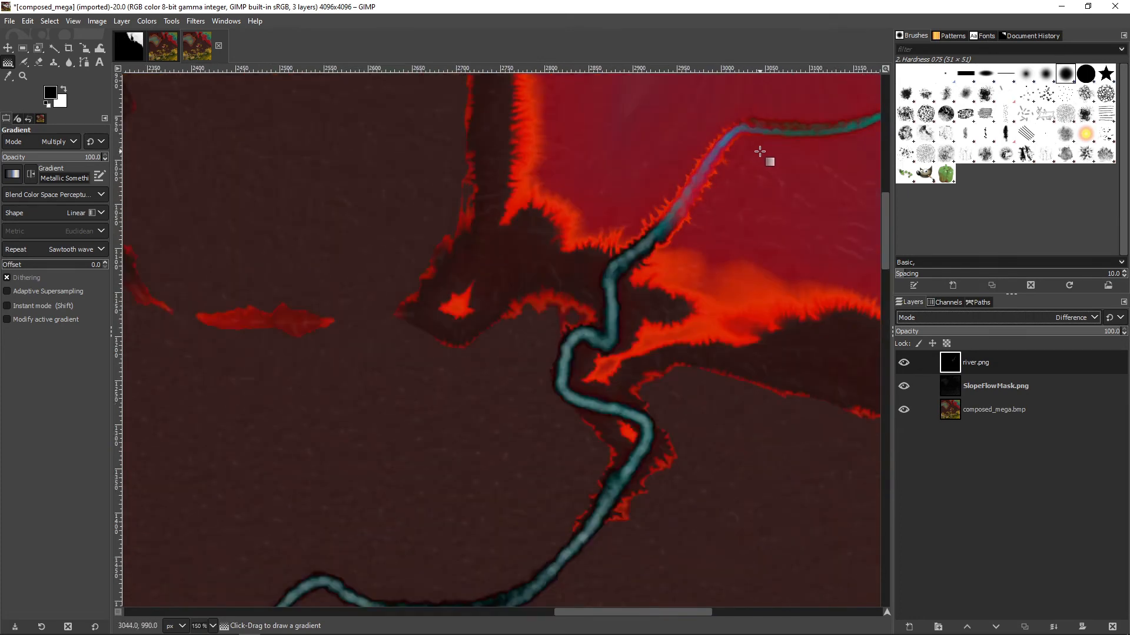
{"action": "scroll", "coordinate": [760, 152], "scroll_direction": "down", "scroll_amount": 3}
{"action": "scroll", "coordinate": [669, 410], "scroll_direction": "up", "scroll_amount": 1}
{"action": "scroll", "coordinate": [669, 410], "scroll_direction": "up", "scroll_amount": 1}
{"action": "scroll", "coordinate": [673, 406], "scroll_direction": "down", "scroll_amount": 5}
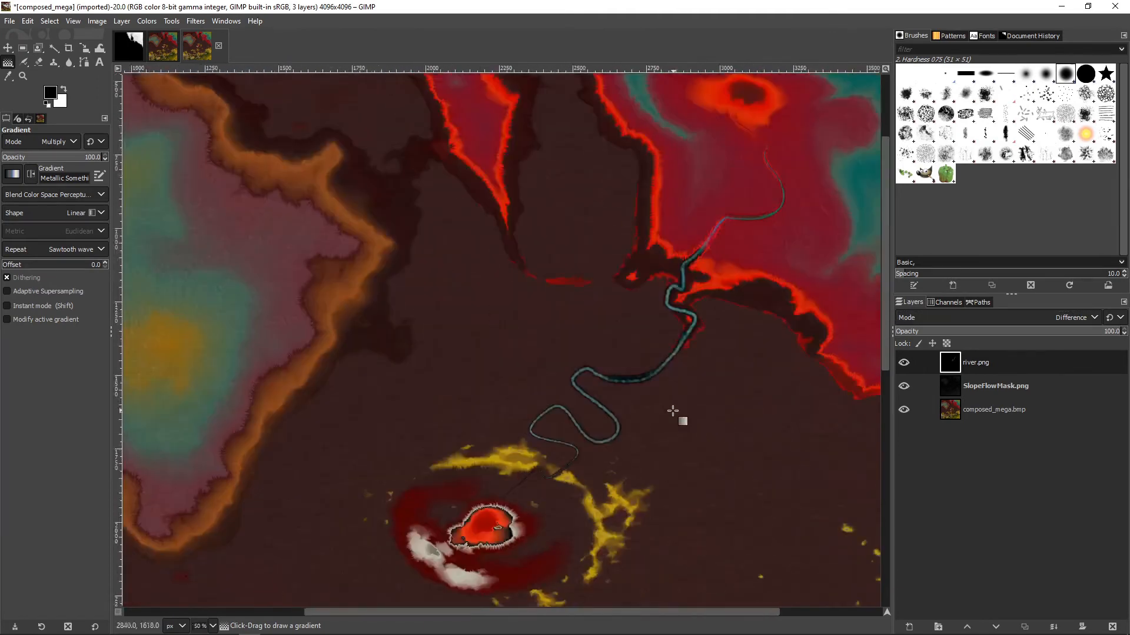
{"action": "scroll", "coordinate": [664, 423], "scroll_direction": "up", "scroll_amount": 3}
{"action": "left_click_drag", "start_coordinate": [665, 439], "coordinate": [635, 323]}
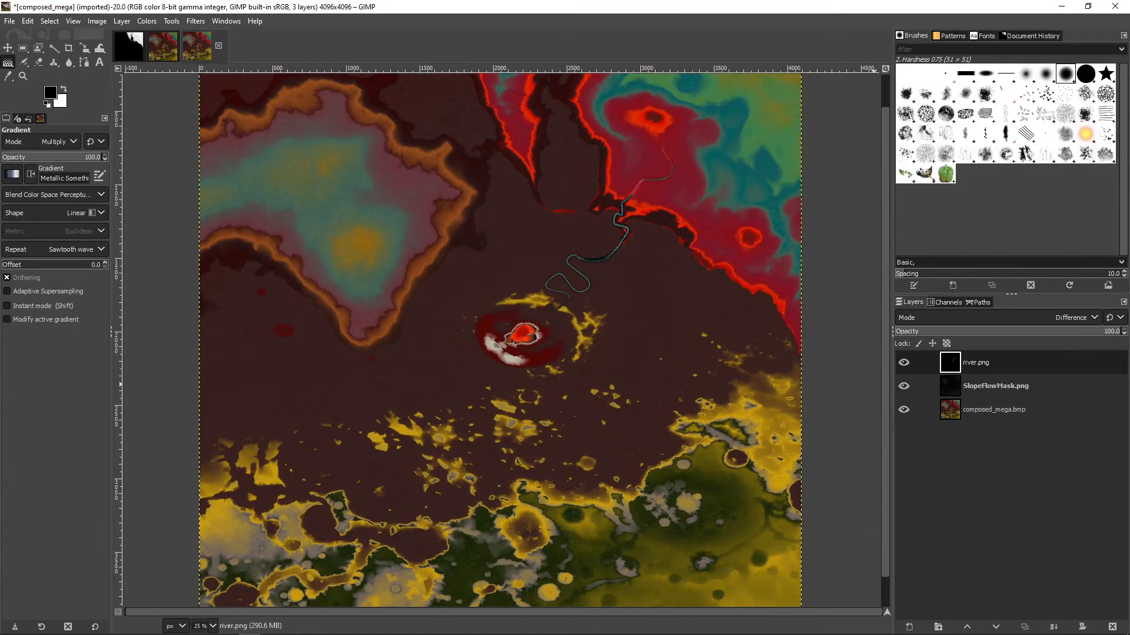
Add RainSedimentMask.png as two layers at the top of the layer stack and try another blend mode.
{"action": "key", "text": "alt+Tab"}
{"action": "left_click_drag", "start_coordinate": [1050, 440], "coordinate": [981, 466]}
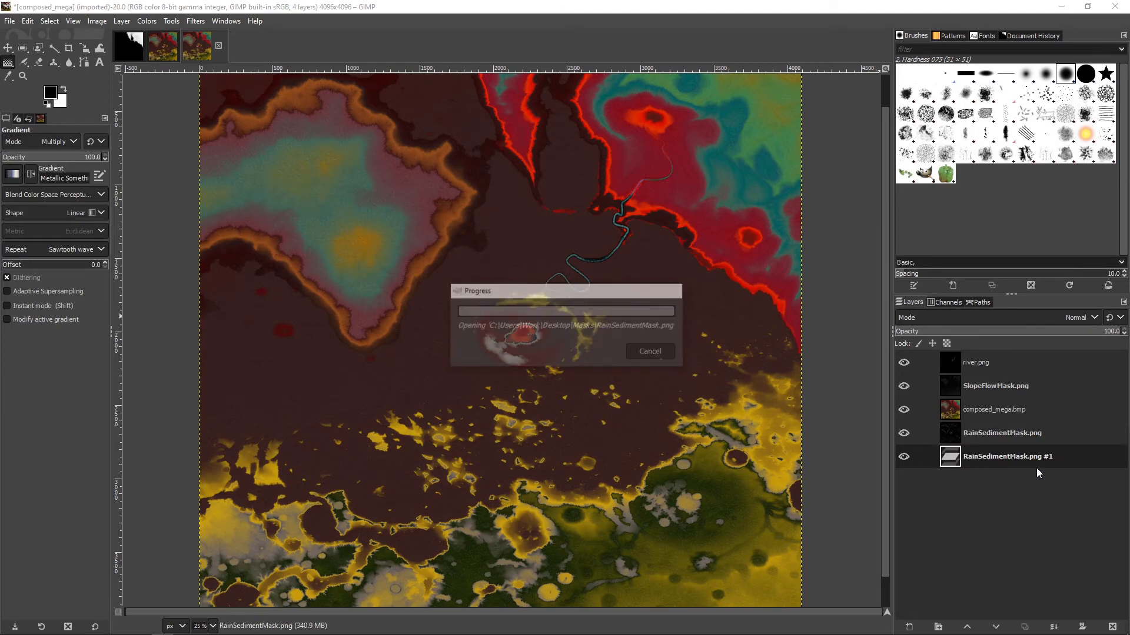
{"action": "left_click", "coordinate": [1092, 315]}
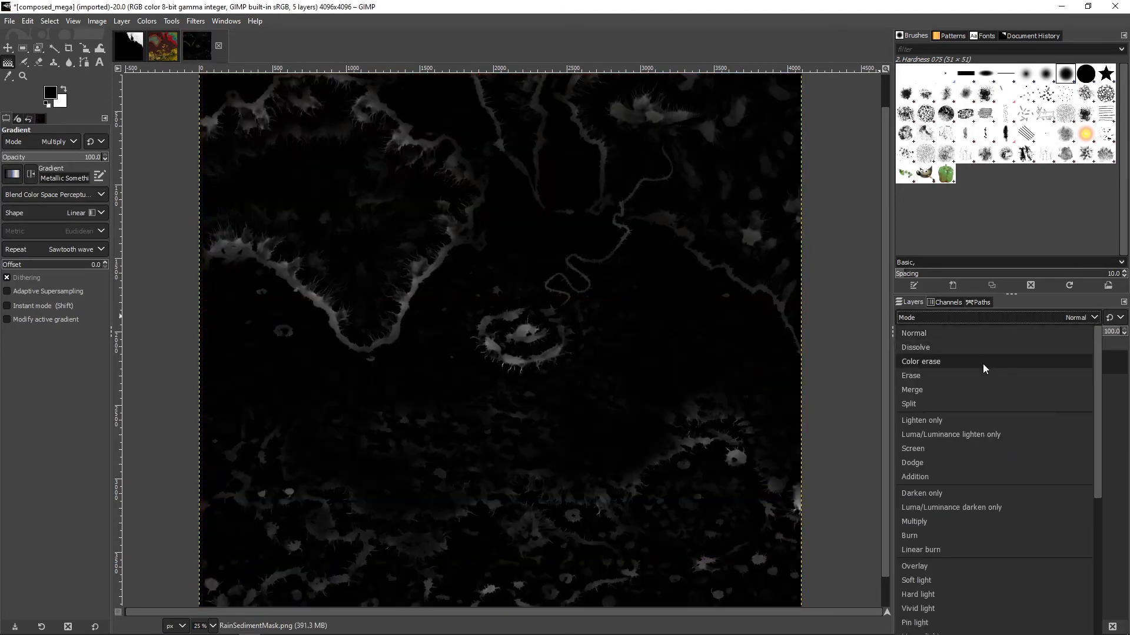
{"action": "scroll", "coordinate": [987, 409], "scroll_direction": "down", "scroll_amount": 3}
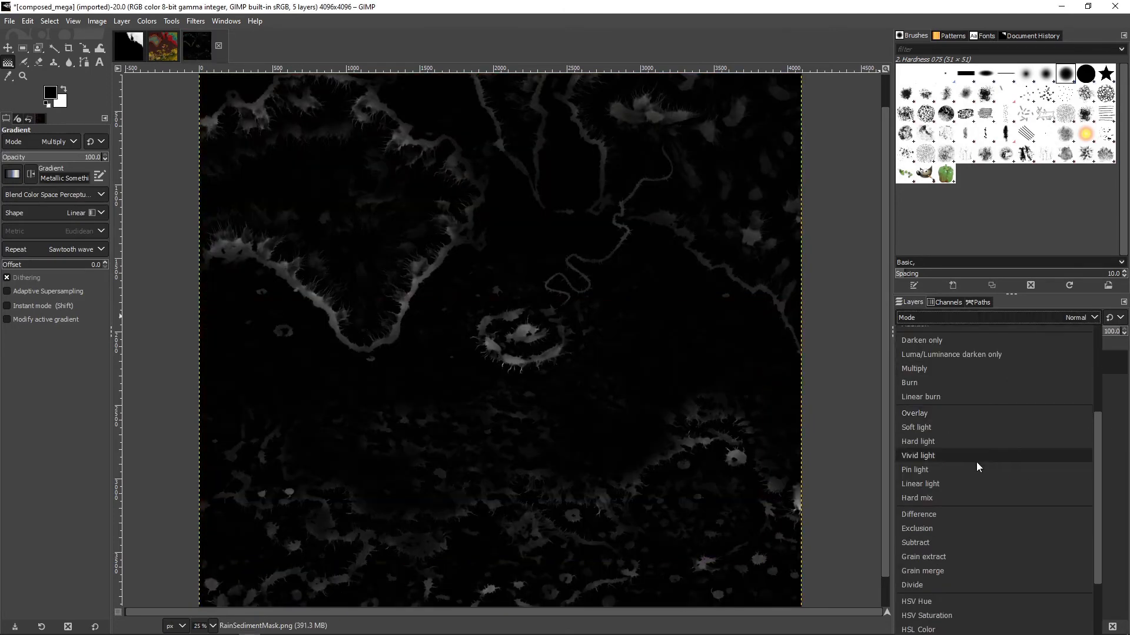
{"action": "left_click", "coordinate": [967, 539]}
{"action": "key", "text": "ctrl+z"}
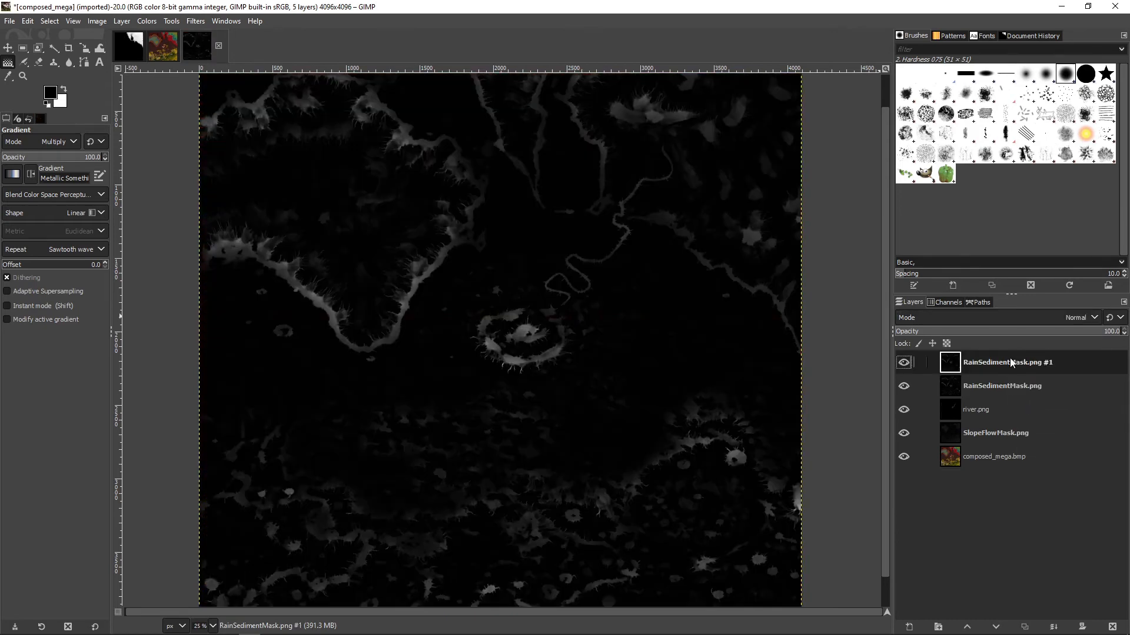
Set the RainSedimentMask.png #1 layer to Difference mode at about 11% opacity.
{"action": "left_click", "coordinate": [1064, 313]}
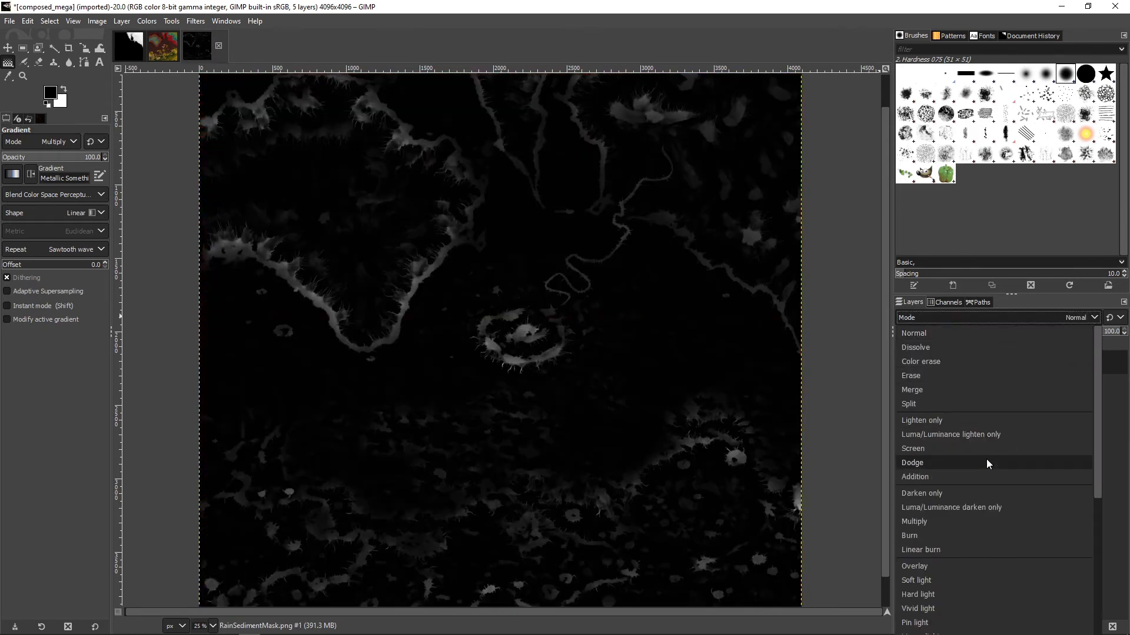
{"action": "scroll", "coordinate": [986, 459], "scroll_direction": "down", "scroll_amount": 1}
{"action": "left_click", "coordinate": [963, 552]}
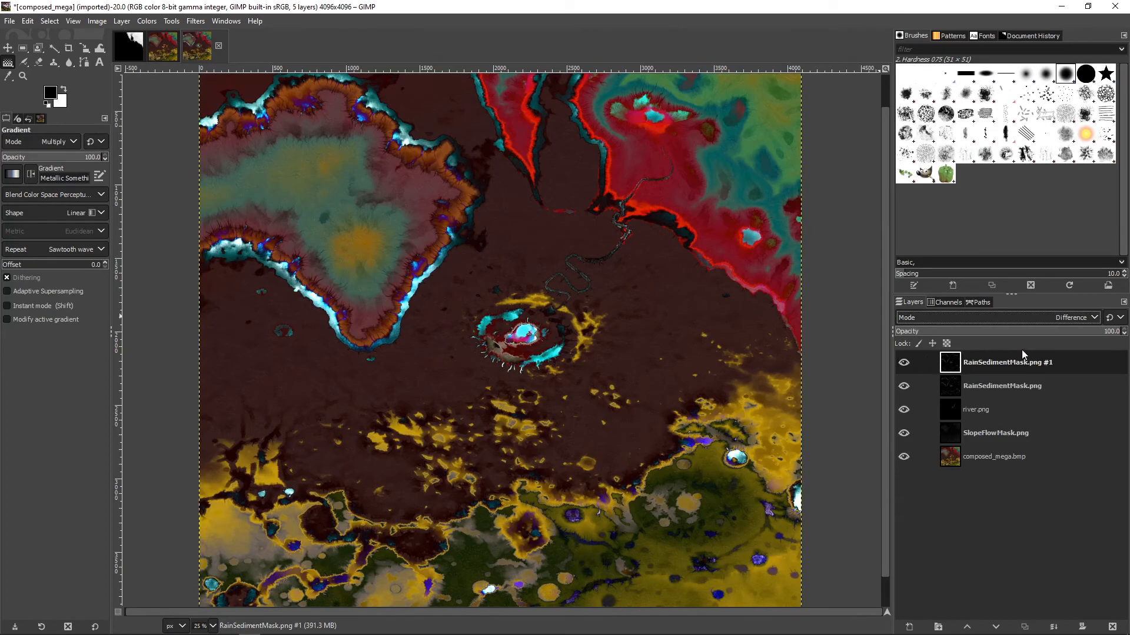
{"action": "left_click", "coordinate": [970, 333]}
{"action": "left_click_drag", "start_coordinate": [946, 340], "coordinate": [919, 338]}
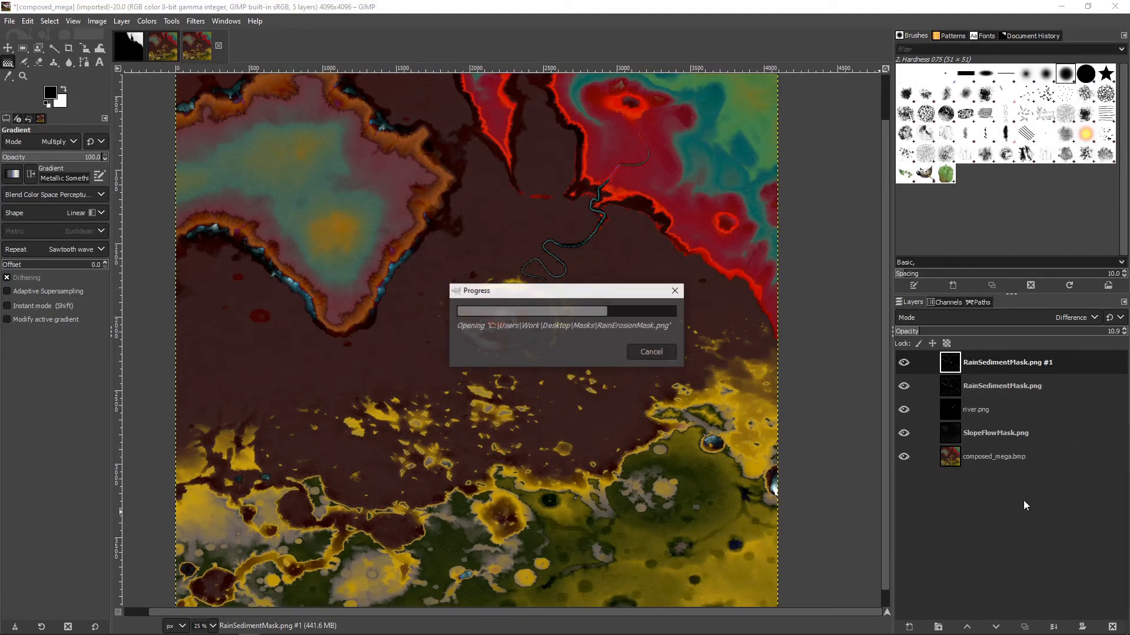
Add RainErosionMask.png as the top layer in Lighten only mode.
{"action": "left_click", "coordinate": [1081, 317]}
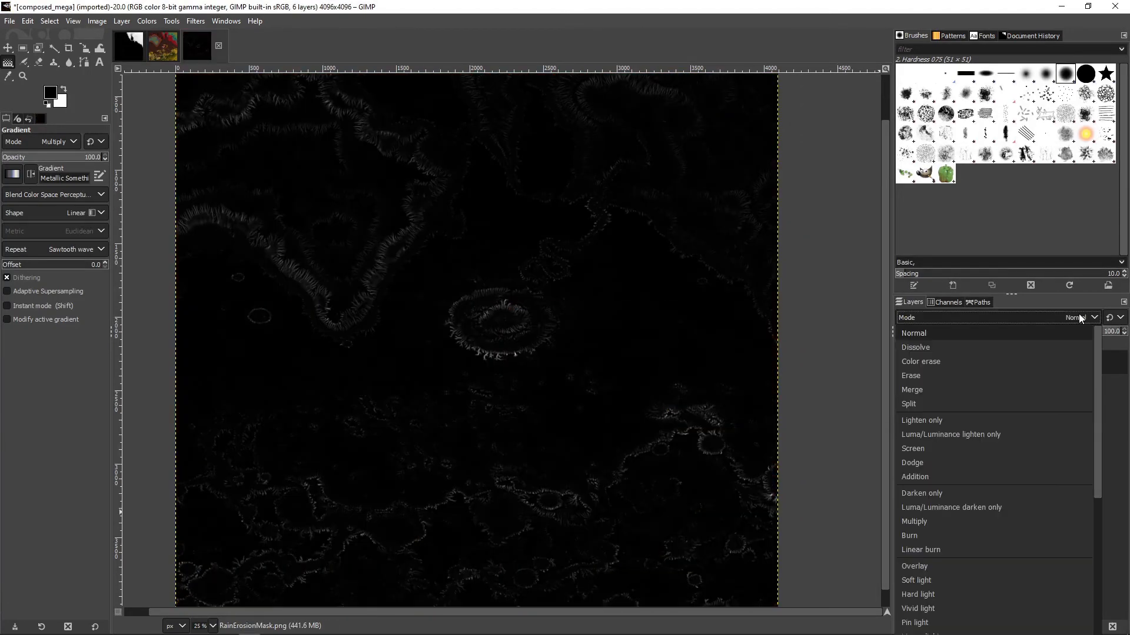
{"action": "left_click", "coordinate": [986, 426]}
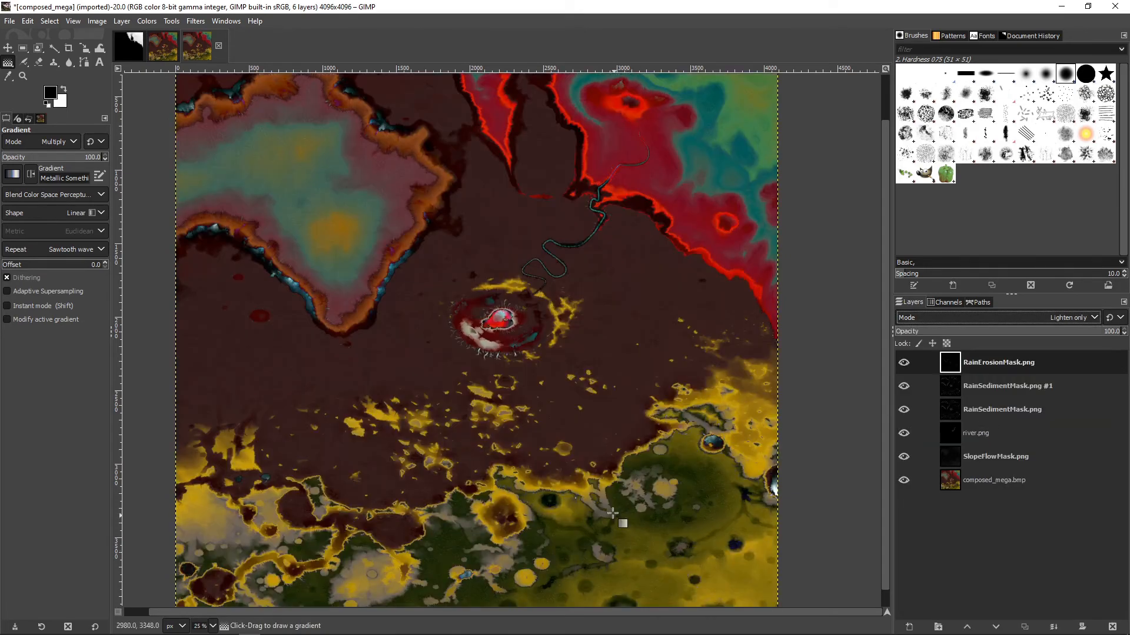
Toggle the RainErosionMask.png layer off and on to examine its erosion detail around the crater and nearby terrain.
{"action": "scroll", "coordinate": [510, 333], "scroll_direction": "up", "scroll_amount": 5}
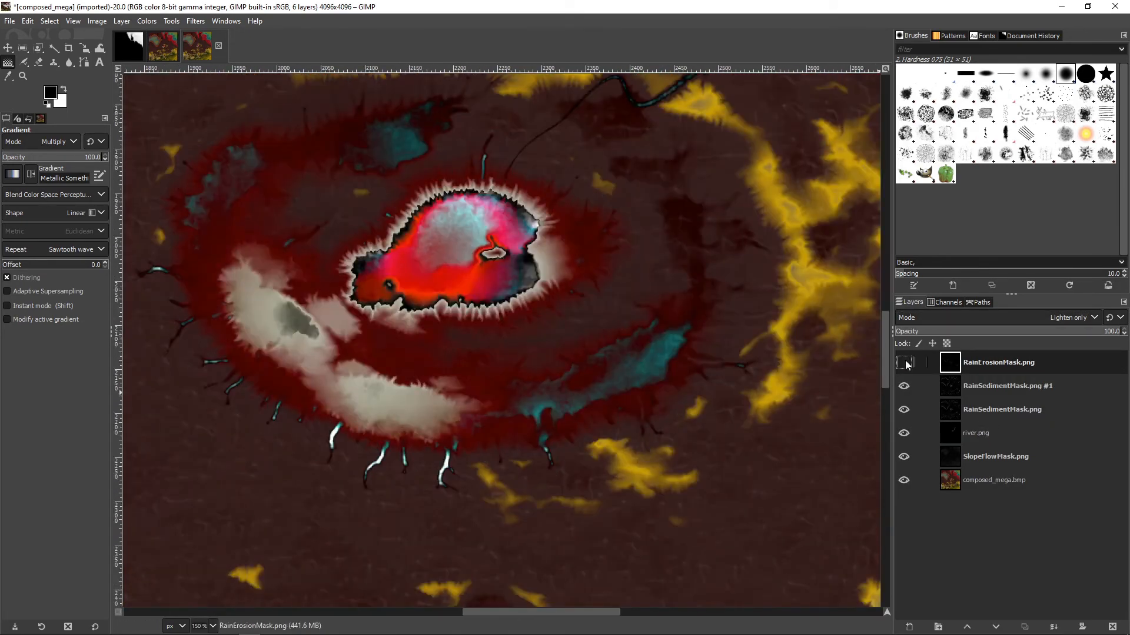
{"action": "left_click", "coordinate": [904, 362]}
{"action": "scroll", "coordinate": [602, 424], "scroll_direction": "down", "scroll_amount": 4}
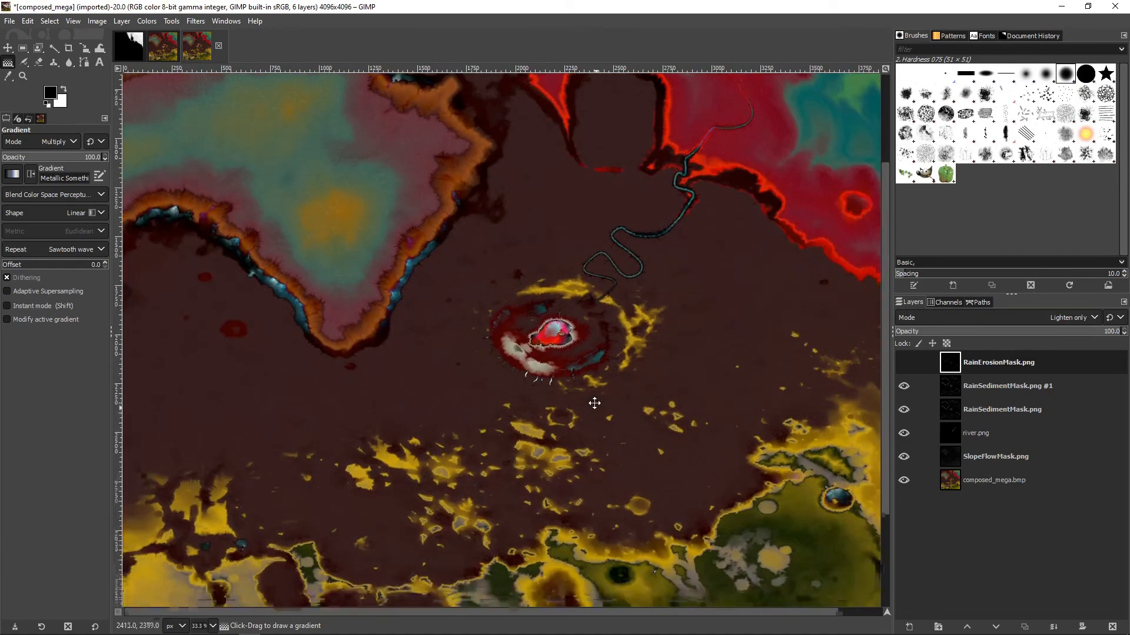
{"action": "scroll", "coordinate": [716, 370], "scroll_direction": "up", "scroll_amount": 4}
{"action": "left_click", "coordinate": [904, 362]}
{"action": "left_click", "coordinate": [904, 361]}
{"action": "scroll", "coordinate": [703, 493], "scroll_direction": "down", "scroll_amount": 3}
{"action": "left_click_drag", "start_coordinate": [702, 493], "coordinate": [561, 237]}
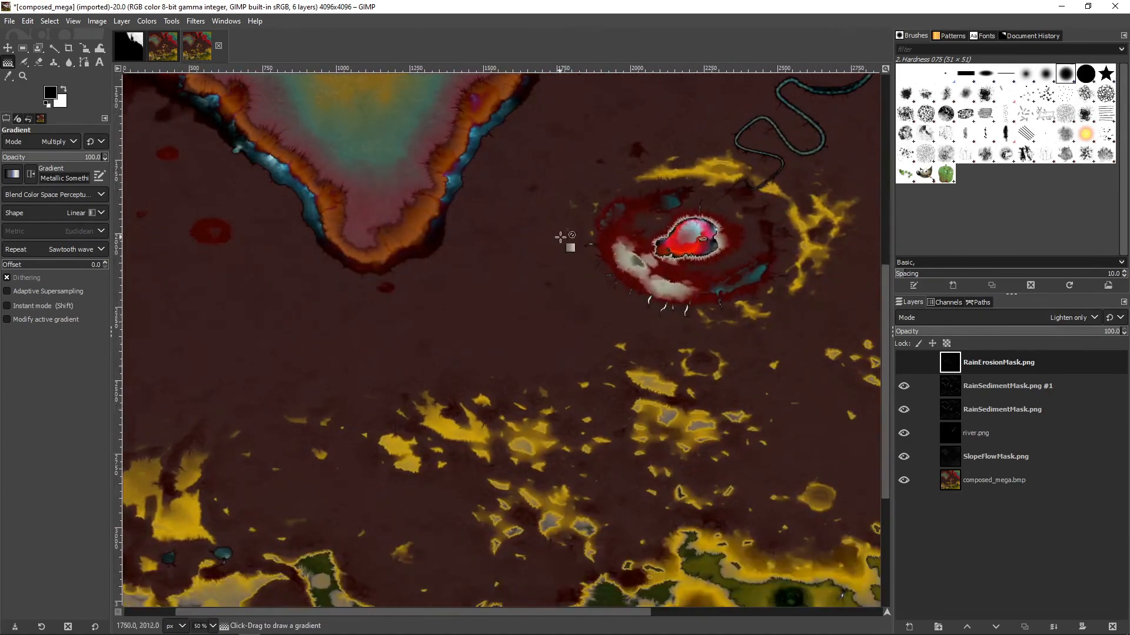
{"action": "left_click_drag", "start_coordinate": [664, 499], "coordinate": [526, 208]}
{"action": "scroll", "coordinate": [599, 312], "scroll_direction": "up", "scroll_amount": 2}
{"action": "scroll", "coordinate": [580, 300], "scroll_direction": "up", "scroll_amount": 1}
{"action": "left_click", "coordinate": [908, 362]}
{"action": "left_click", "coordinate": [909, 362]}
{"action": "left_click", "coordinate": [909, 363]}
{"action": "left_click", "coordinate": [908, 362]}
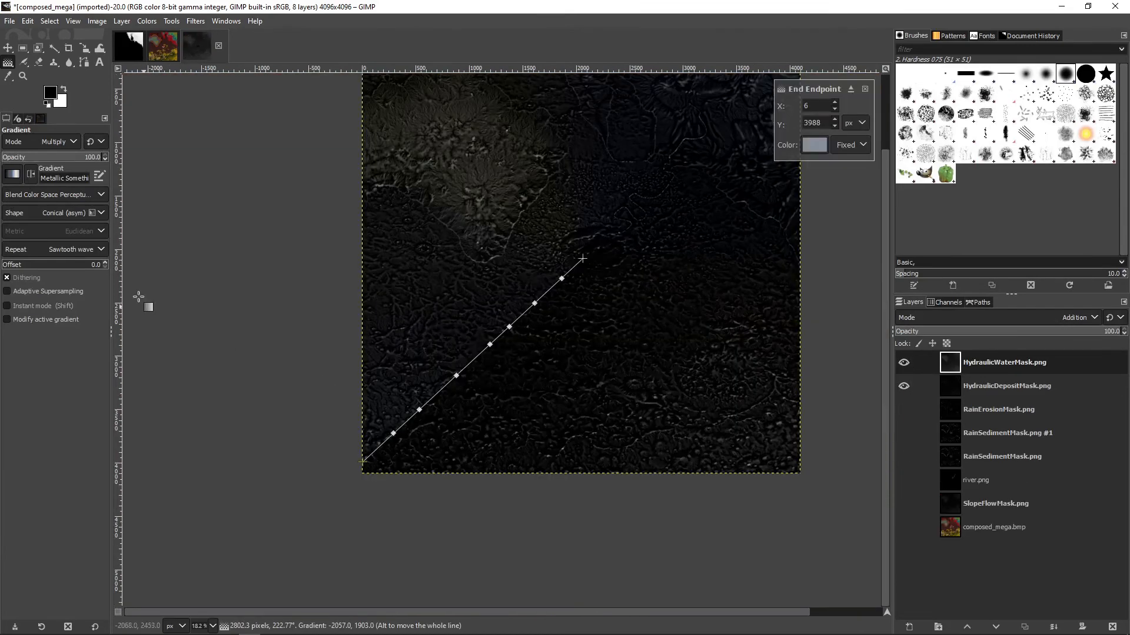
Replace the conical gradient on the HydraulicWaterMask.png layer with a Spiral (cw) gradient from near the crater to the canvas's lower-left corner.
{"action": "key", "text": "Escape"}
{"action": "left_click", "coordinate": [71, 212]}
{"action": "left_click", "coordinate": [47, 351]}
{"action": "left_click_drag", "start_coordinate": [590, 255], "coordinate": [364, 472]}
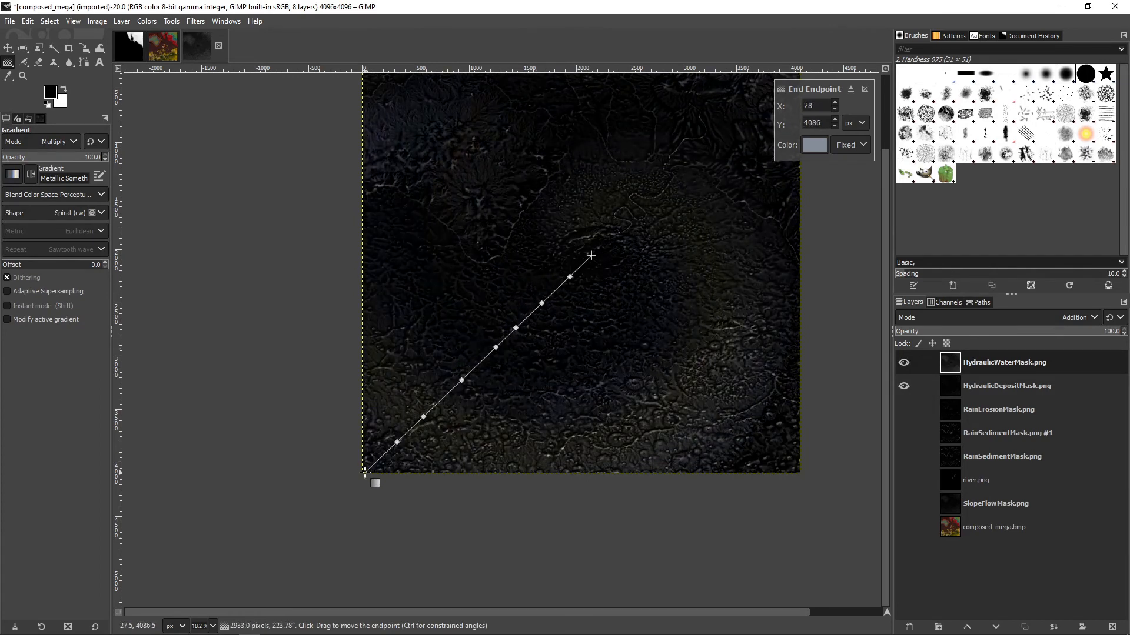
Create a new layer from the visible hydraulic masks, hide both hydraulic mask layers and show the remaining layers.
{"action": "right_click", "coordinate": [1032, 423]}
{"action": "left_click", "coordinate": [993, 95]}
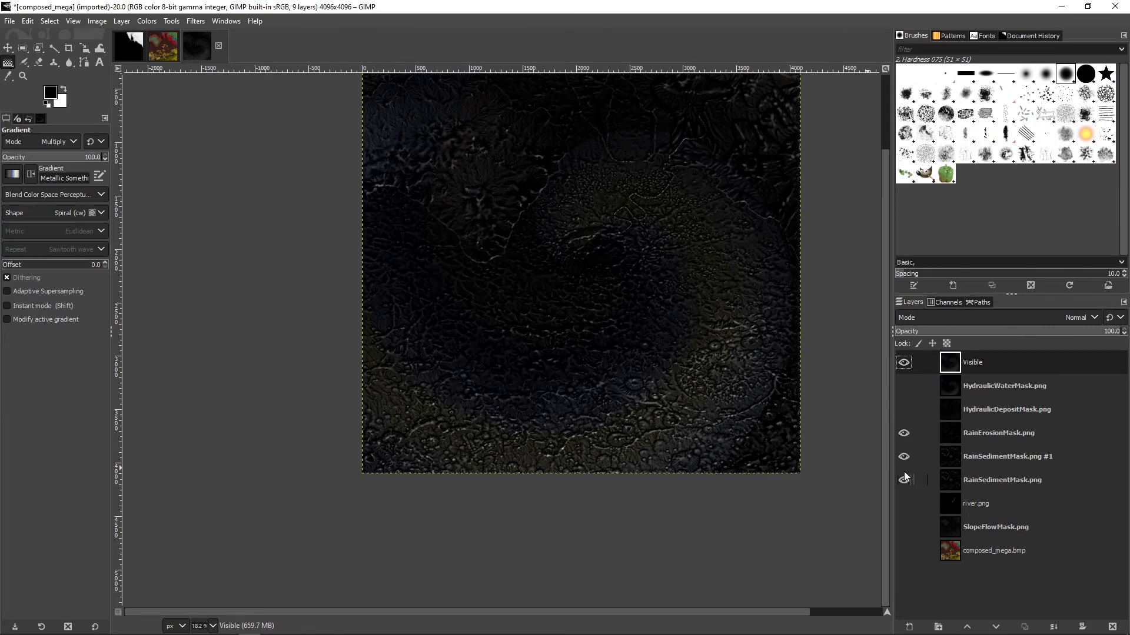
Set the new Visible layer to Difference mode, trying opacities around 40% before settling on 100%.
{"action": "left_click", "coordinate": [1058, 319]}
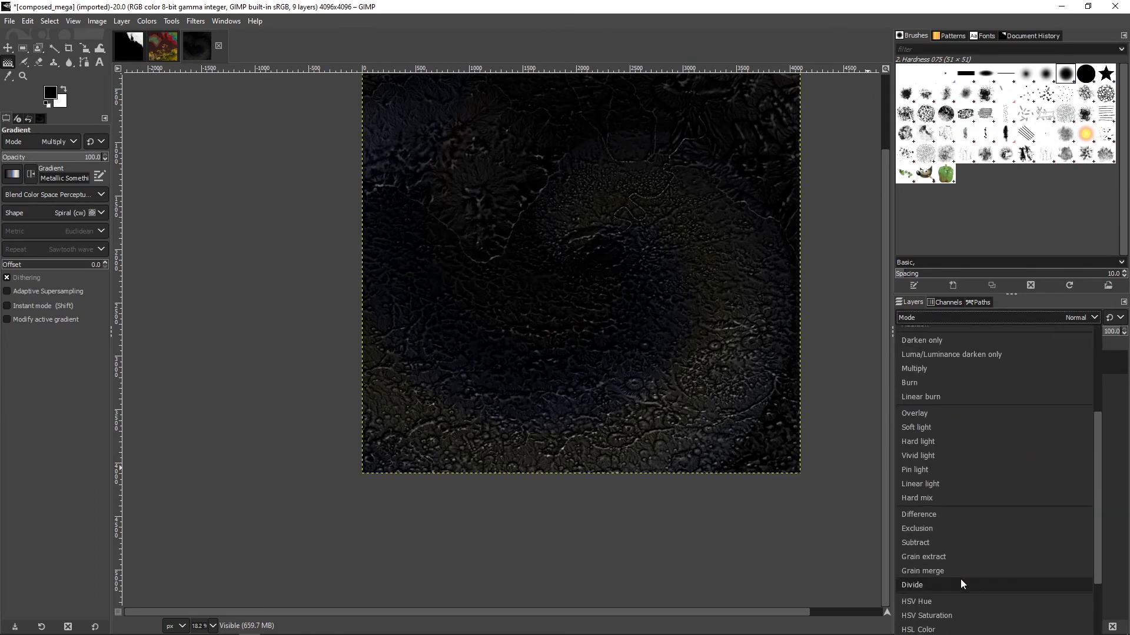
{"action": "left_click", "coordinate": [961, 579]}
{"action": "left_click", "coordinate": [984, 333]}
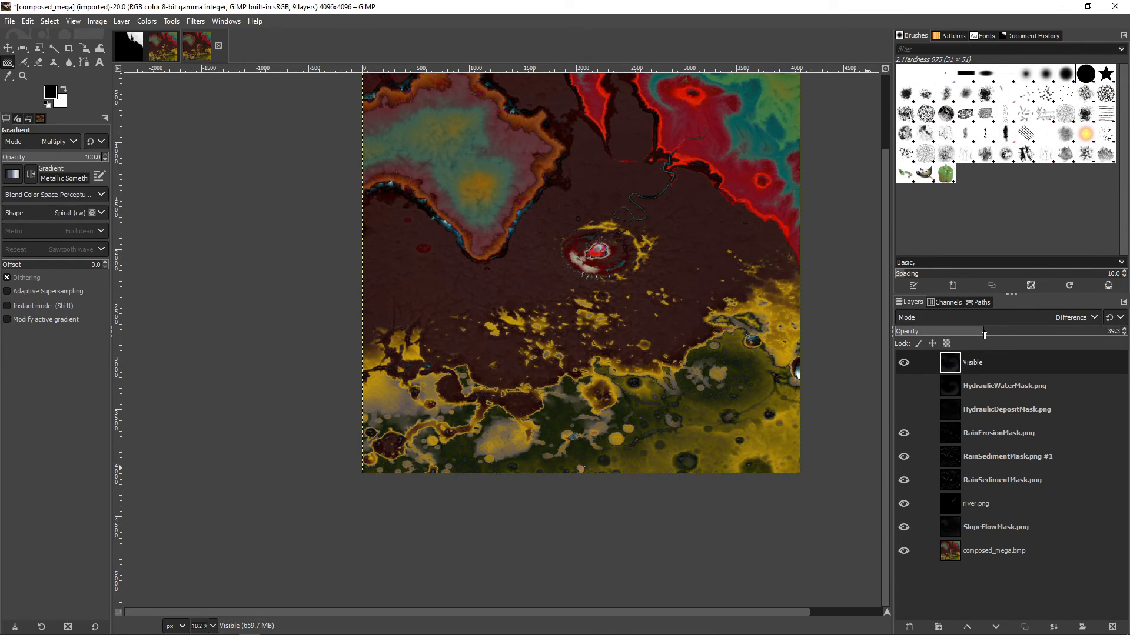
{"action": "left_click_drag", "start_coordinate": [1034, 334], "coordinate": [990, 336]}
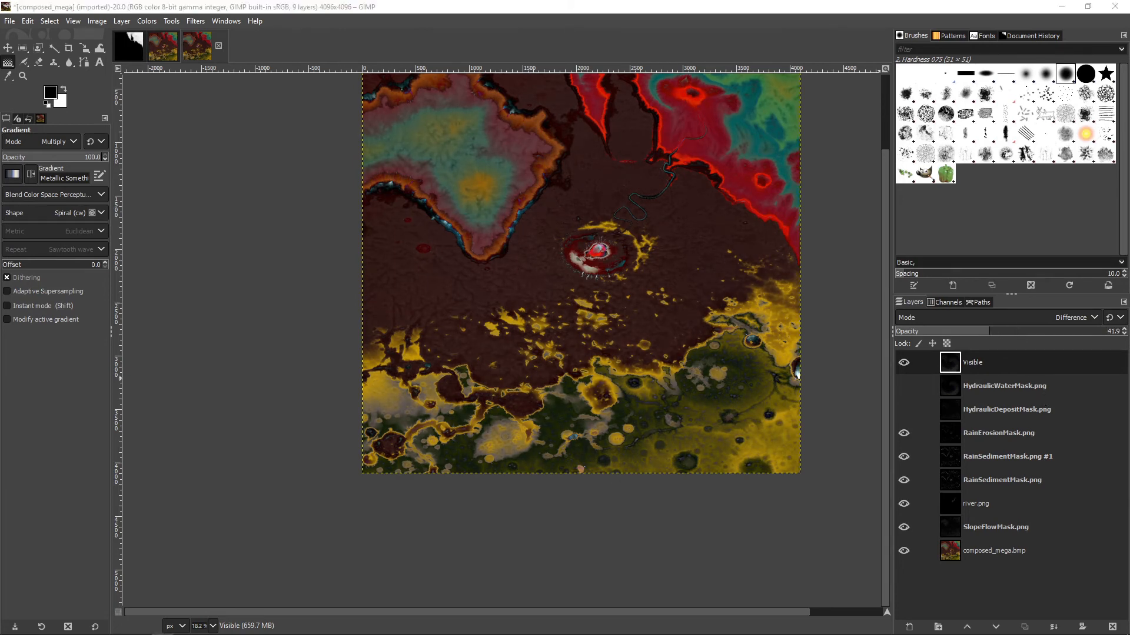
{"action": "left_click_drag", "start_coordinate": [1002, 335], "coordinate": [1125, 335]}
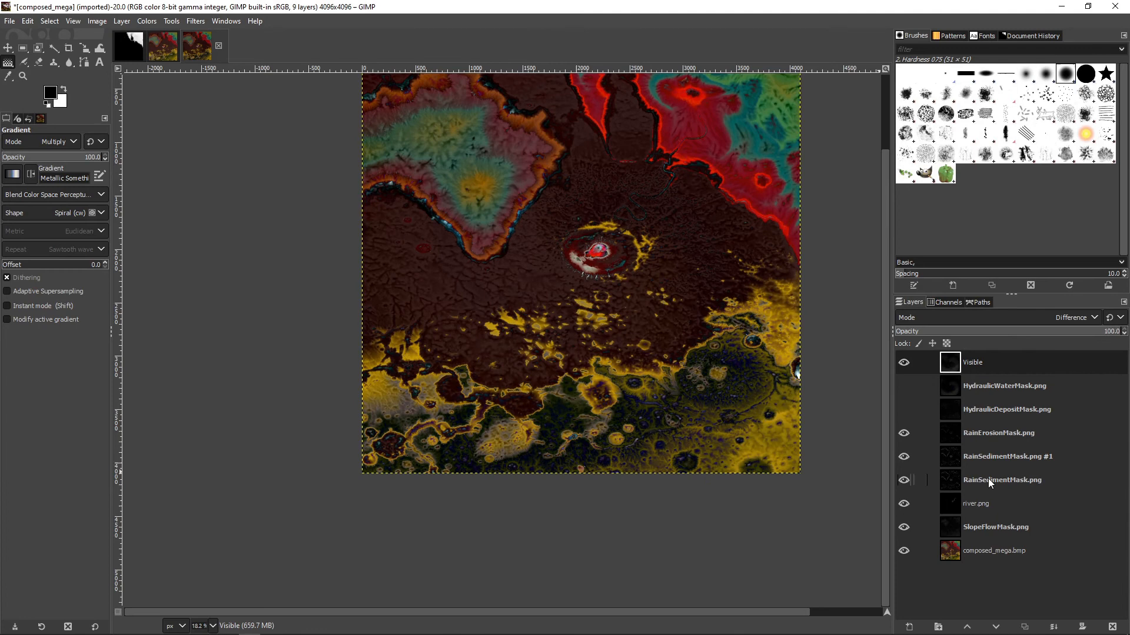
{"action": "right_click", "coordinate": [953, 370]}
{"action": "key", "text": "Escape"}
Export the composite as composed_mega_colorized.bmp into the OBS Display Images folder.
{"action": "left_click", "coordinate": [9, 21]}
{"action": "left_click", "coordinate": [48, 206]}
{"action": "left_click", "coordinate": [480, 176]}
{"action": "type", "text": "_colorized"}
{"action": "left_click", "coordinate": [718, 493]}
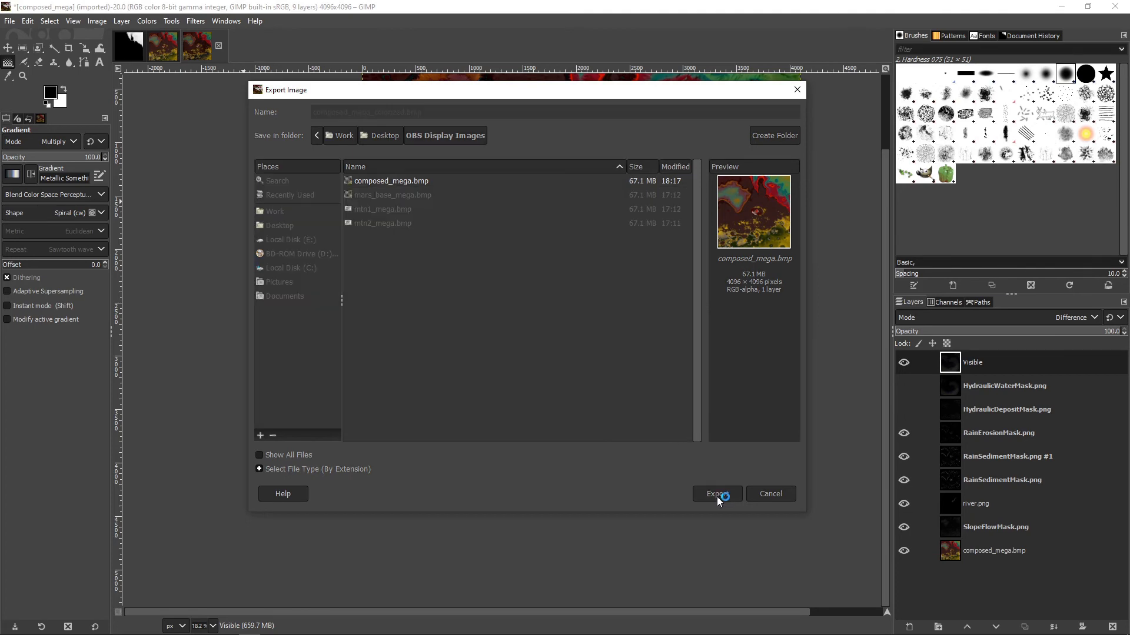
{"action": "left_click", "coordinate": [492, 317]}
{"action": "left_click", "coordinate": [492, 361]}
{"action": "left_click", "coordinate": [566, 519]}
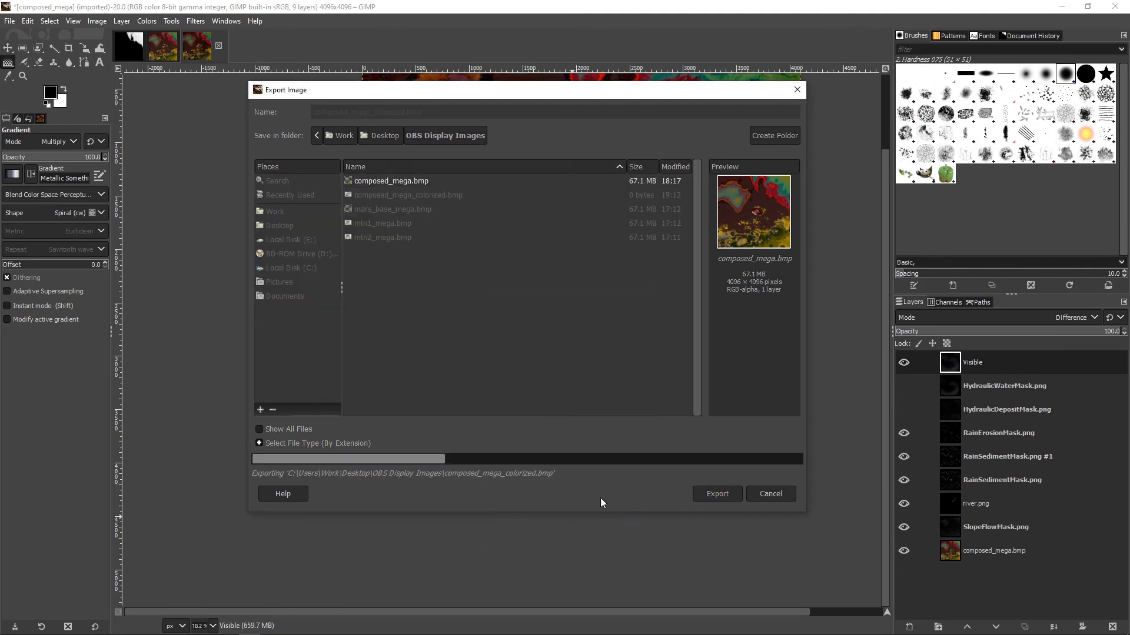
Save the layered project as composed_mega_colorized.xcf on the Desktop.
{"action": "left_click", "coordinate": [9, 21]}
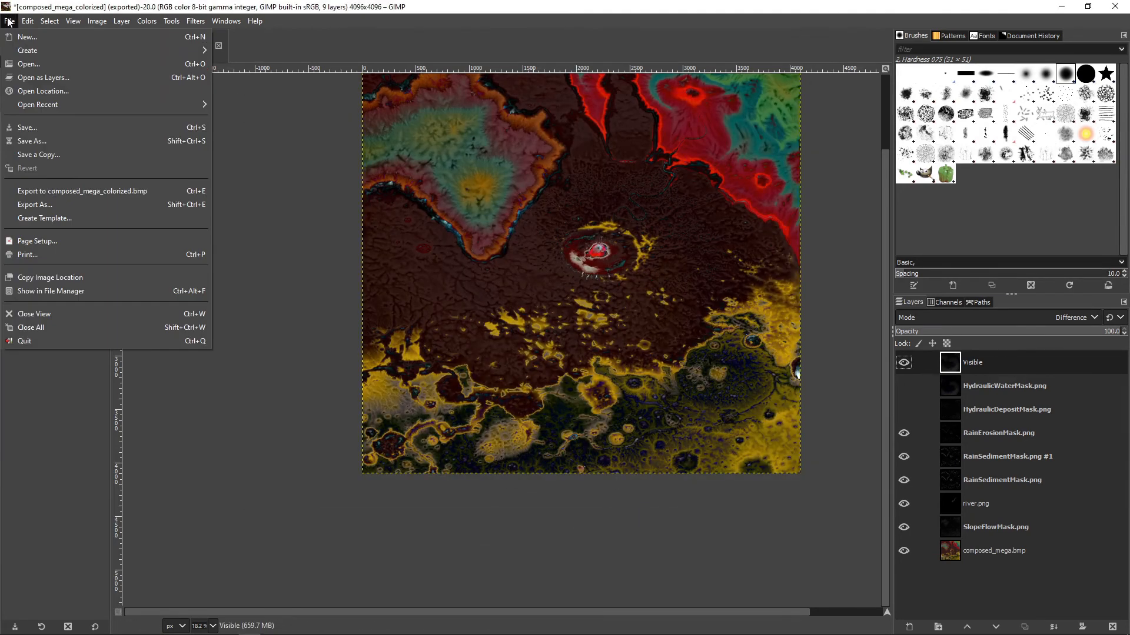
{"action": "left_click", "coordinate": [23, 142]}
{"action": "left_click", "coordinate": [652, 419]}
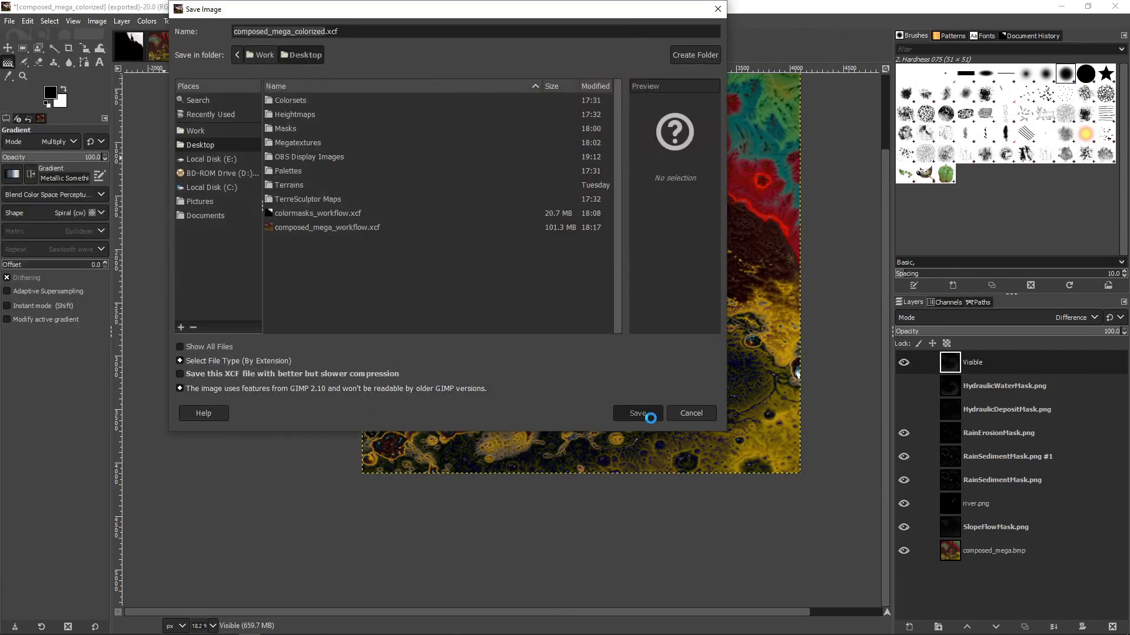
Open composed_mega_colorized.bmp from the OBS Display Images folder on the Desktop.
{"action": "left_click", "coordinate": [9, 21]}
{"action": "left_click", "coordinate": [26, 61]}
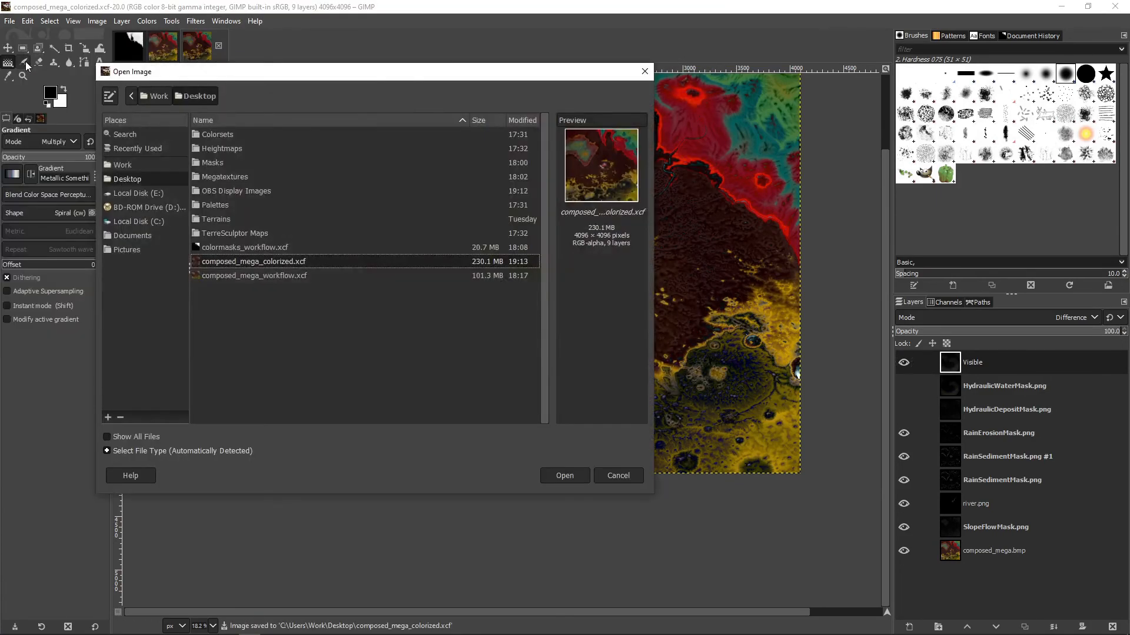
{"action": "double_click", "coordinate": [258, 190]}
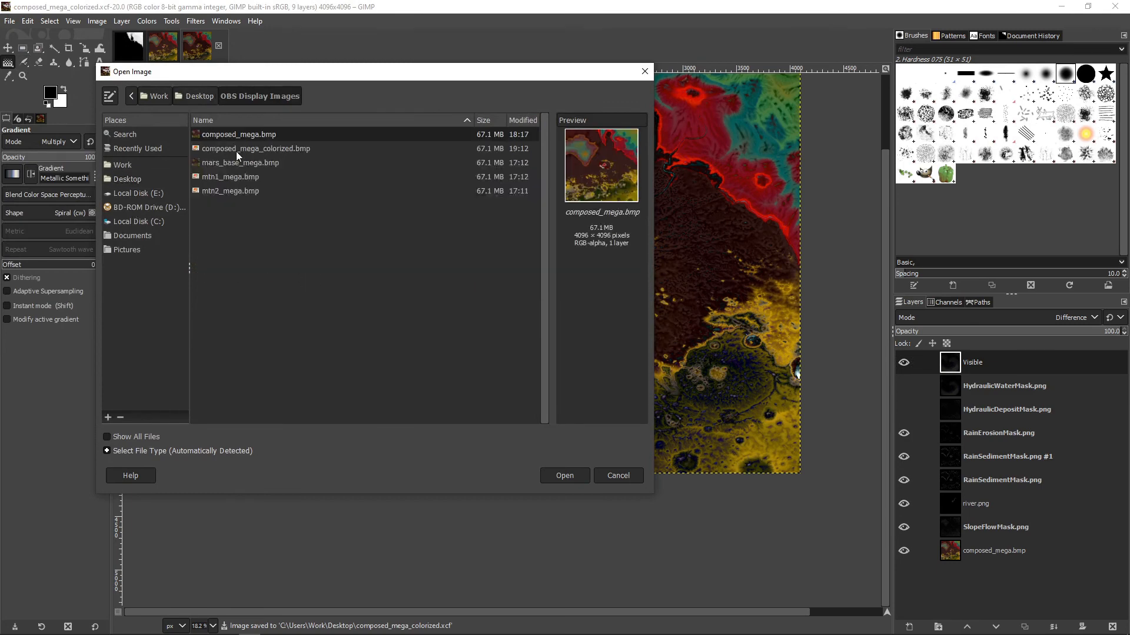
{"action": "double_click", "coordinate": [235, 150]}
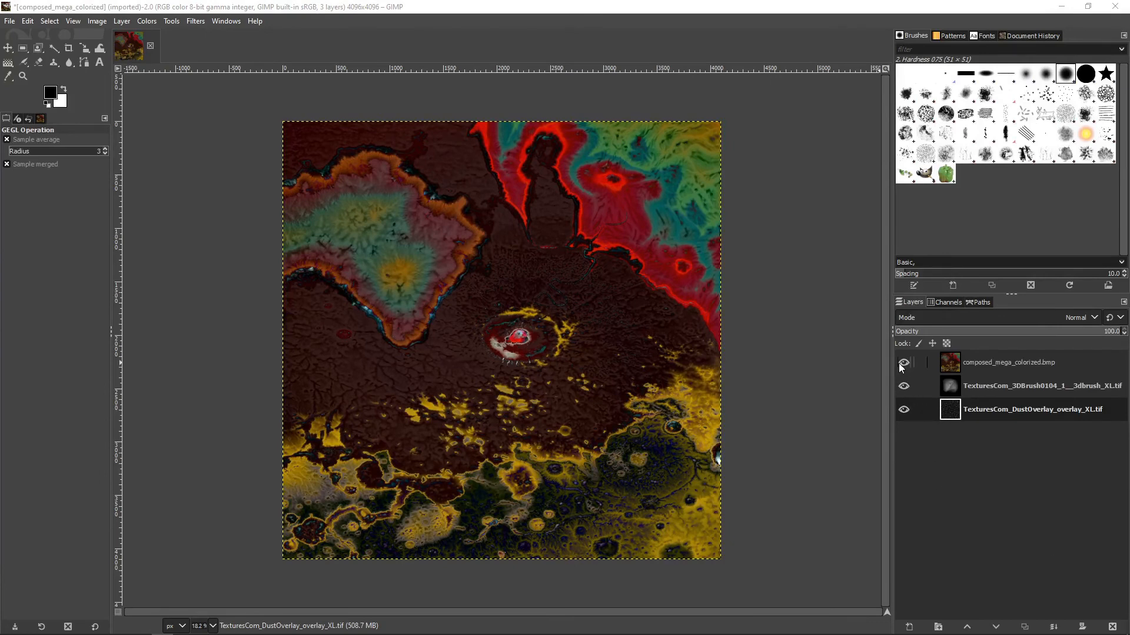
Hide the DustOverlay layer and move the TexturesCom 3DBrush layer above the visible composed_mega_colorized layer.
{"action": "left_click", "coordinate": [904, 362]}
{"action": "left_click", "coordinate": [904, 387]}
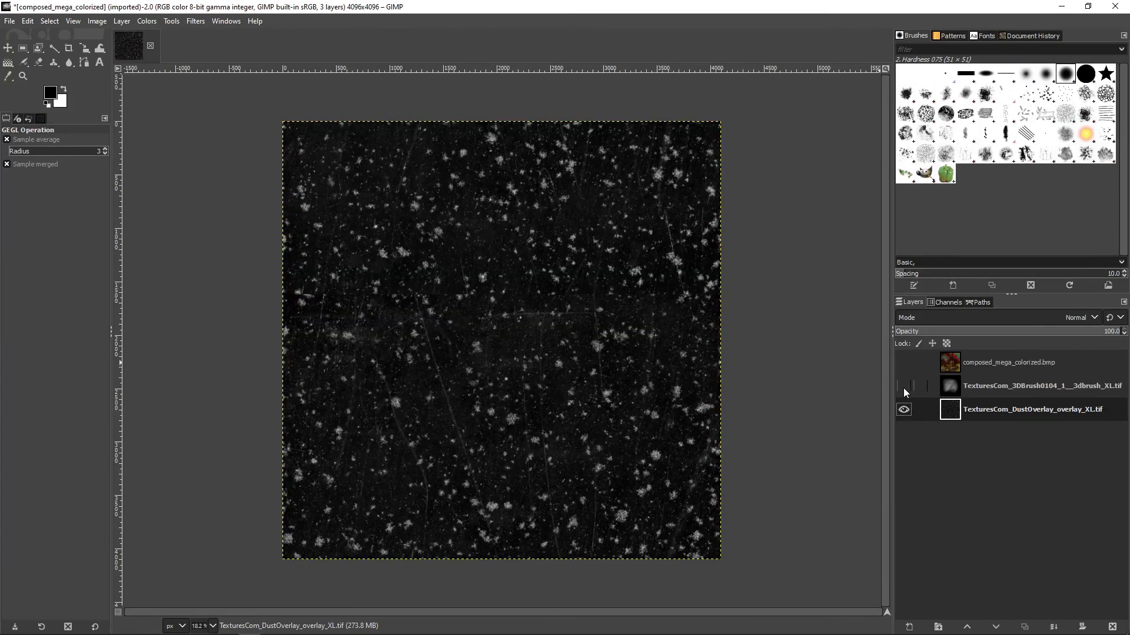
{"action": "left_click", "coordinate": [903, 408]}
{"action": "left_click", "coordinate": [902, 387]}
{"action": "left_click", "coordinate": [902, 361]}
{"action": "left_click_drag", "start_coordinate": [952, 385], "coordinate": [952, 357]}
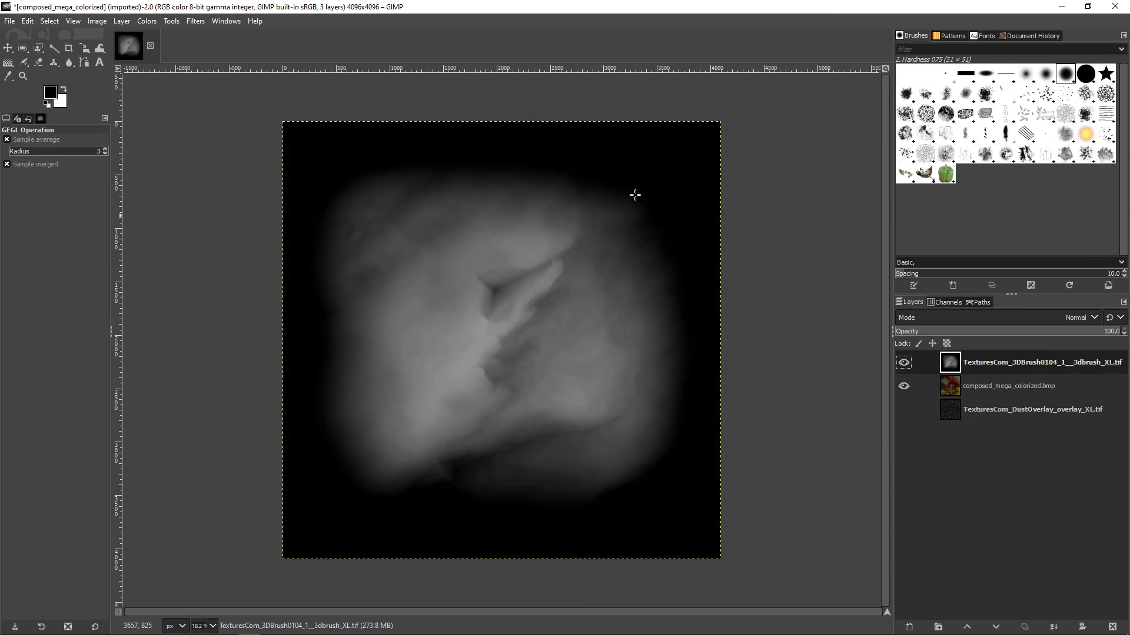
Invert the 3DBrush layer's colors, set it to Multiply mode and reduce its opacity.
{"action": "left_click", "coordinate": [146, 20]}
{"action": "left_click", "coordinate": [168, 182]}
{"action": "left_click", "coordinate": [1056, 317]}
{"action": "left_click", "coordinate": [1000, 517]}
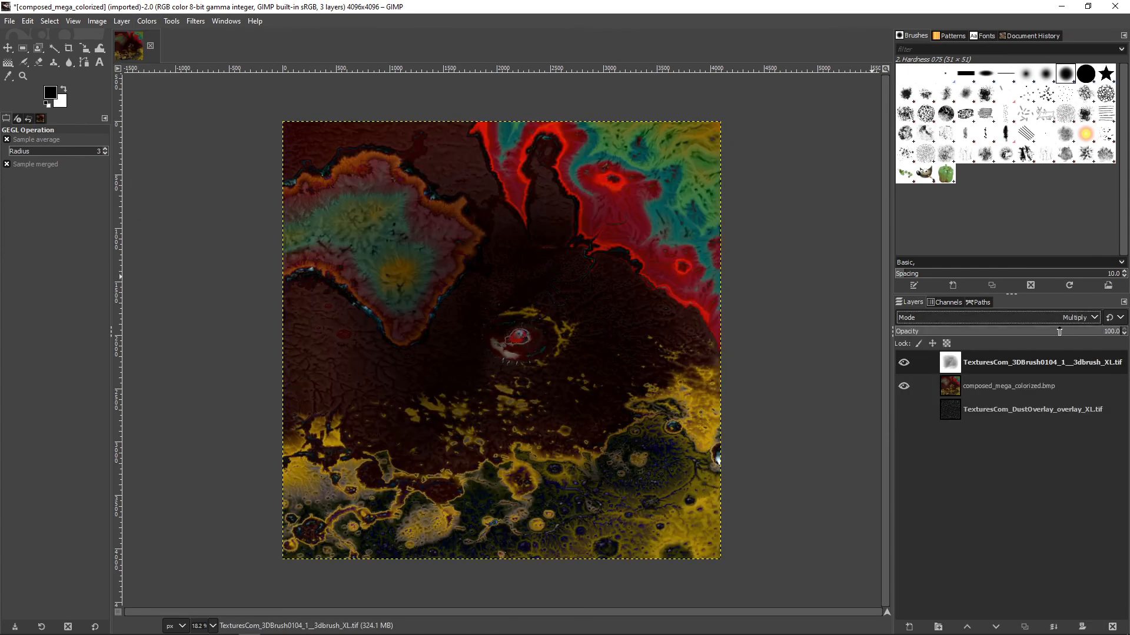
{"action": "left_click", "coordinate": [965, 333]}
{"action": "left_click", "coordinate": [1029, 334]}
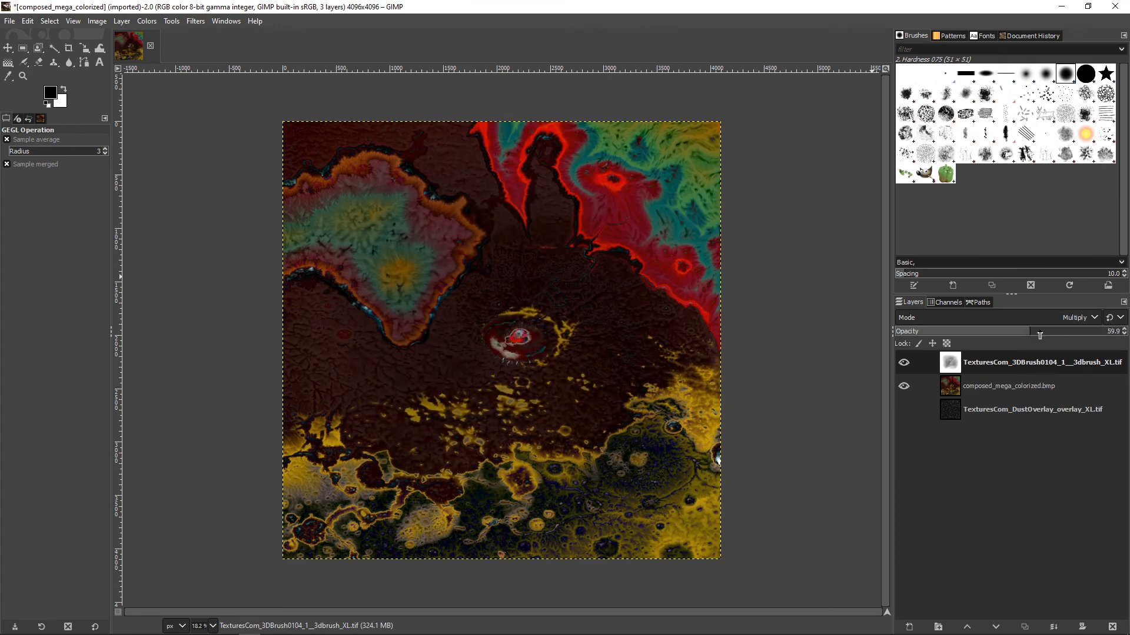
{"action": "left_click", "coordinate": [1048, 334]}
Move the DustOverlay layer to the top of the stack, show it, invert its colors and set it to Multiply mode.
{"action": "left_click_drag", "start_coordinate": [995, 411], "coordinate": [998, 357]}
{"action": "left_click", "coordinate": [904, 363]}
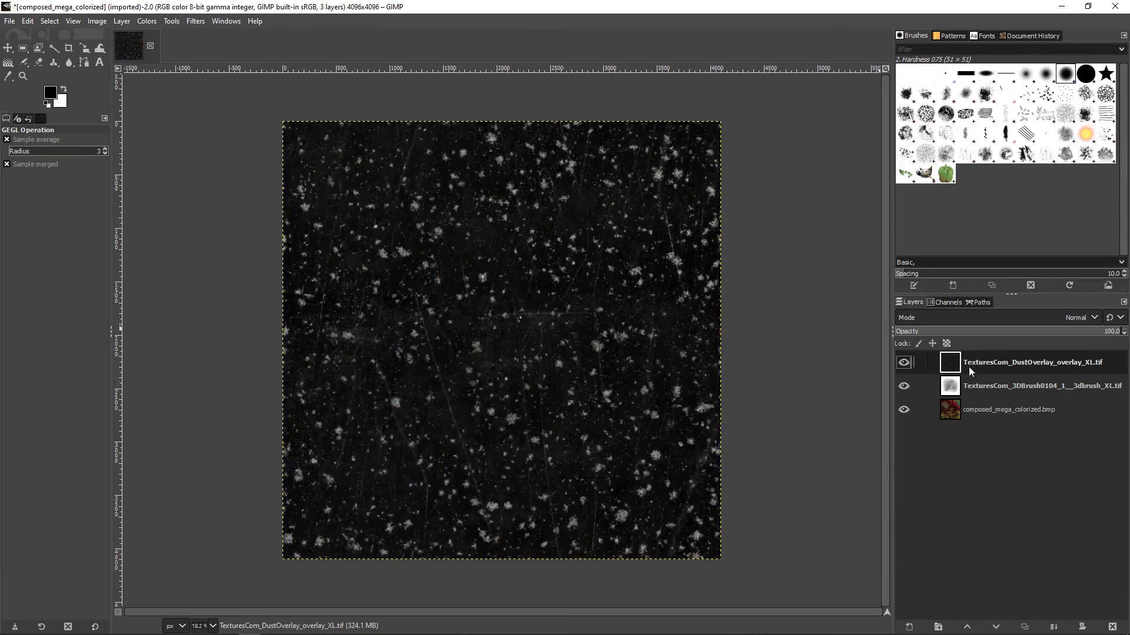
{"action": "left_click", "coordinate": [147, 21]}
{"action": "left_click", "coordinate": [176, 182]}
{"action": "left_click", "coordinate": [1014, 317]}
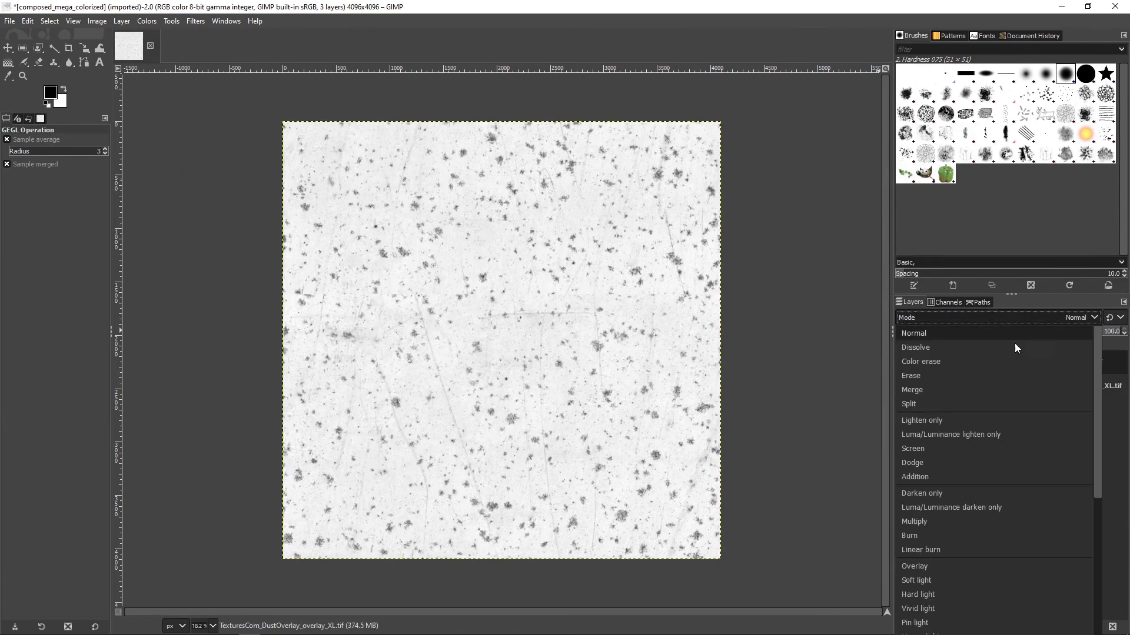
{"action": "left_click", "coordinate": [986, 520]}
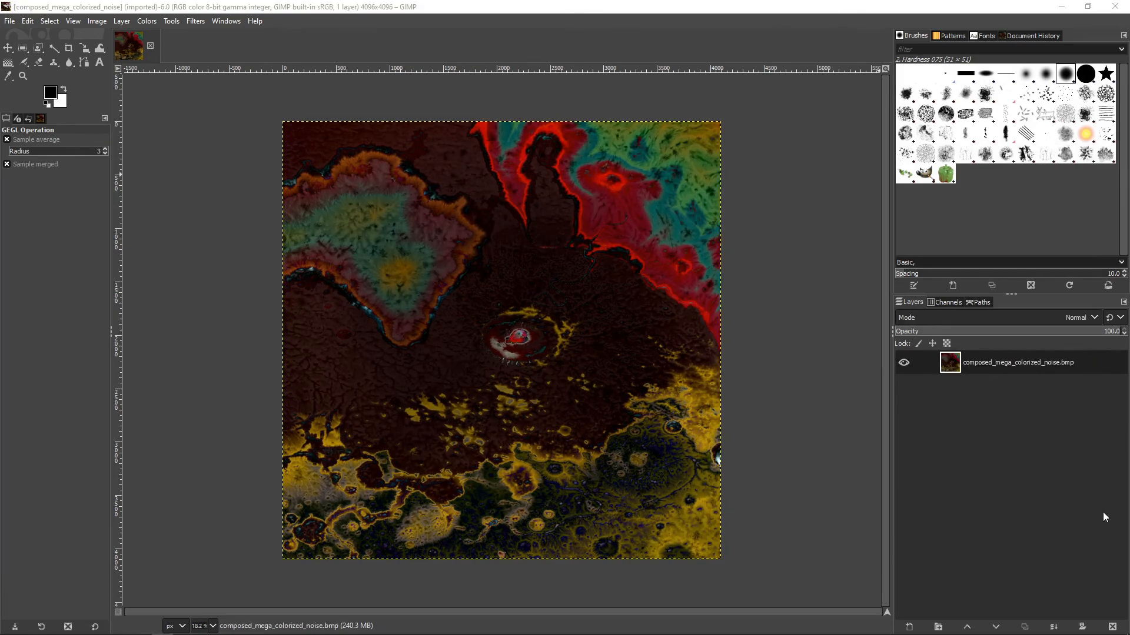
Apply Mantiuk 2006 tone mapping to composed_mega_colorized_noise with contrast 0.049, saturation 2.000, detail 93.59 and Multiply blending at reduced opacity.
{"action": "left_click", "coordinate": [147, 21]}
{"action": "mouse_move", "coordinate": [173, 286]}
{"action": "left_click", "coordinate": [276, 299]}
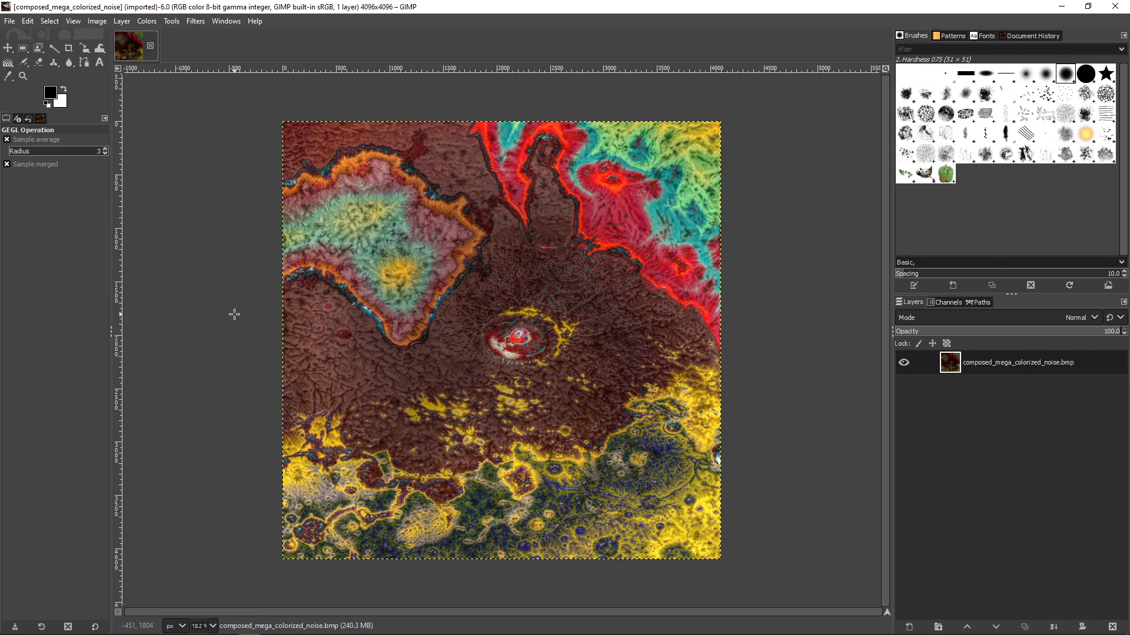
{"action": "left_click", "coordinate": [190, 374]}
{"action": "left_click", "coordinate": [194, 226]}
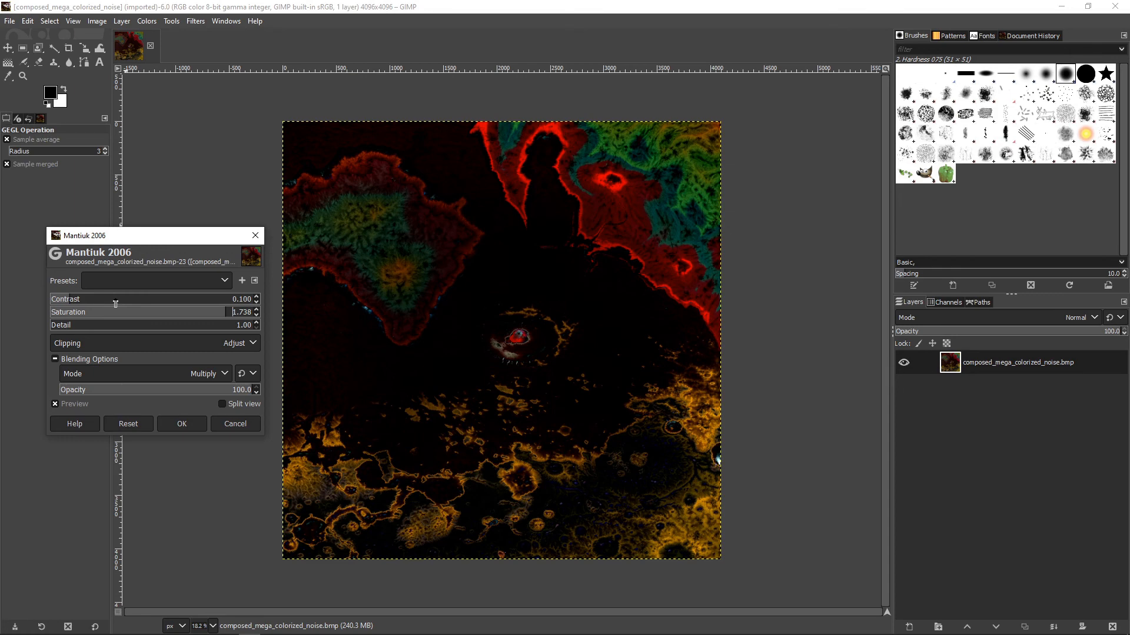
{"action": "left_click", "coordinate": [250, 310]}
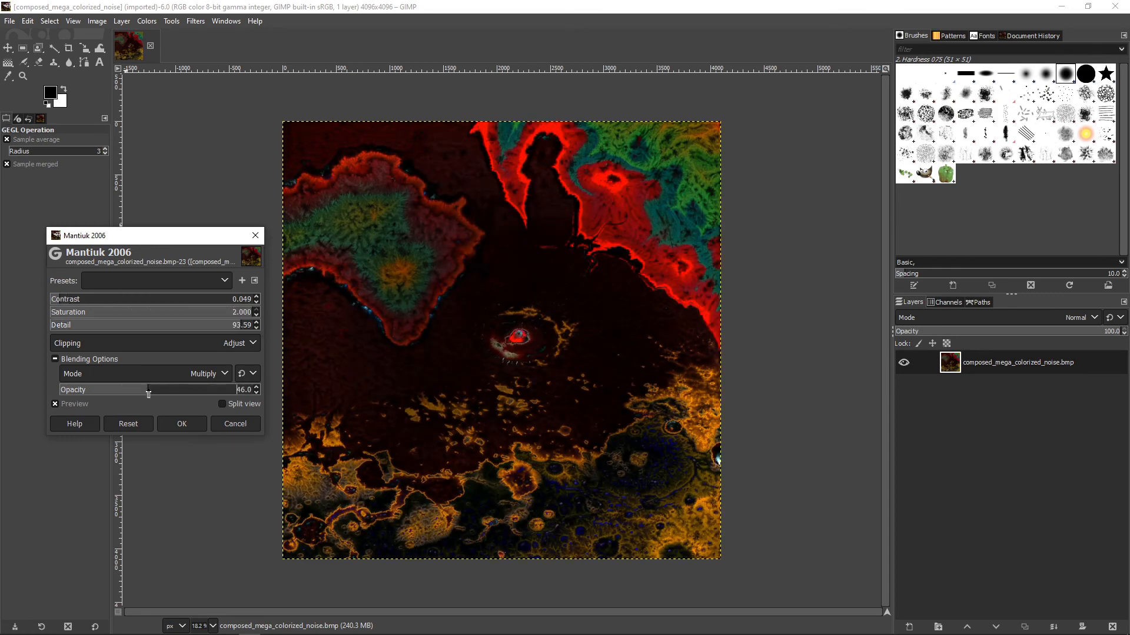
{"action": "mouse_move", "coordinate": [146, 394]}
{"action": "left_mouse_down"}
{"action": "mouse_move", "coordinate": [209, 395]}
{"action": "mouse_move", "coordinate": [158, 396]}
{"action": "left_mouse_up"}
{"action": "left_click", "coordinate": [181, 424]}
Create a new layer from the visible image and export the result as composed_mega_final.bmp.
{"action": "right_click", "coordinate": [948, 364]}
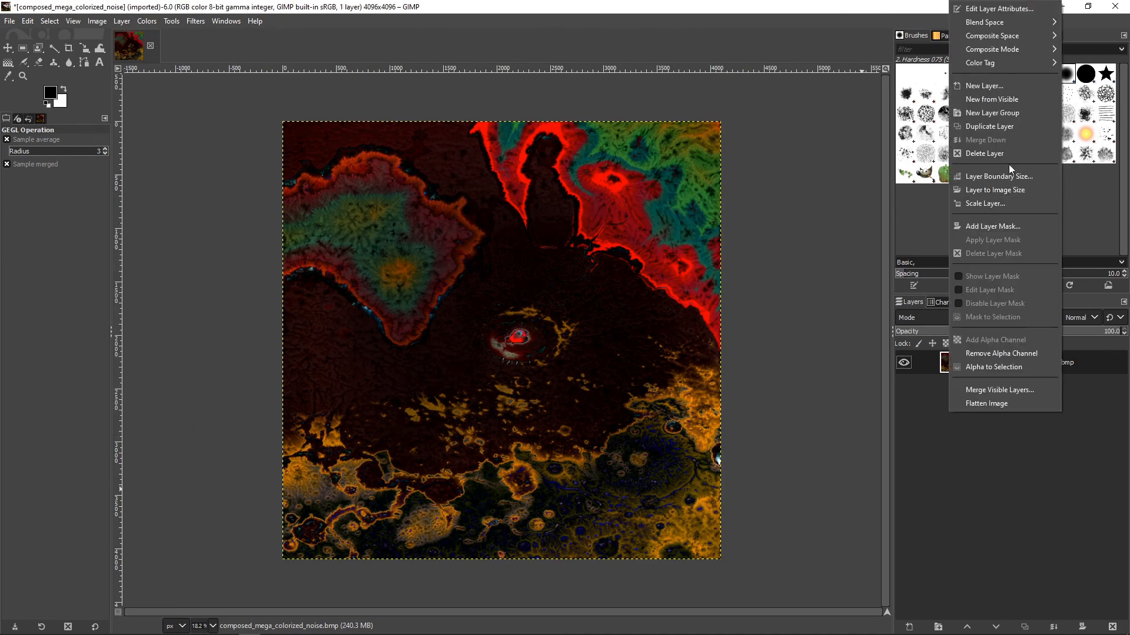
{"action": "left_click", "coordinate": [1013, 99]}
{"action": "left_click", "coordinate": [10, 21]}
{"action": "left_click", "coordinate": [88, 201]}
{"action": "type", "text": "final.bmp"}
{"action": "key", "text": "Return"}
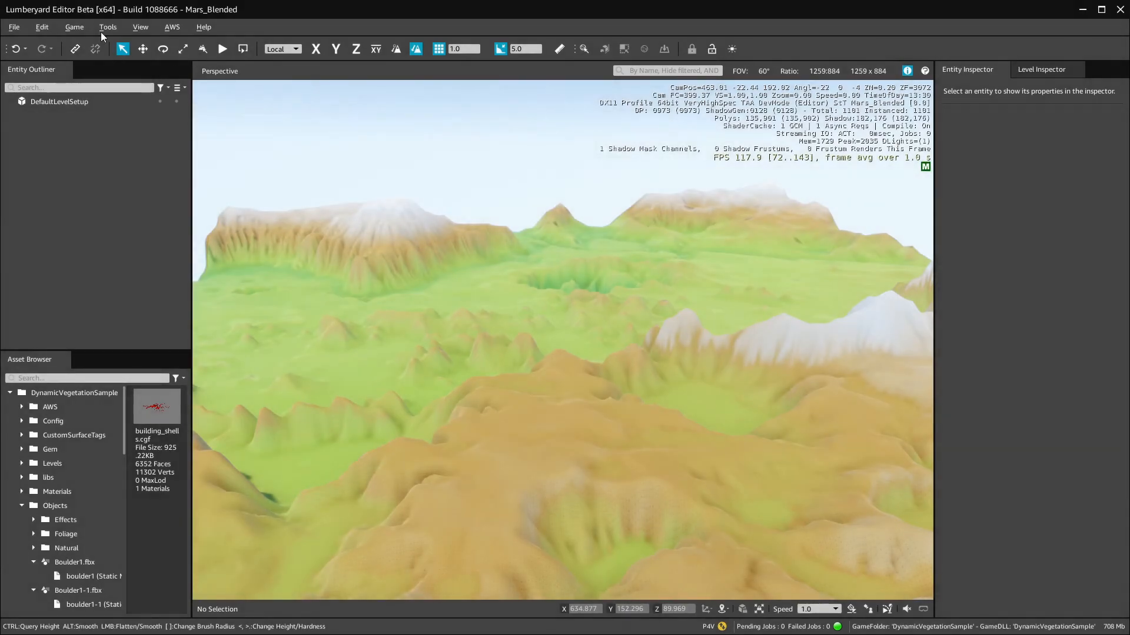
In Lumberyard Editor's Terrain Editor, import composed_mega_final from the OBS Display Images folder as the megaterrain texture and close the Terrain Editor.
{"action": "left_click", "coordinate": [105, 27]}
{"action": "left_click", "coordinate": [139, 229]}
{"action": "left_click", "coordinate": [83, 26]}
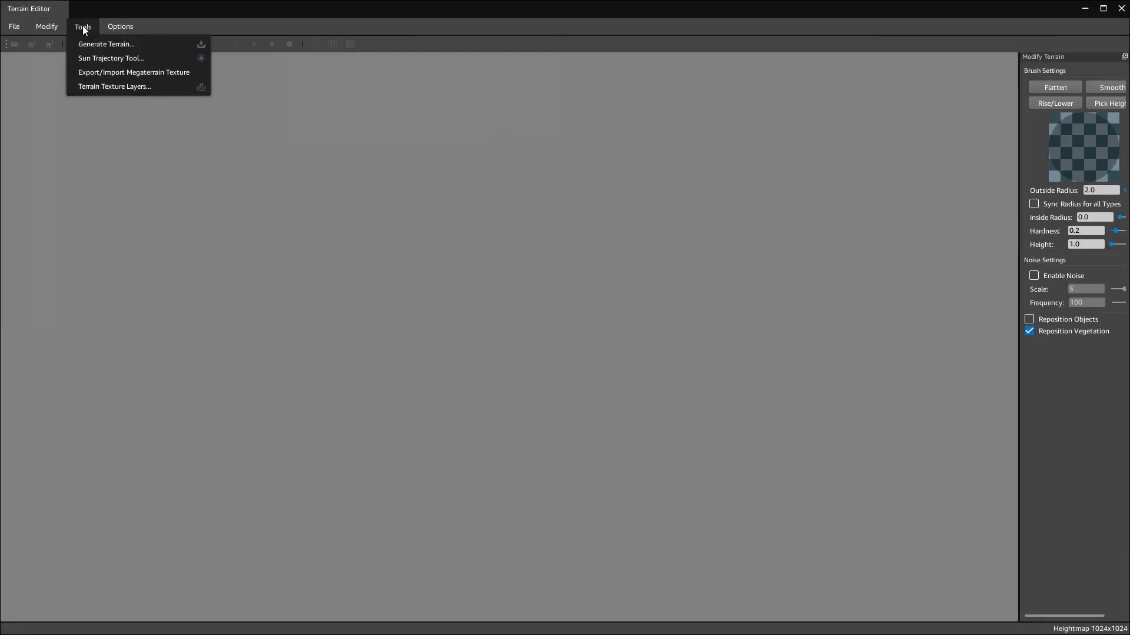
{"action": "left_click", "coordinate": [95, 73]}
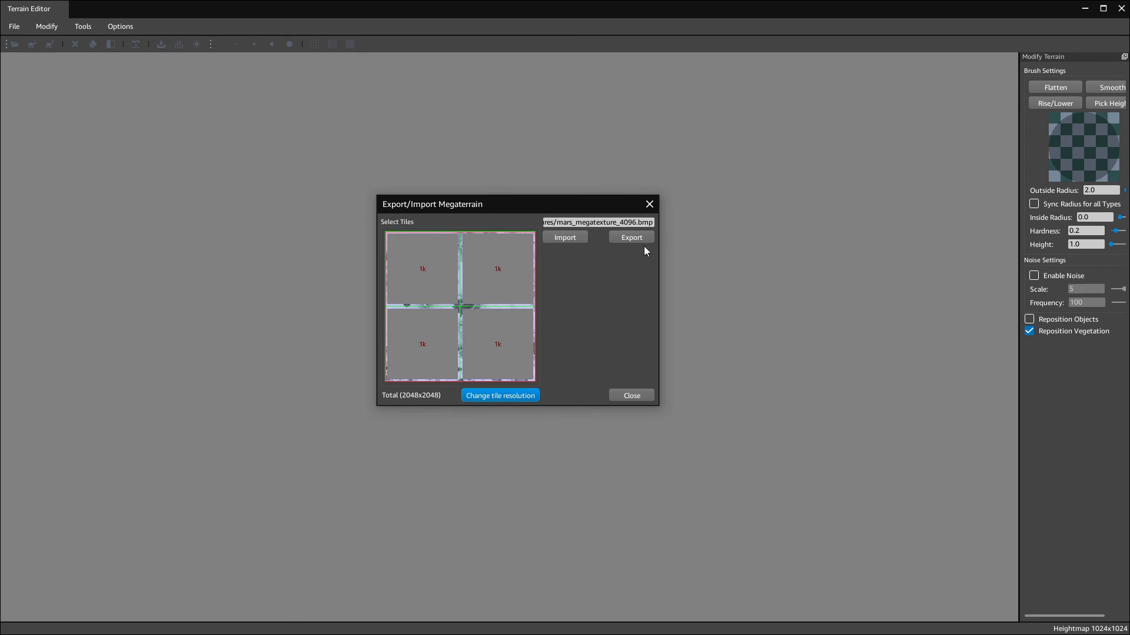
{"action": "left_click", "coordinate": [565, 238]}
{"action": "left_click", "coordinate": [436, 224]}
{"action": "double_click", "coordinate": [551, 332]}
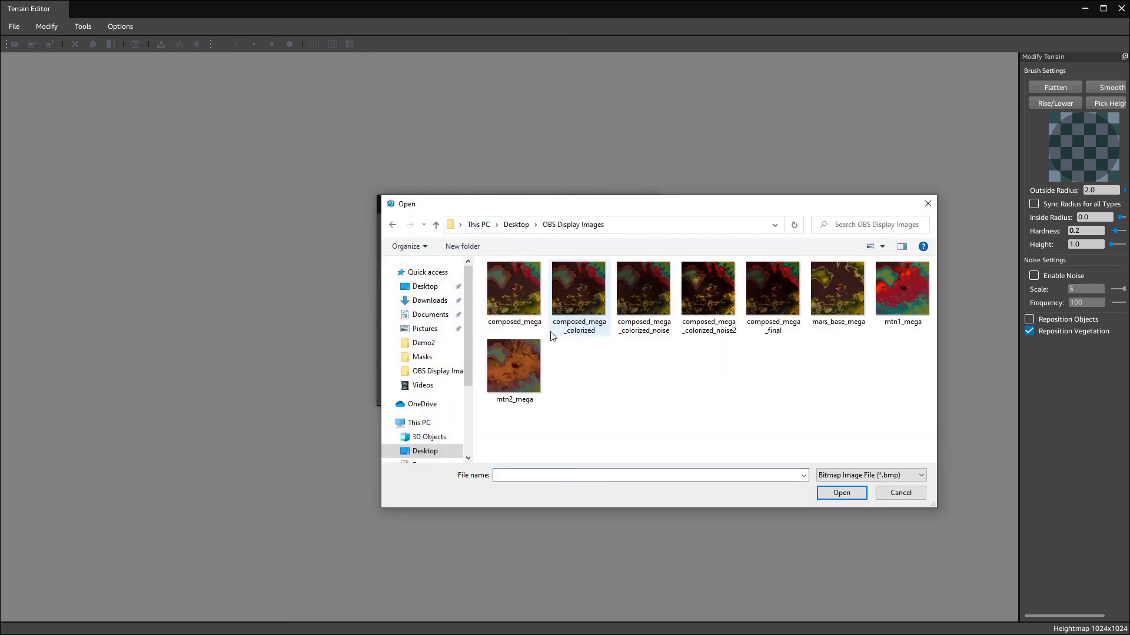
{"action": "double_click", "coordinate": [782, 287]}
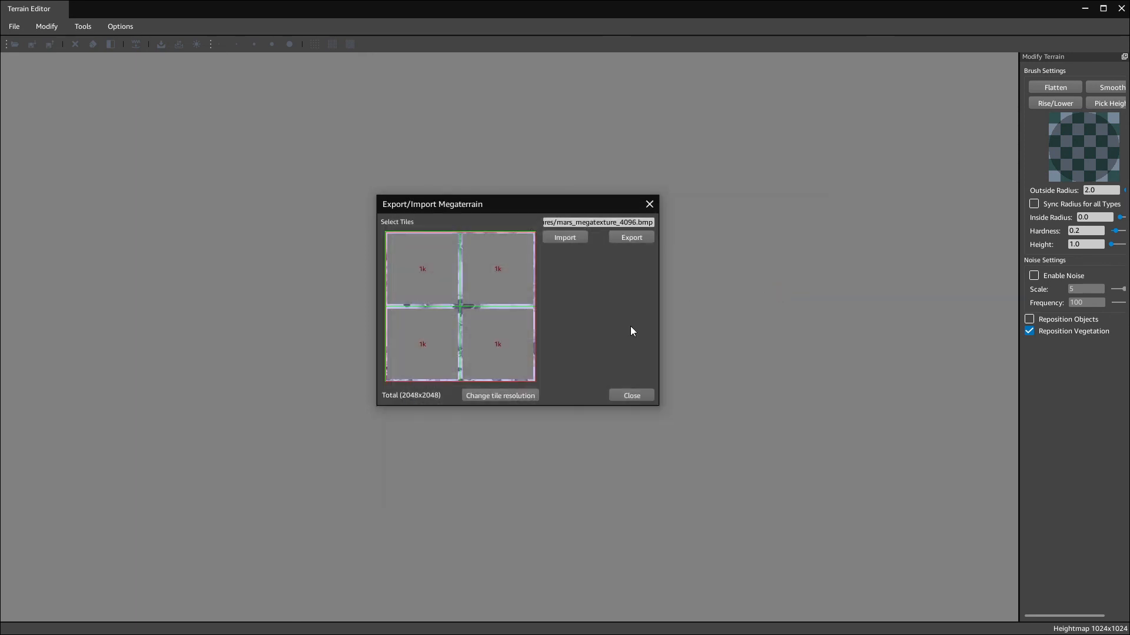
{"action": "left_click", "coordinate": [1120, 9]}
Export the level's surface texture using the imported megaterrain texture.
{"action": "left_click", "coordinate": [105, 28]}
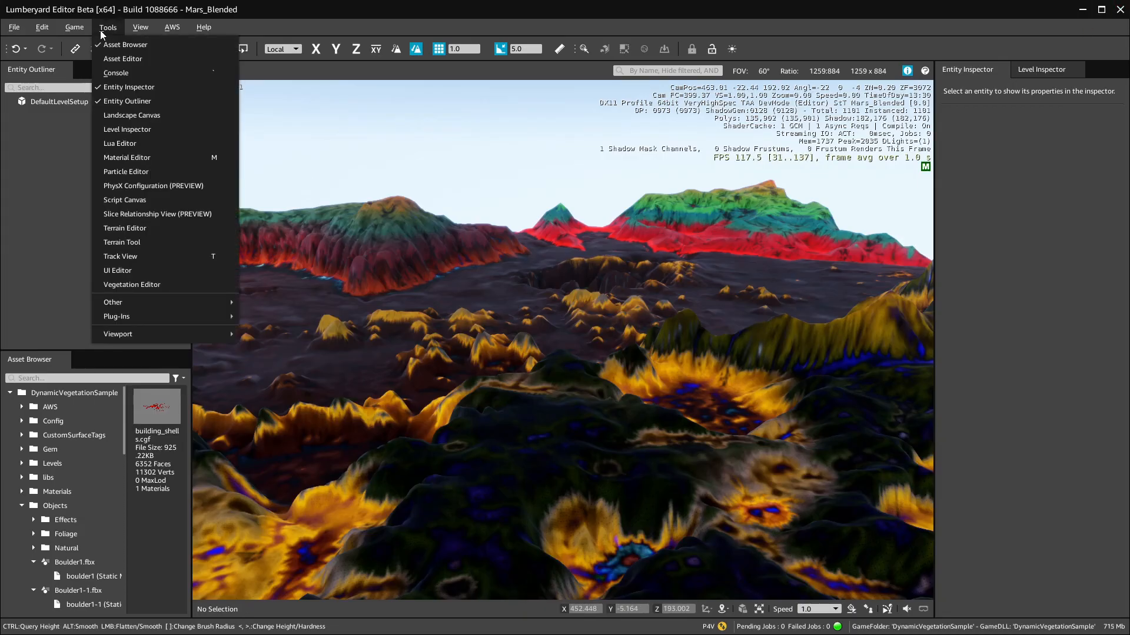
{"action": "mouse_move", "coordinate": [129, 182]}
{"action": "left_click", "coordinate": [411, 184]}
{"action": "left_click", "coordinate": [630, 341]}
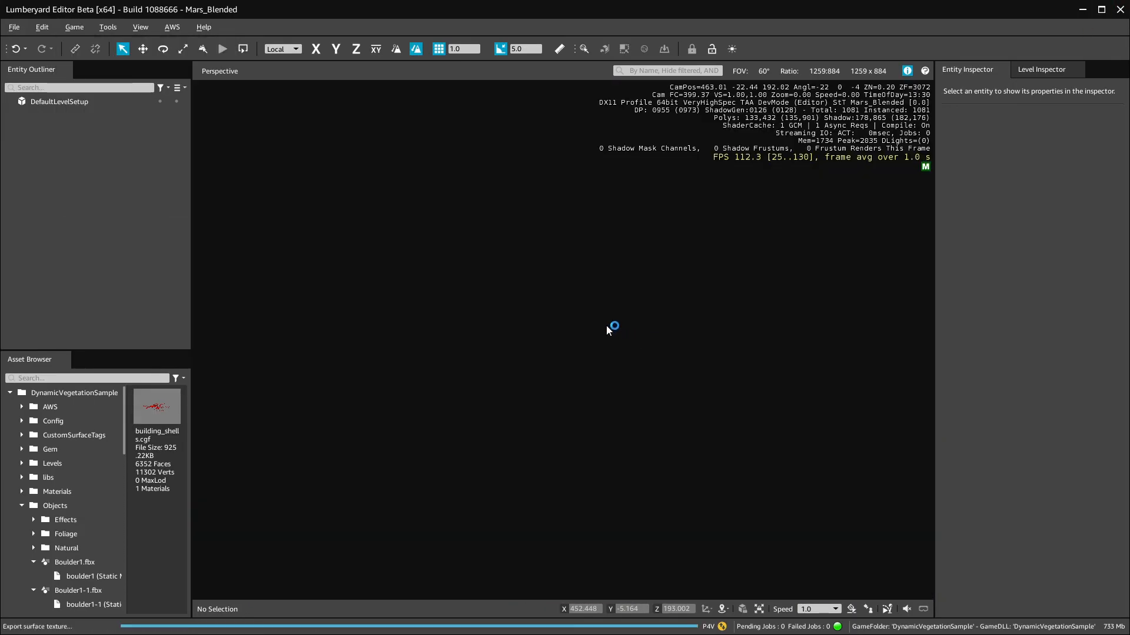
{"action": "left_click", "coordinate": [609, 37]}
Reduce the viewport's debug information and fly over the crater, river channel, mountains and foreground hills to examine the textured terrain.
{"action": "left_click", "coordinate": [907, 72]}
{"action": "left_click", "coordinate": [907, 72]}
{"action": "left_click_drag", "start_coordinate": [678, 389], "coordinate": [847, 500]}
{"action": "key", "text": "a"}
{"action": "key", "text": "w"}
{"action": "key", "text": "w"}
{"action": "key", "text": "w"}
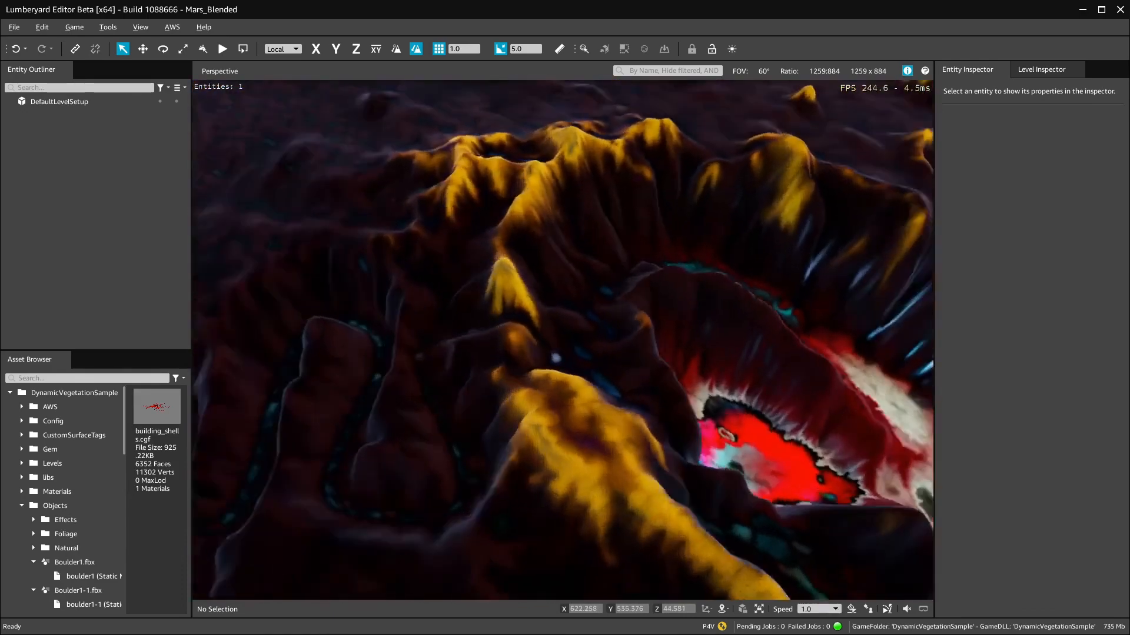
{"action": "key", "text": "w"}
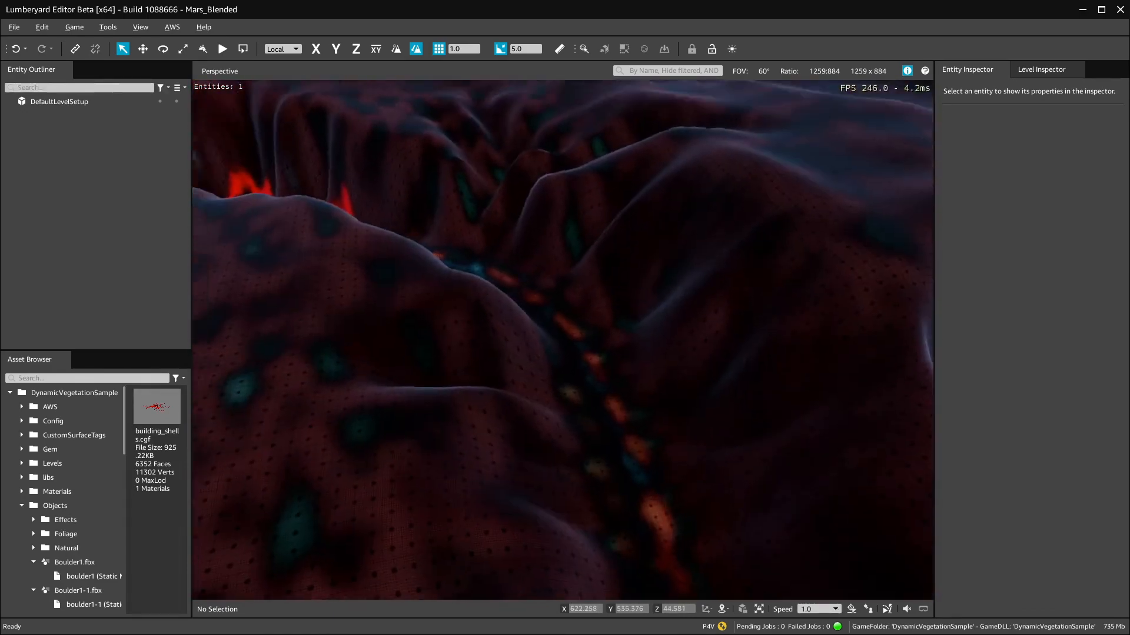
{"action": "key", "text": "w"}
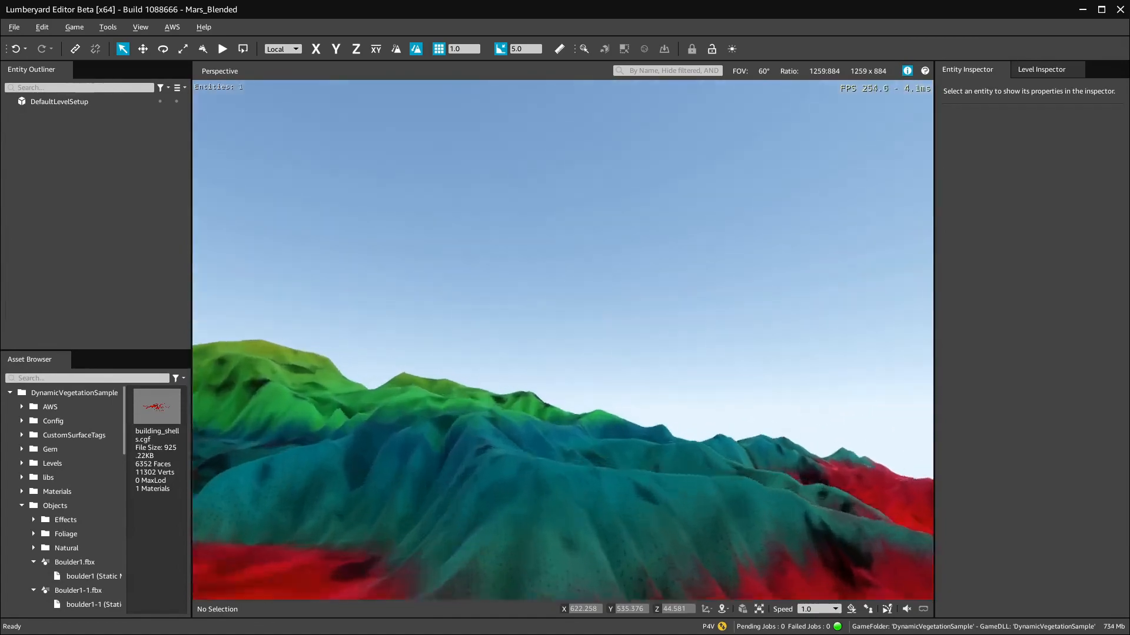
{"action": "key", "text": "w"}
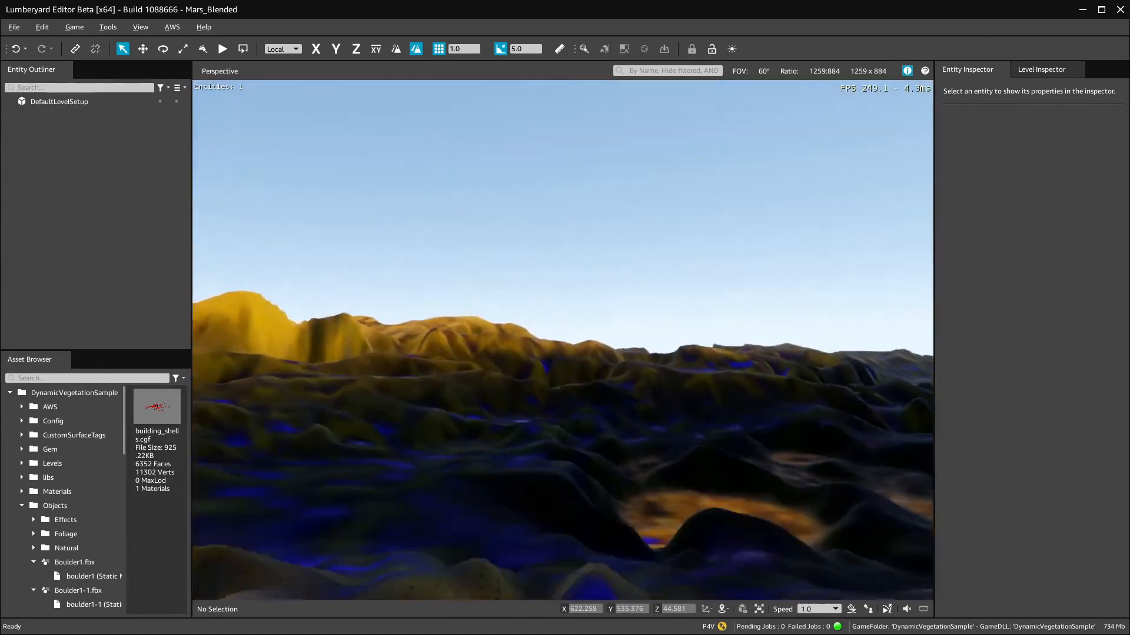
{"action": "key", "text": "s"}
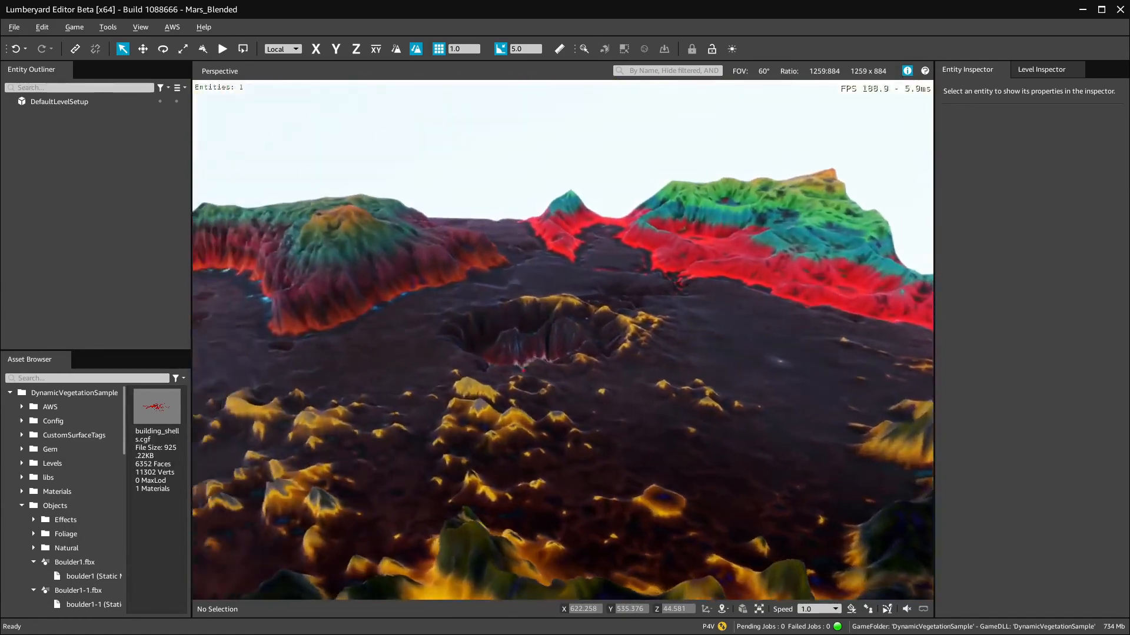
{"action": "key", "text": "s"}
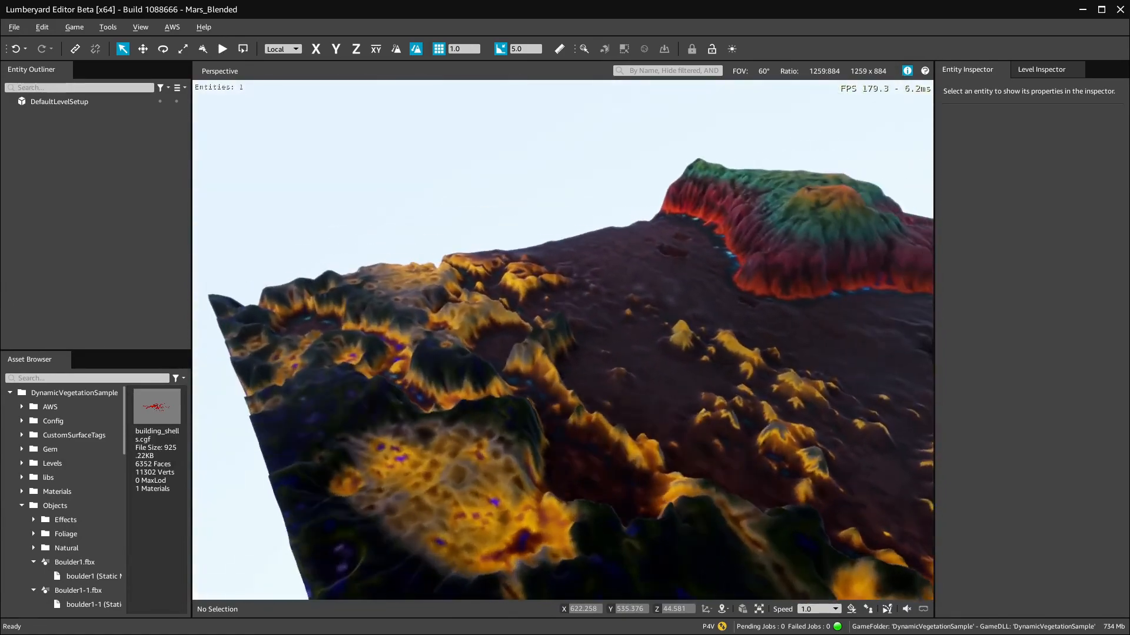
{"action": "key", "text": "w"}
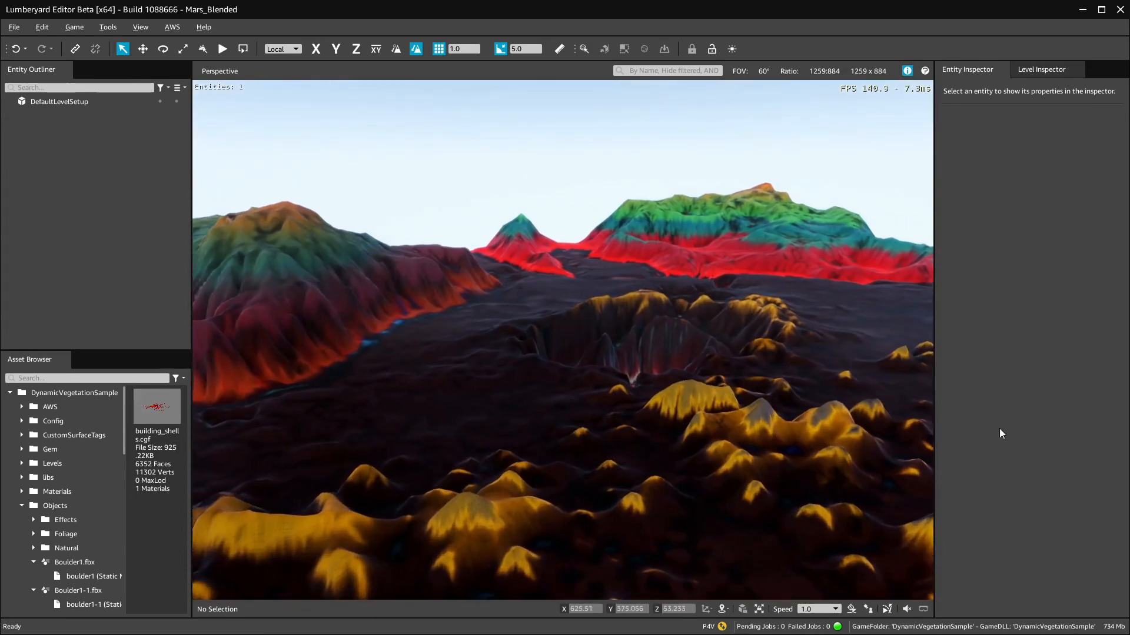